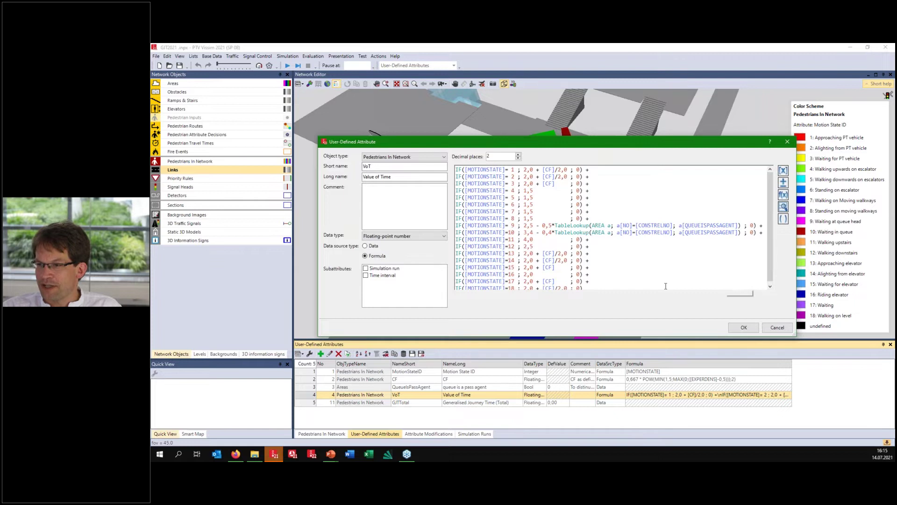
Examine the motion-state conditions and the weights assigned to states 1 to 8 in the Value of Time formula
left_click_drag(494, 170, 520, 171)
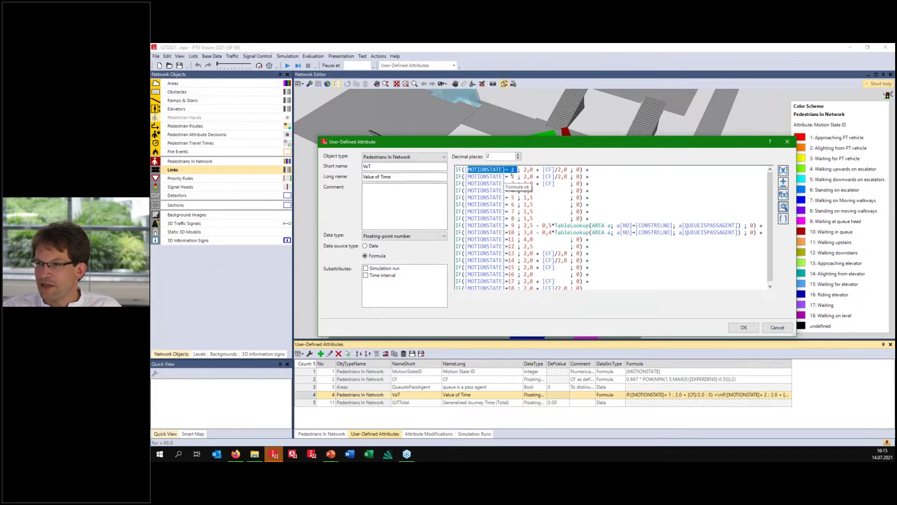
left_click_drag(468, 191, 553, 188)
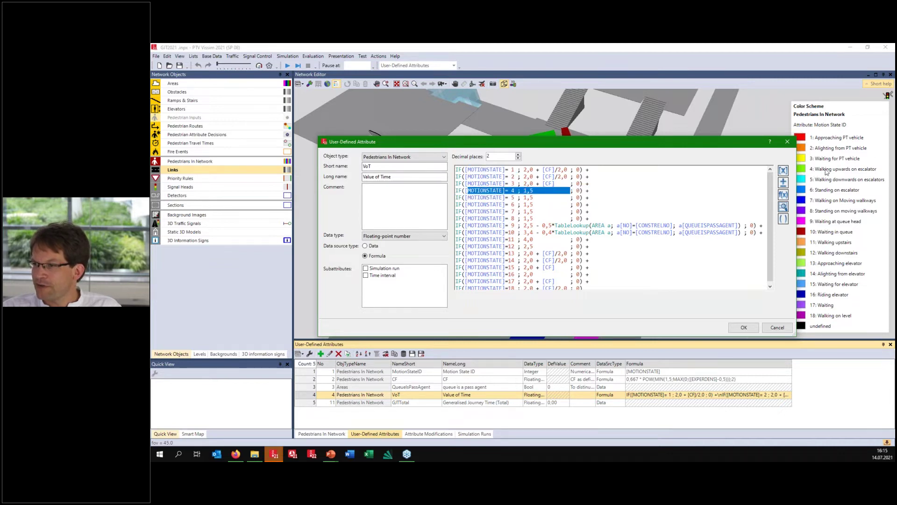
left_click(847, 171)
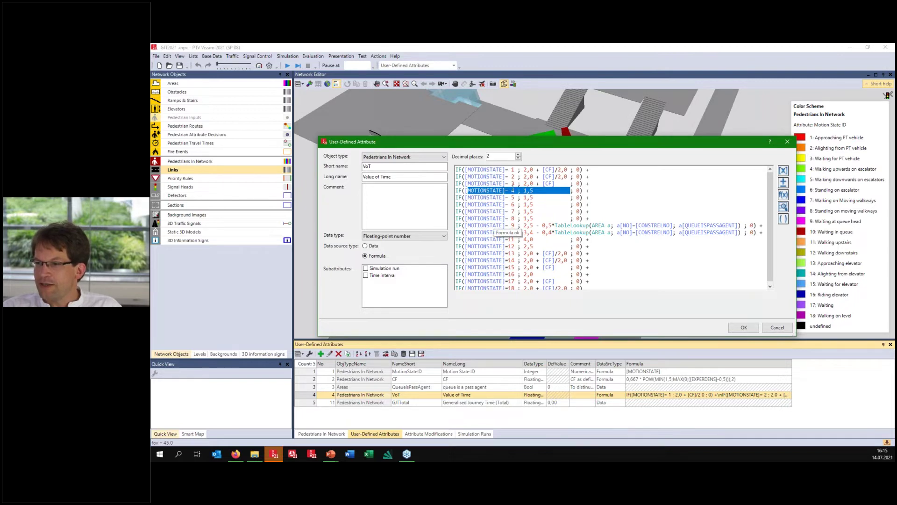
left_click(525, 191)
double_click(527, 190)
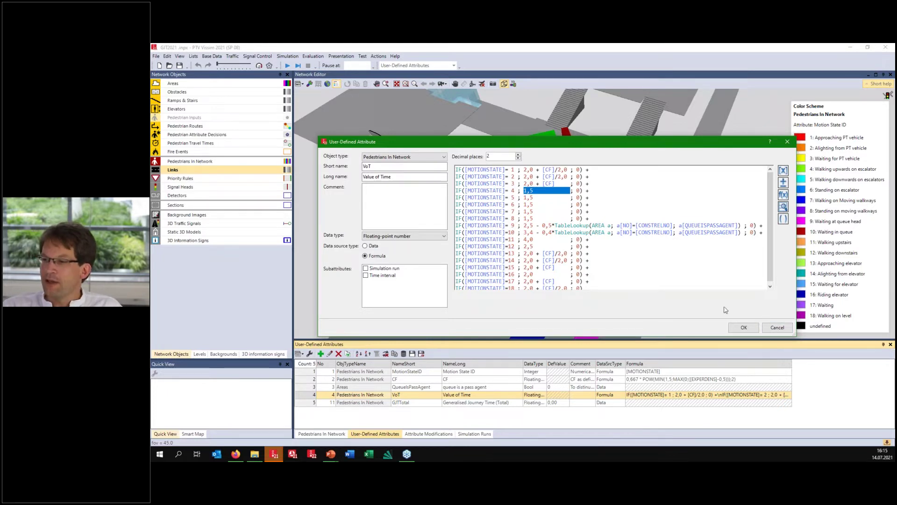
left_click(558, 191)
left_click_drag(512, 171, 513, 225)
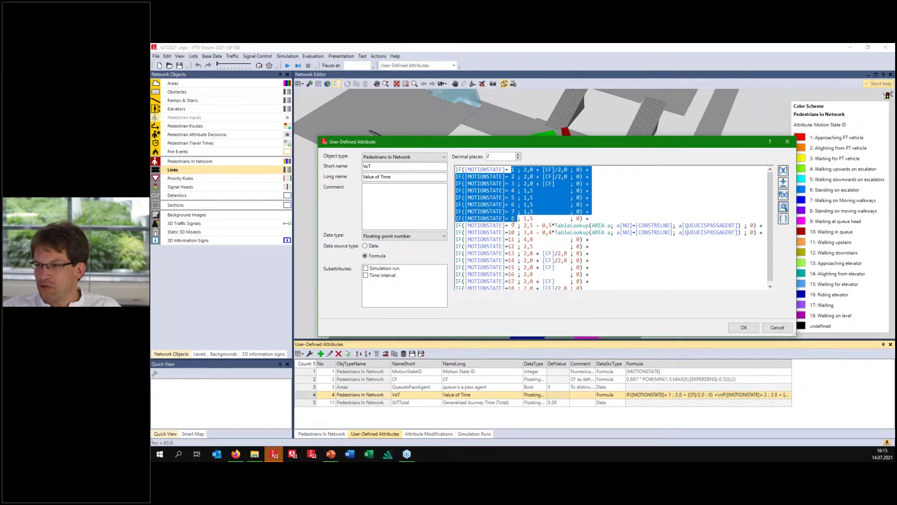
left_click(512, 218)
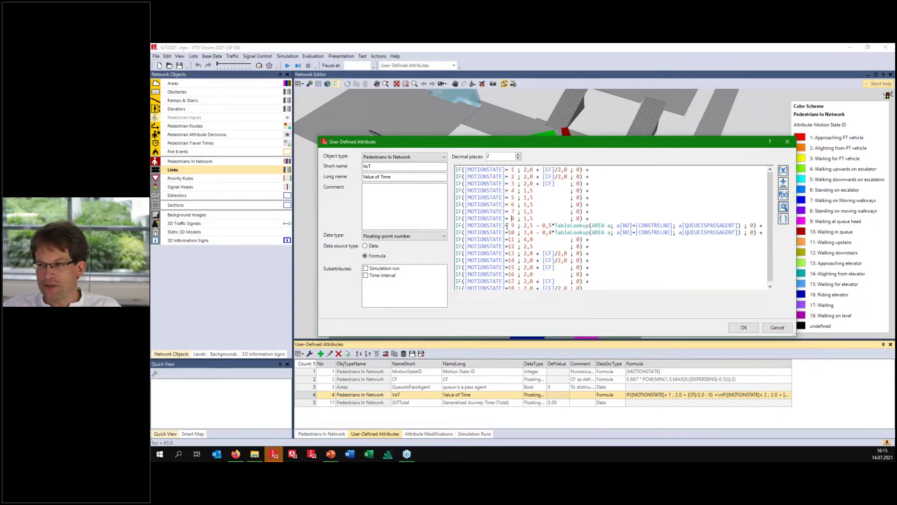
left_click_drag(600, 174, 580, 170)
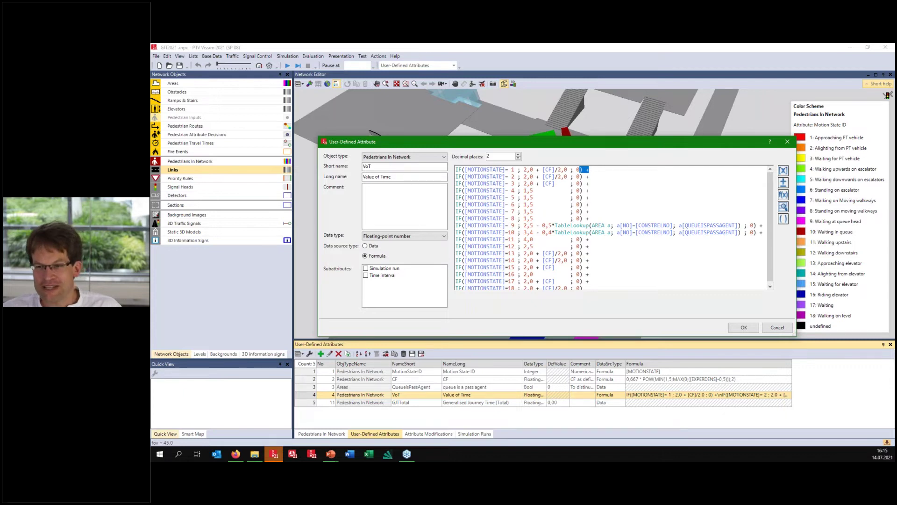
Examine the pass-agent queue lookups for motion states 9 and 10, and close the Value of Time definition without changes
left_click(532, 225)
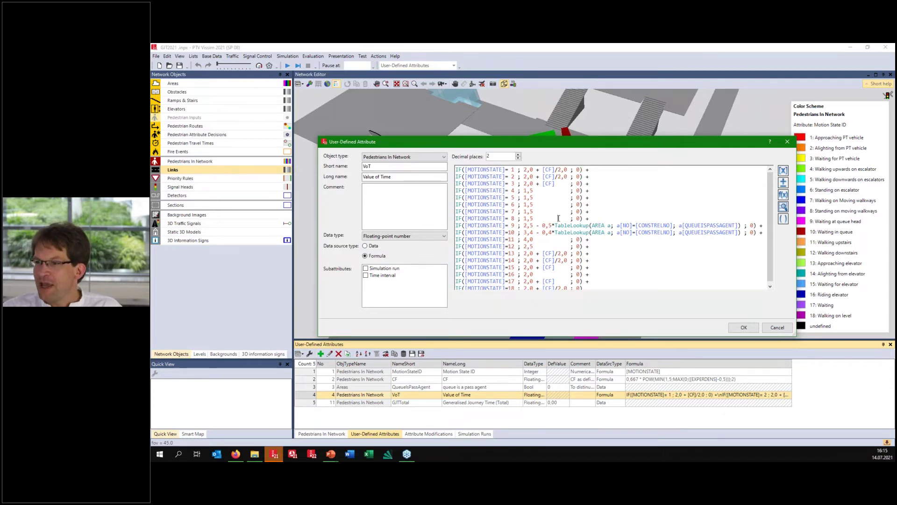
left_click_drag(540, 225, 665, 233)
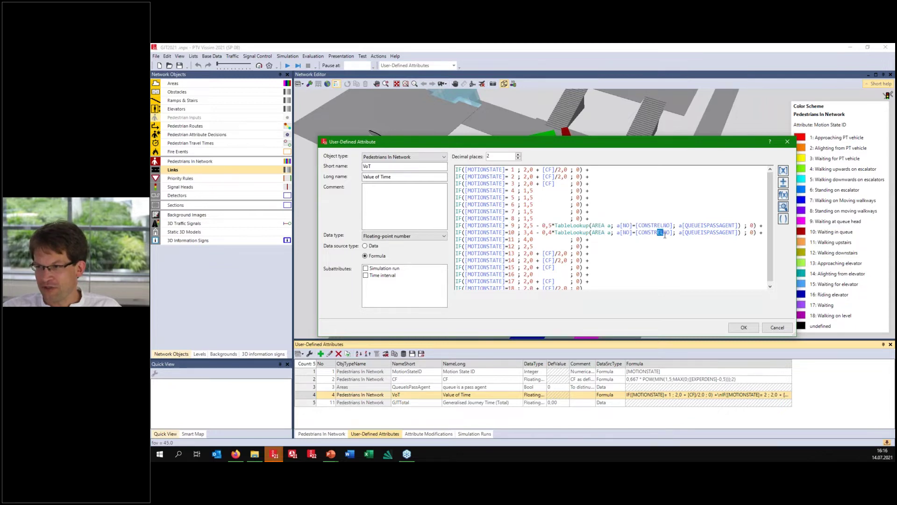
left_click_drag(736, 224, 739, 221)
left_click(737, 225)
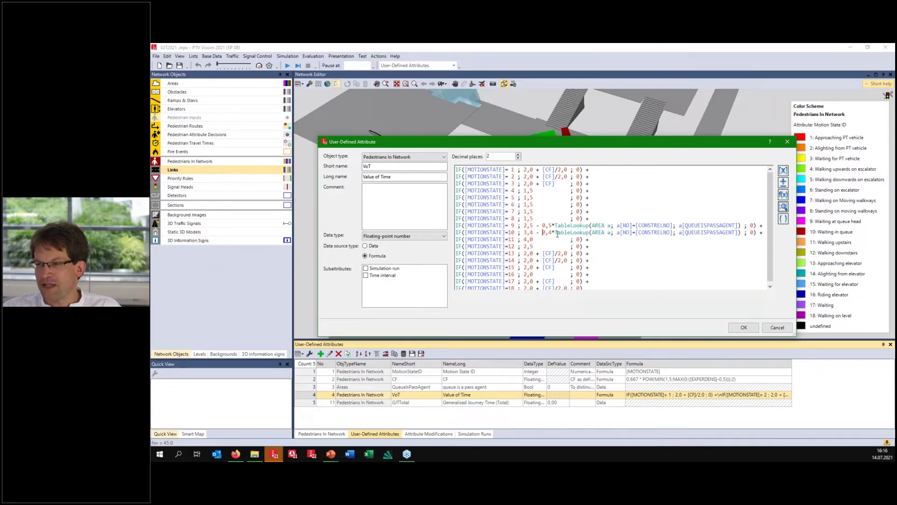
left_click(777, 327)
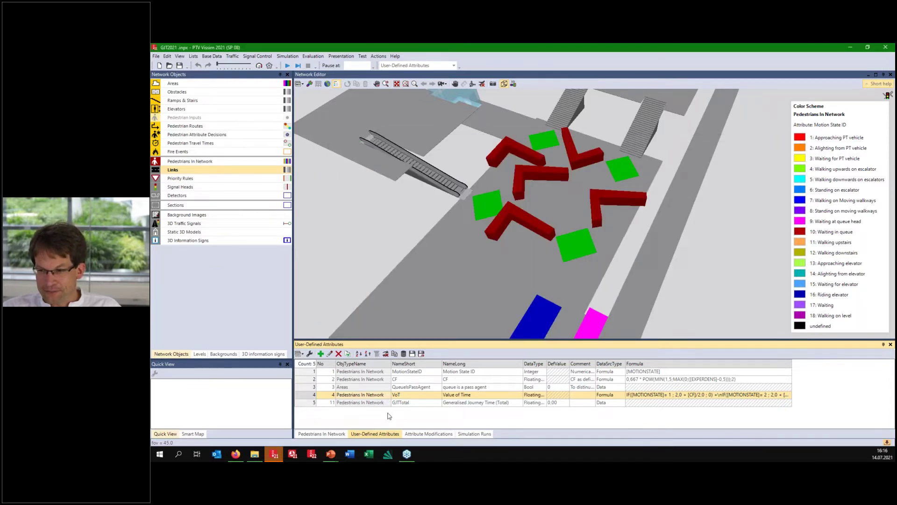
Review the GJTTotal entry and its default value in the user-defined attributes list
left_click(352, 402)
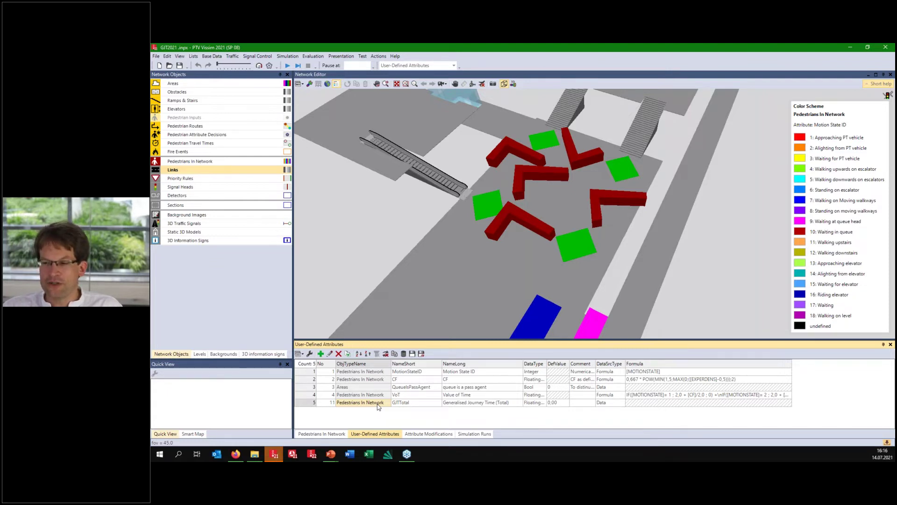
left_click(555, 403)
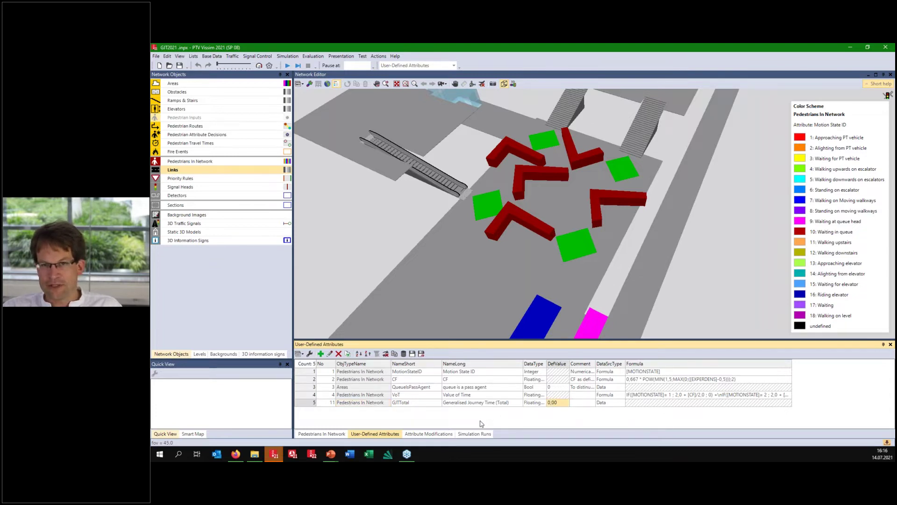
left_click(309, 405)
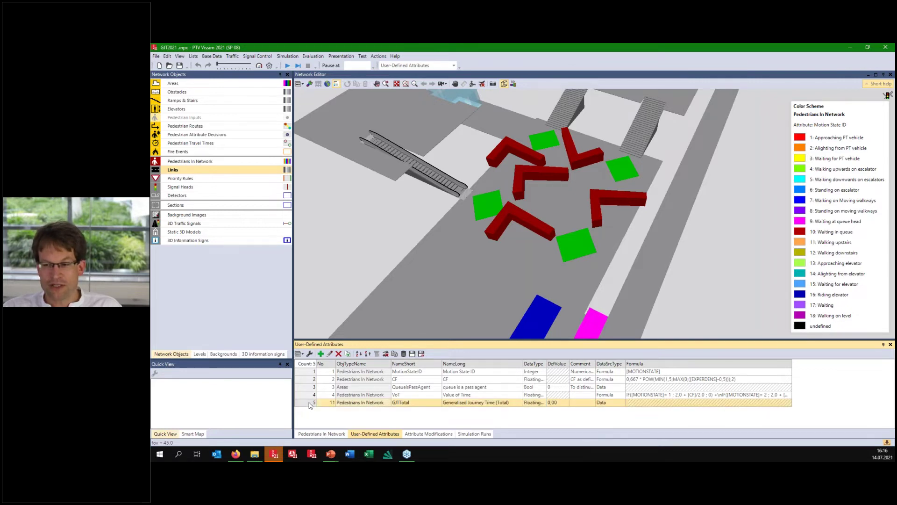
Open the attribute modification that sums Generalised Journey Time and examine its object filter, object type and target attribute
left_click(415, 434)
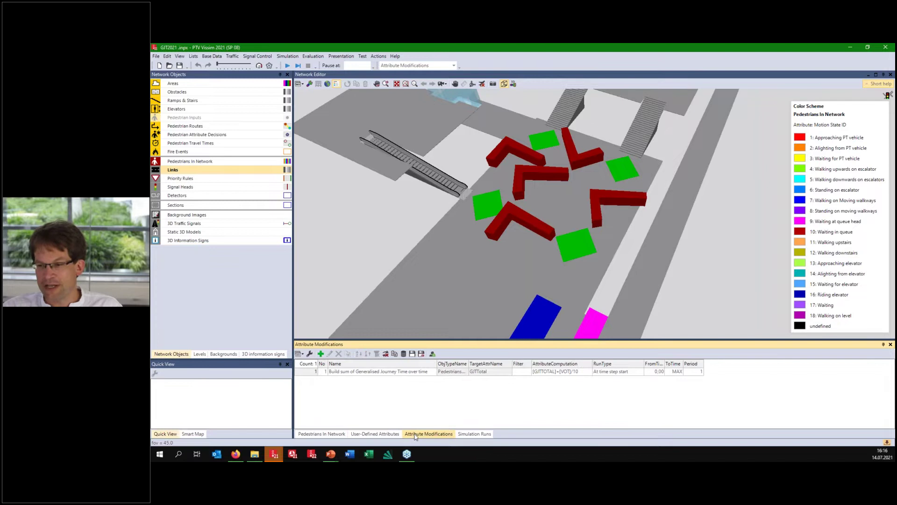
left_click(301, 375)
double_click(302, 374)
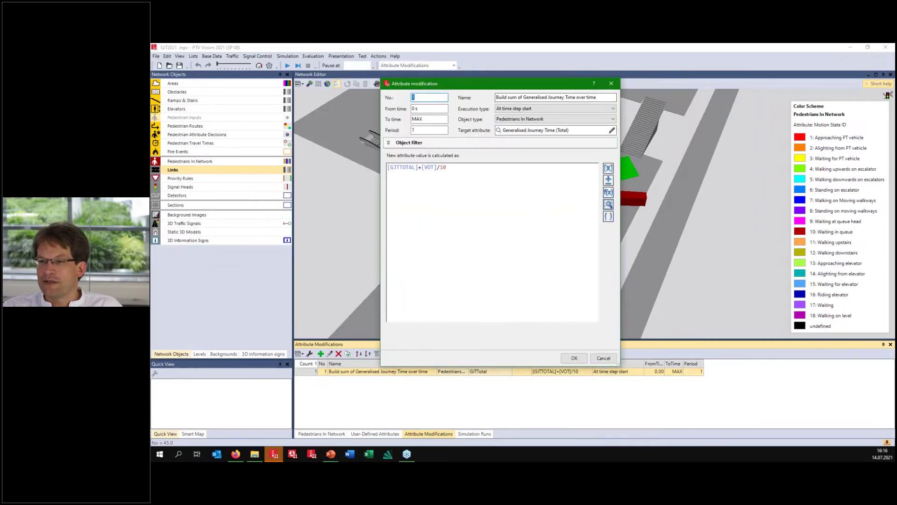
left_click(388, 143)
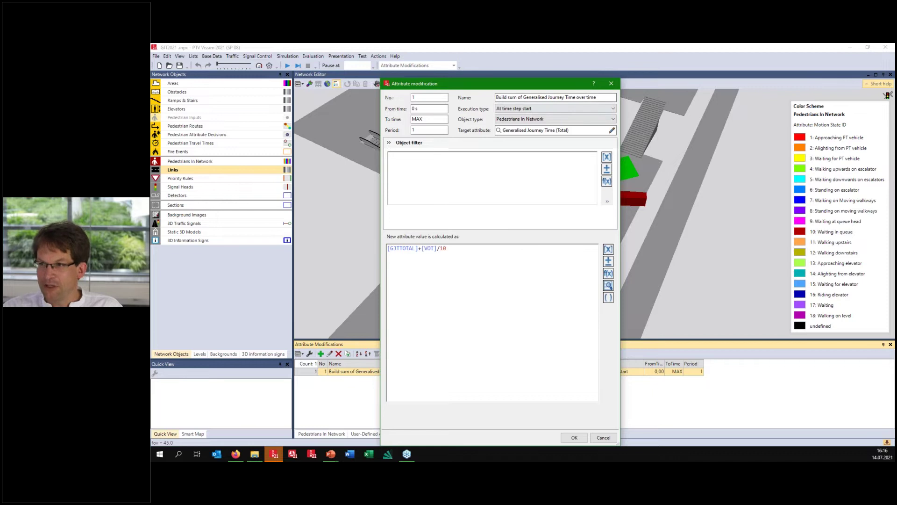
left_click(513, 120)
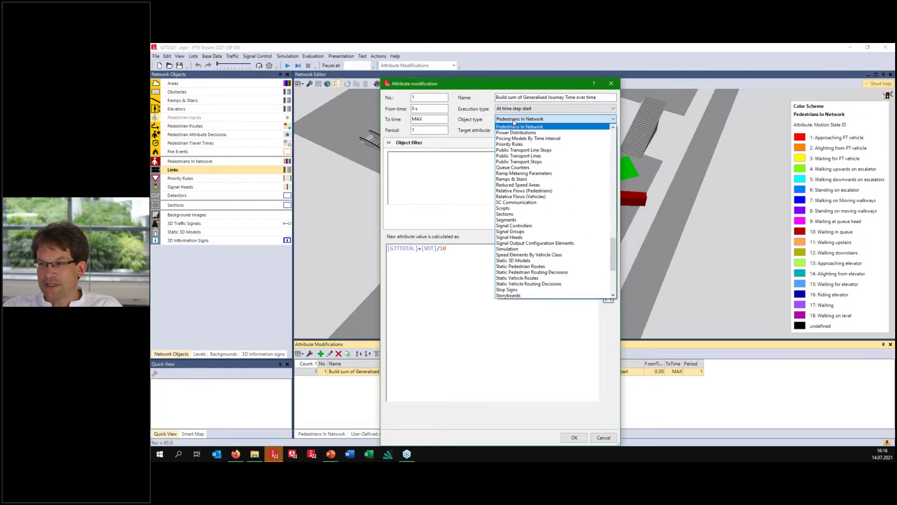
left_click(514, 123)
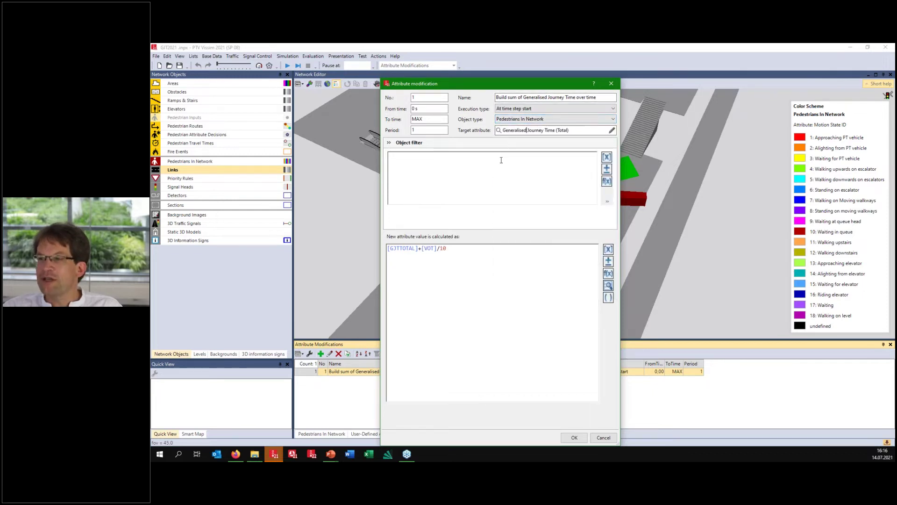
left_click(533, 130)
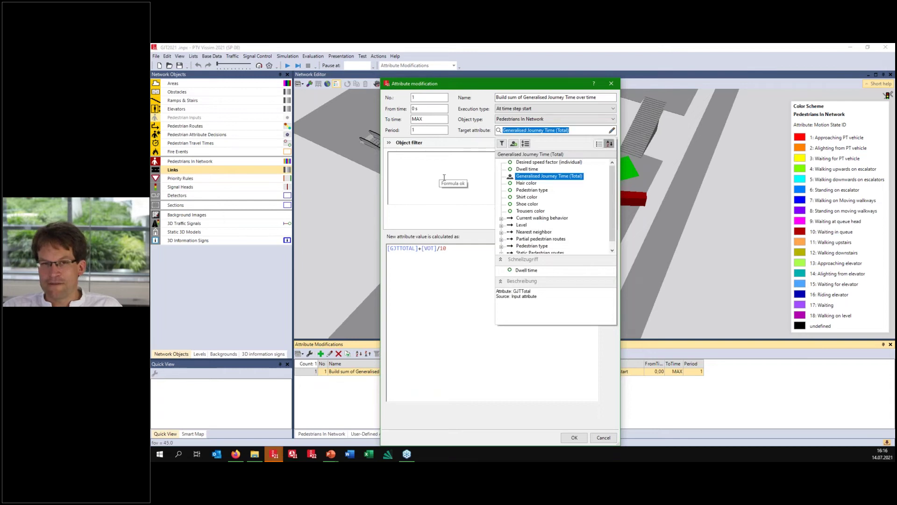
left_click(469, 254)
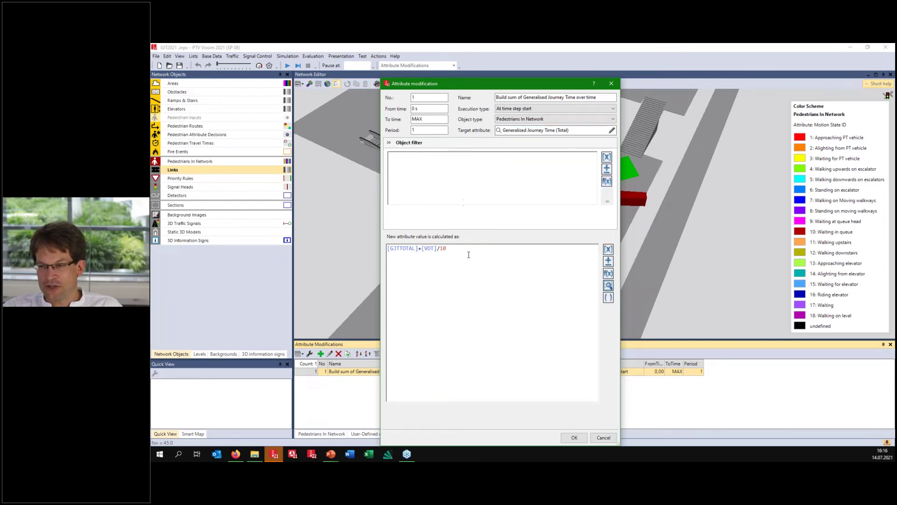
Examine the VOT term and its divisor in the attribute modification's formula, and close the definition without changes
mouse_move(423, 248)
left_mouse_down()
mouse_move(374, 254)
mouse_move(435, 248)
left_mouse_up()
left_click(426, 250)
left_click(437, 249)
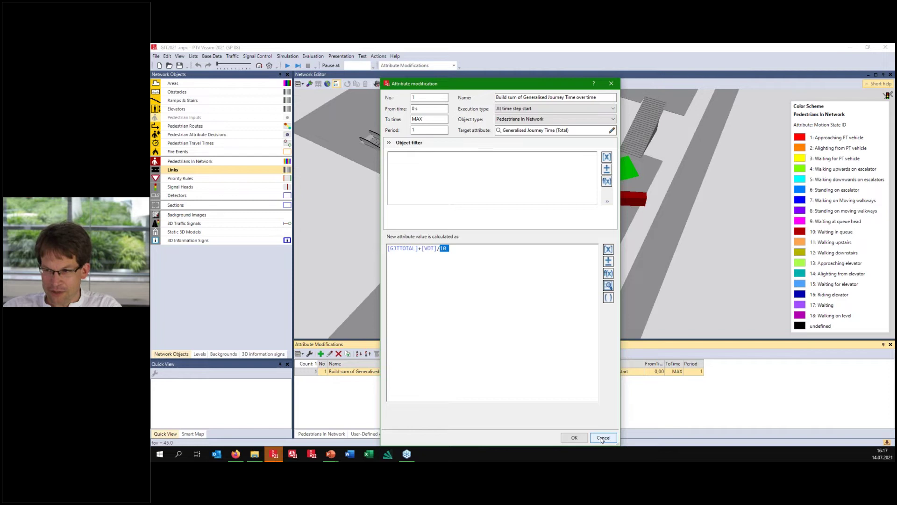
left_click(602, 439)
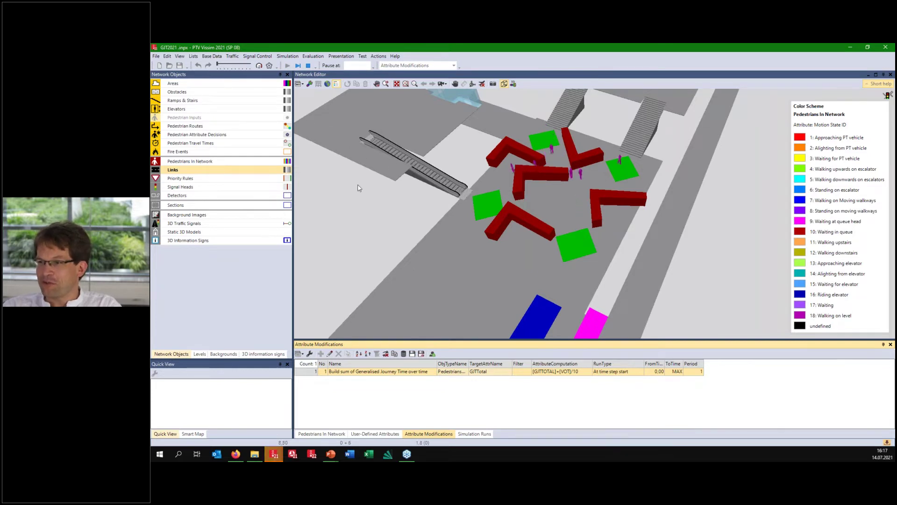
Watch the pedestrians coloured by motion state around the obstacles and on the stairs in the running simulation
scroll(539, 186, "up", 3)
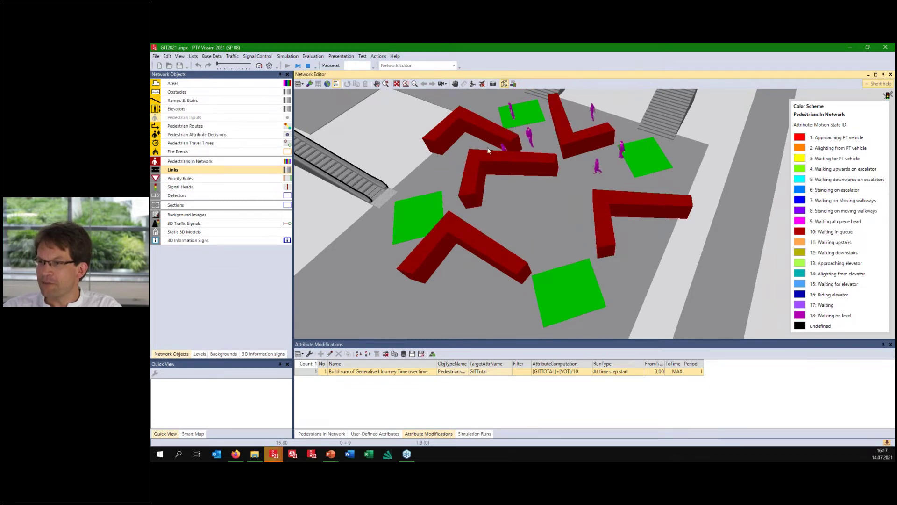
scroll(553, 227, "down", 3)
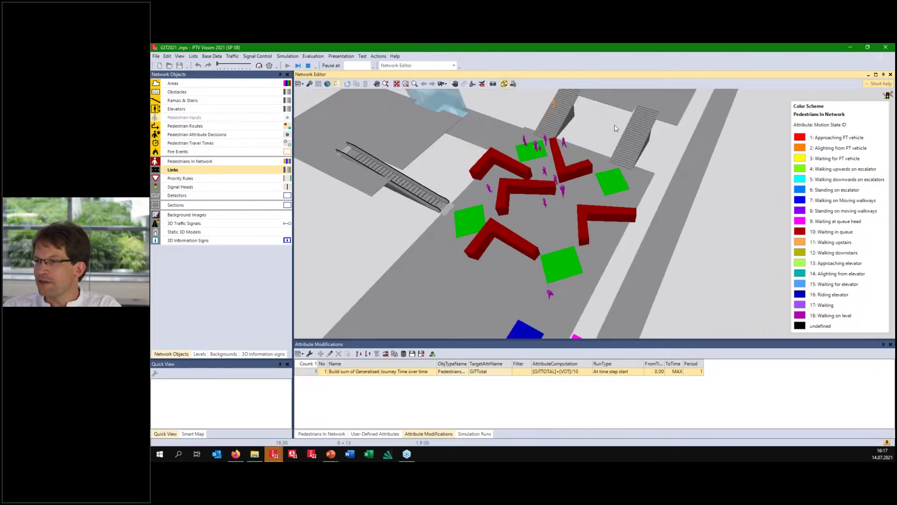
scroll(568, 139, "up", 3)
scroll(557, 116, "up", 2)
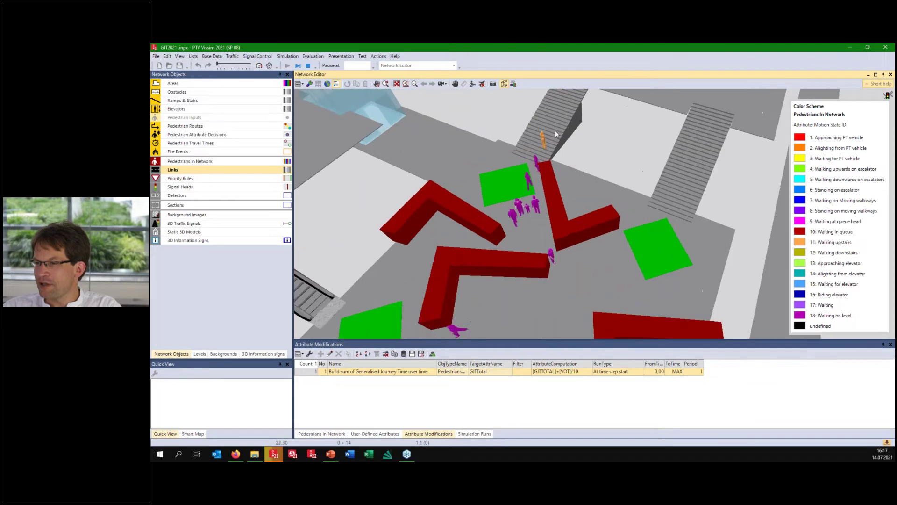
scroll(545, 166, "down", 4)
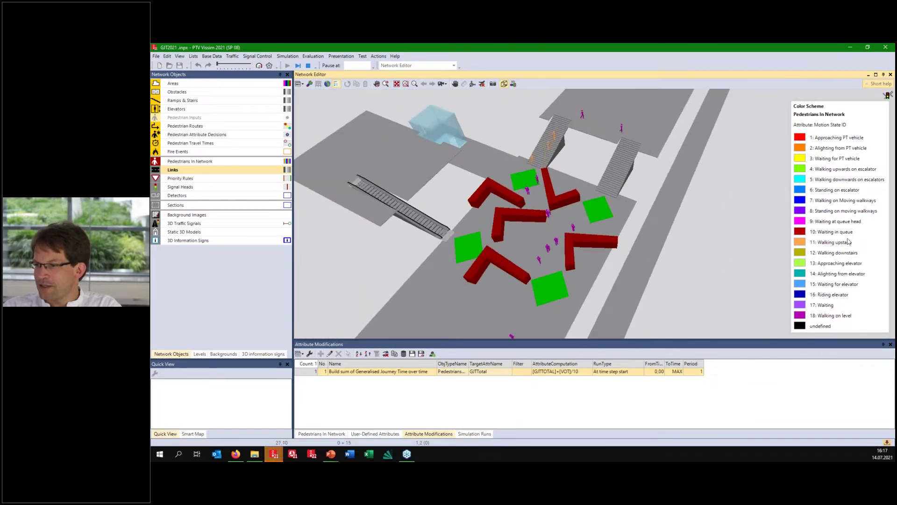
View the pedestrians coloured by Value of Time with the VoT layout, and by accumulated journey time with the GJT layout
left_click(302, 84)
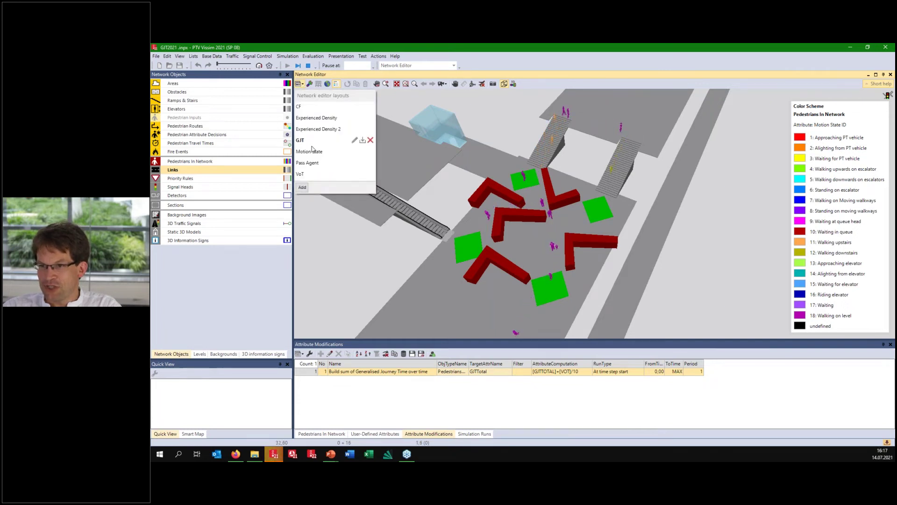
left_click(319, 176)
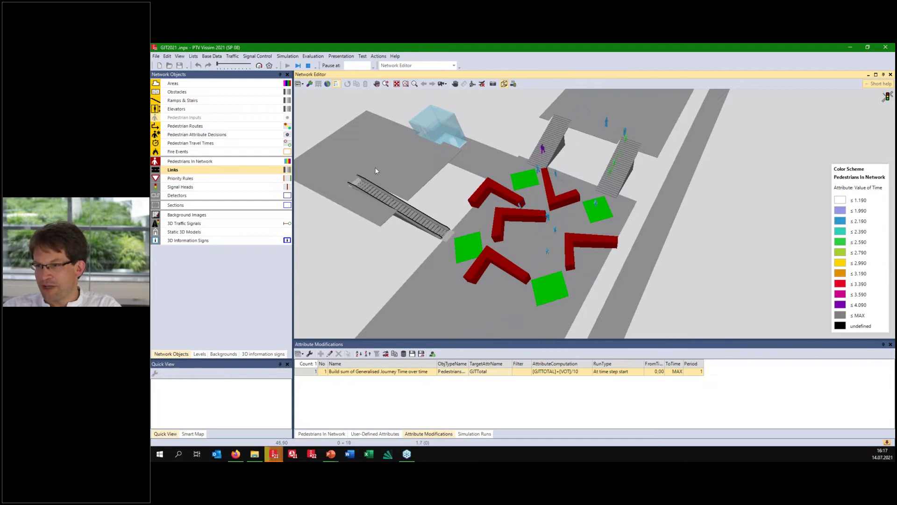
left_click(300, 84)
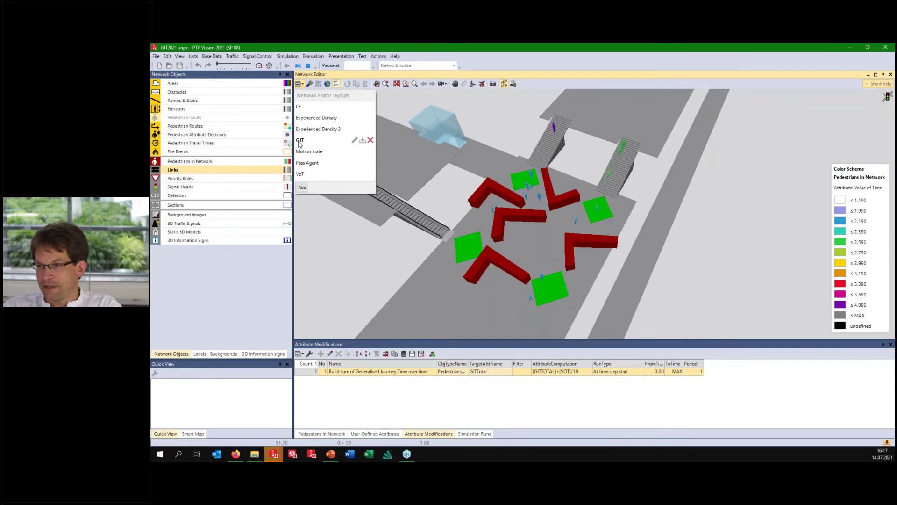
left_click(355, 140)
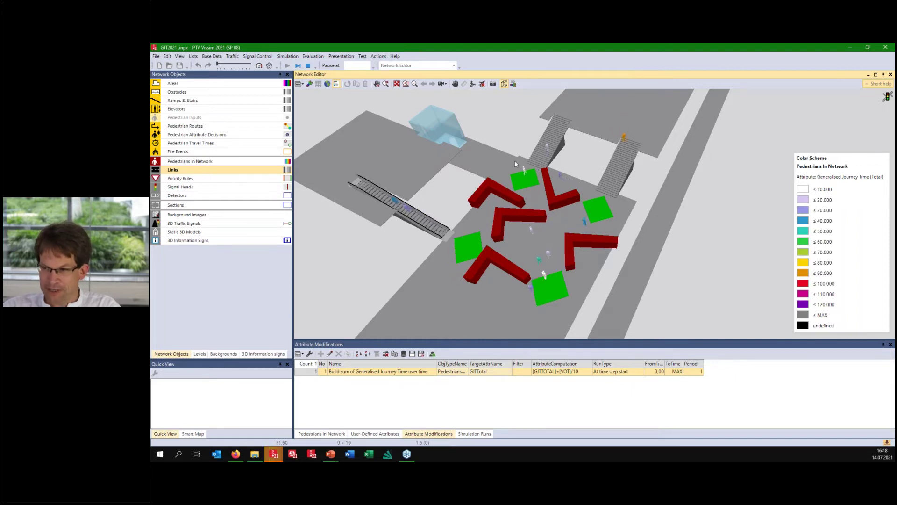
scroll(513, 293, "down", 3)
scroll(513, 289, "up", 2)
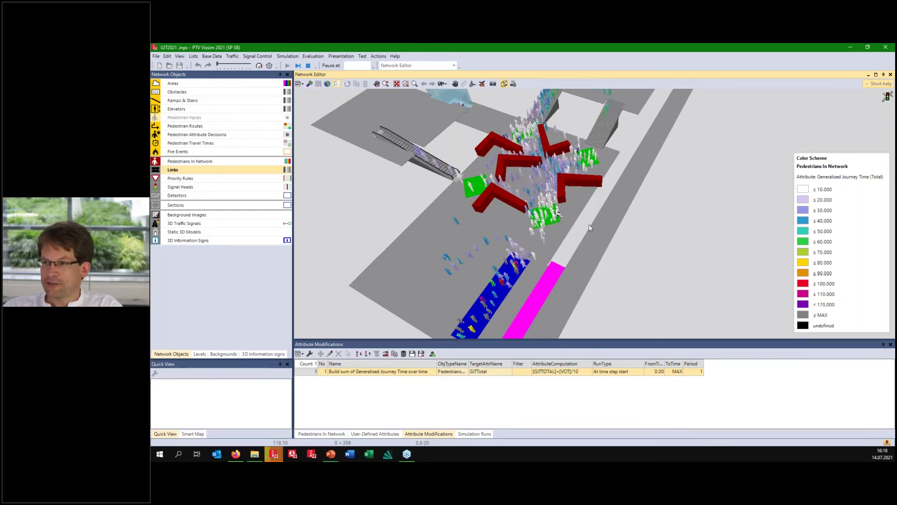
Colour the pedestrians by crowding factor with the CF network editor layout and stop the simulation
left_click(299, 84)
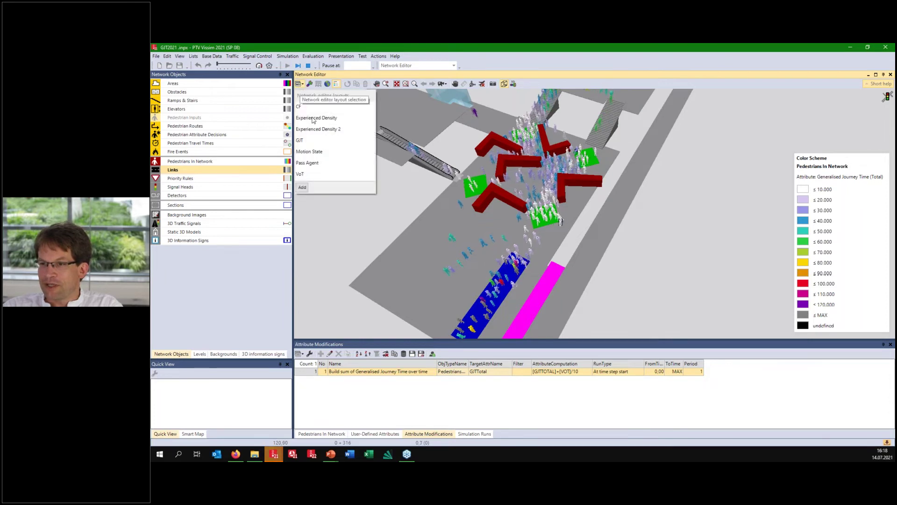
left_click(332, 119)
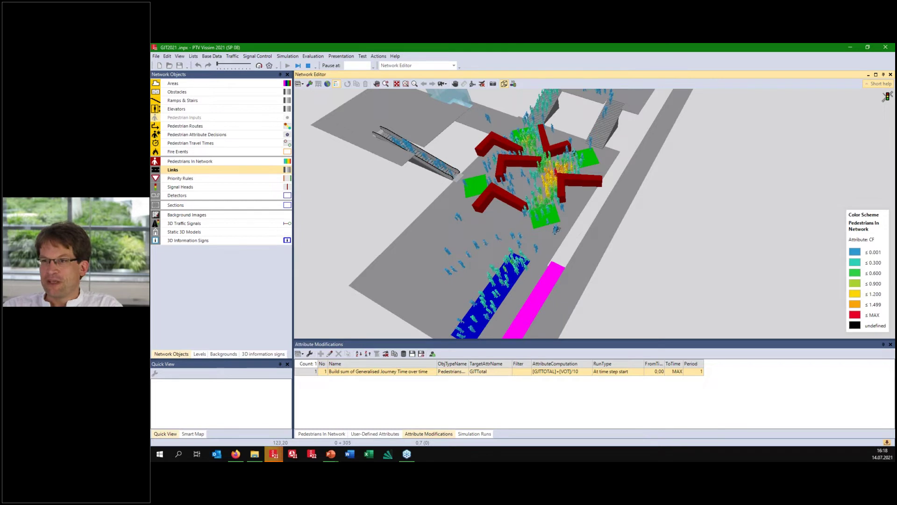
left_click(308, 66)
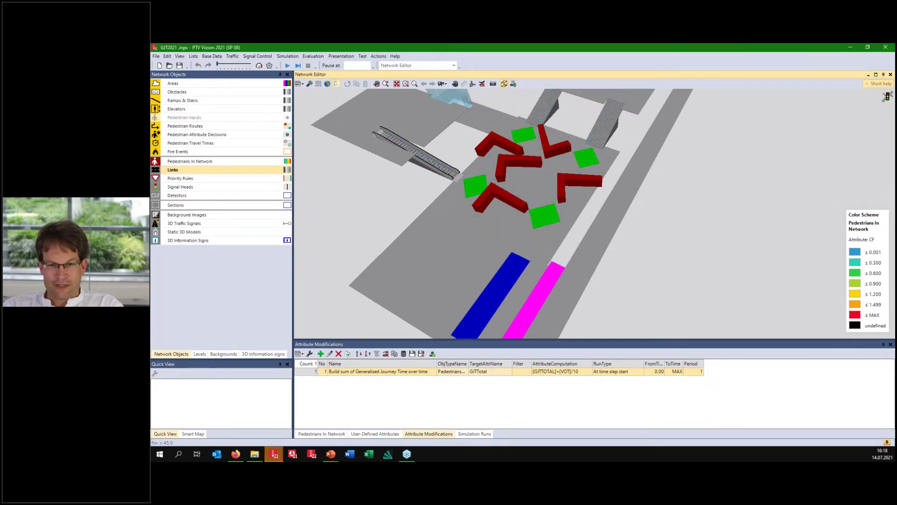
Switch to the PowerPoint presentation and advance to the slide on Example 2, upstairs evacuation considering exhaustion
key("alt+Tab")
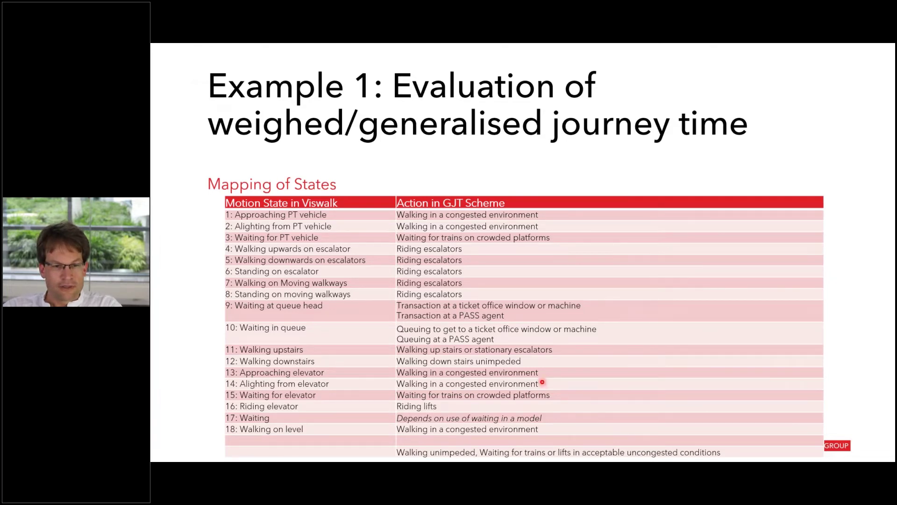
left_click(580, 259)
key("Right")
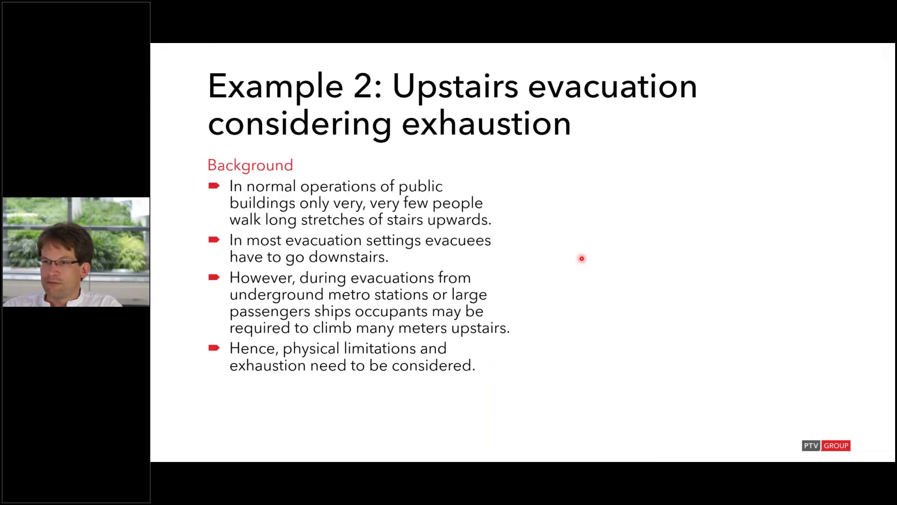
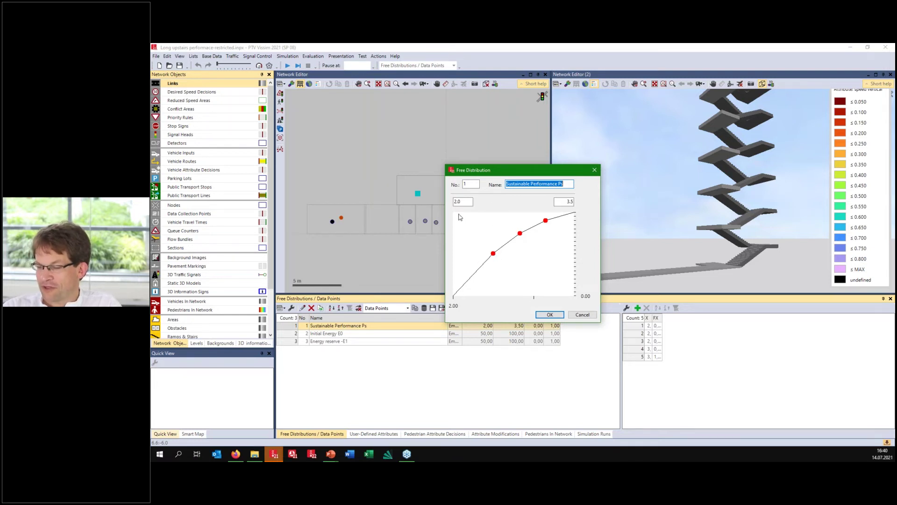
Check the lower and upper bounds of the Sustainable Performance Ps distribution, and close its definition without changes
left_click(468, 201)
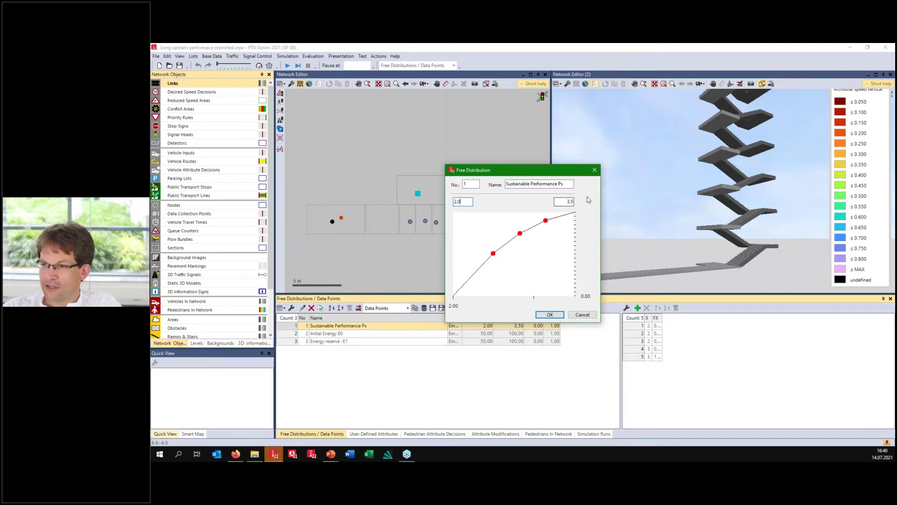
double_click(565, 201)
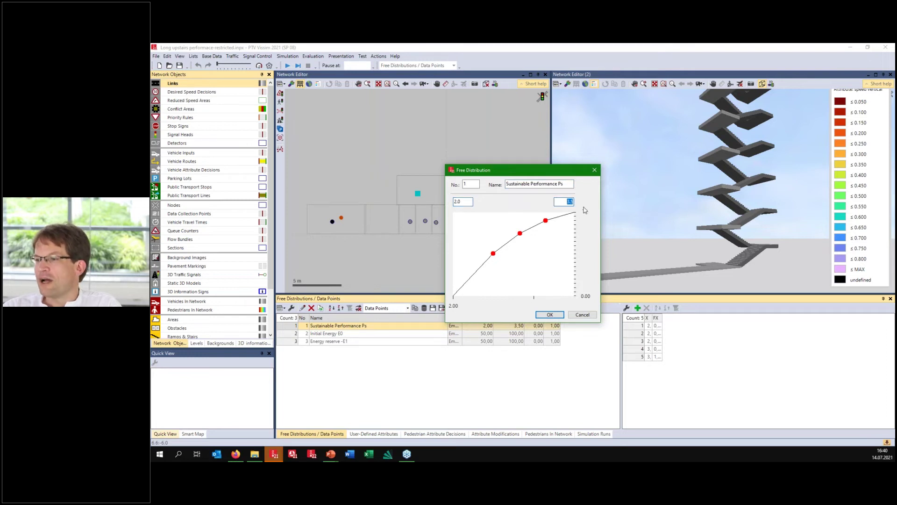
left_click(578, 316)
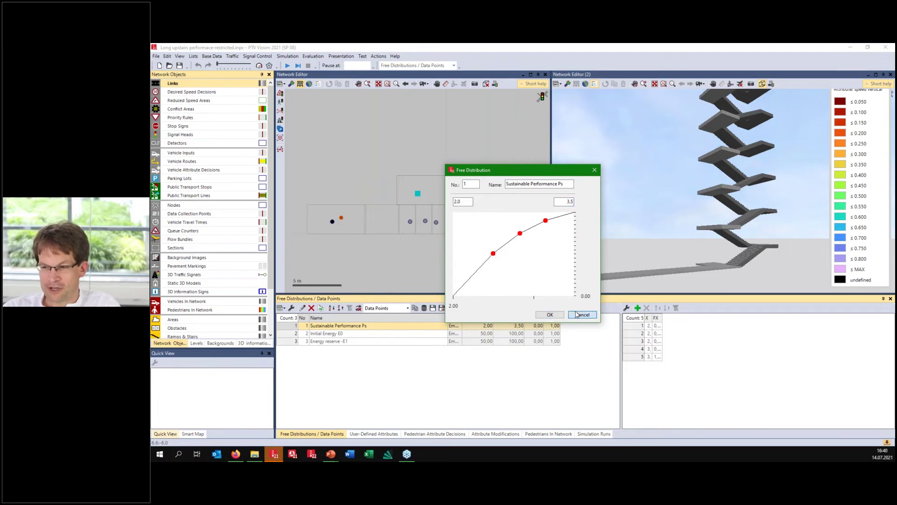
Inspect the Initial Energy E0 and Energy reserve -E1 distributions with their bounds, closing each definition without changes
left_click(291, 335)
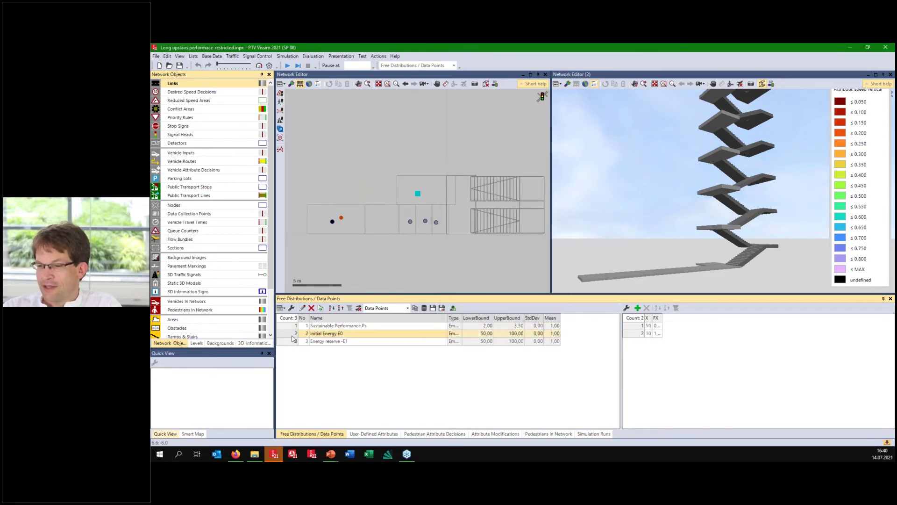
double_click(293, 337)
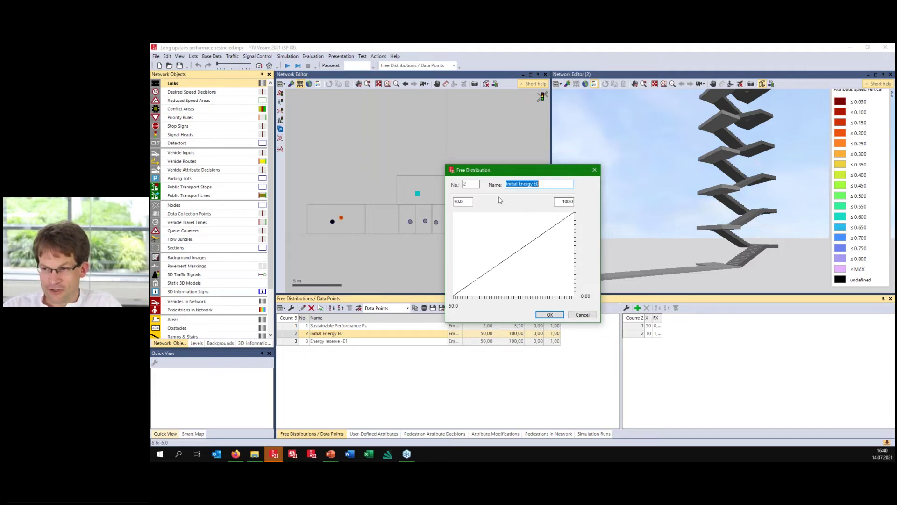
left_click(580, 316)
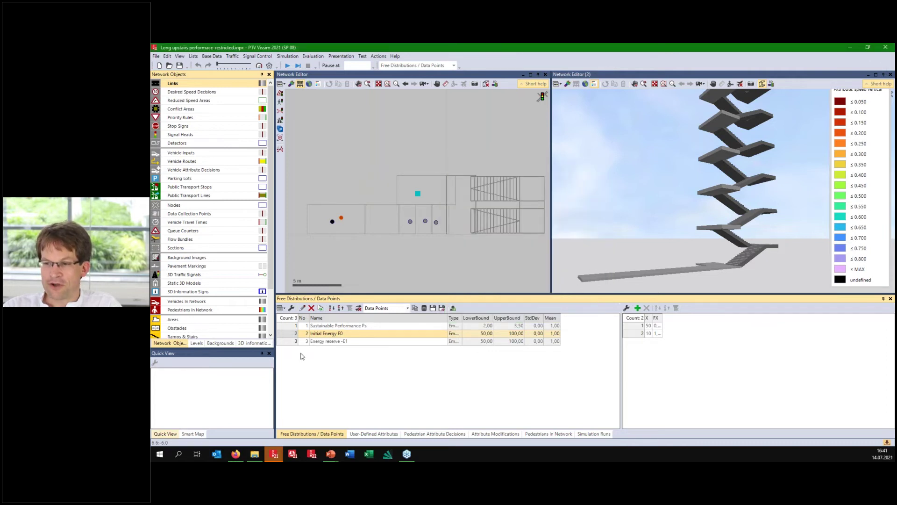
double_click(289, 345)
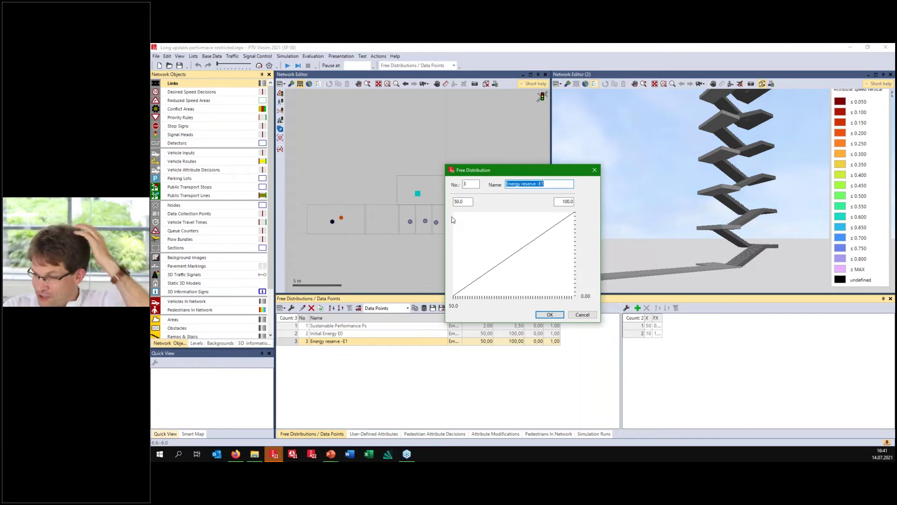
left_click(452, 202)
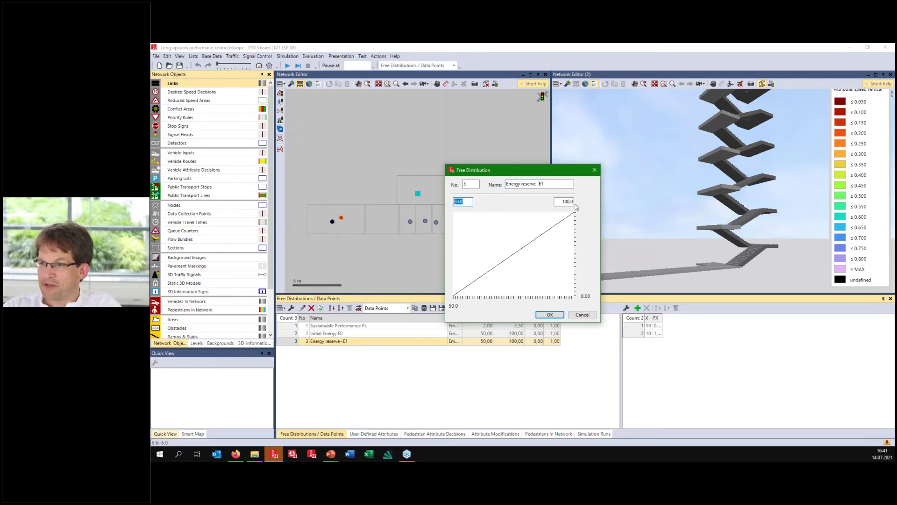
left_click(558, 203)
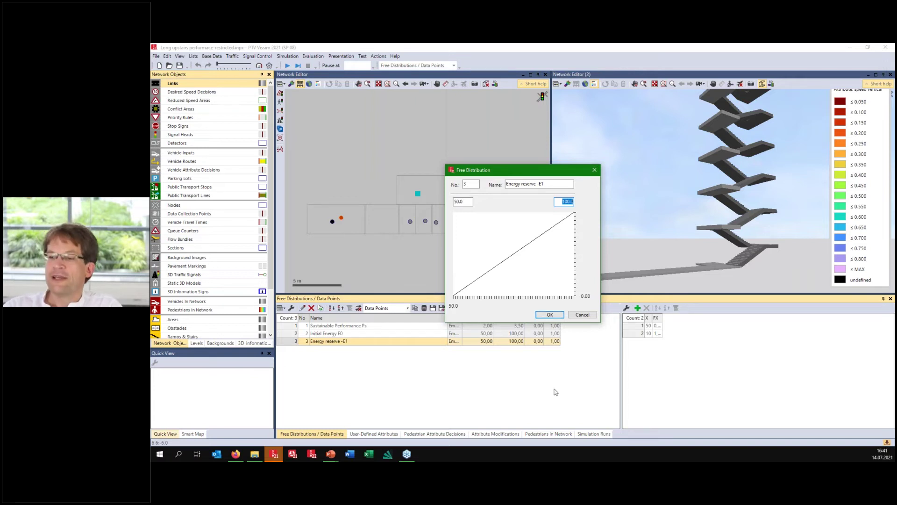
left_click(582, 315)
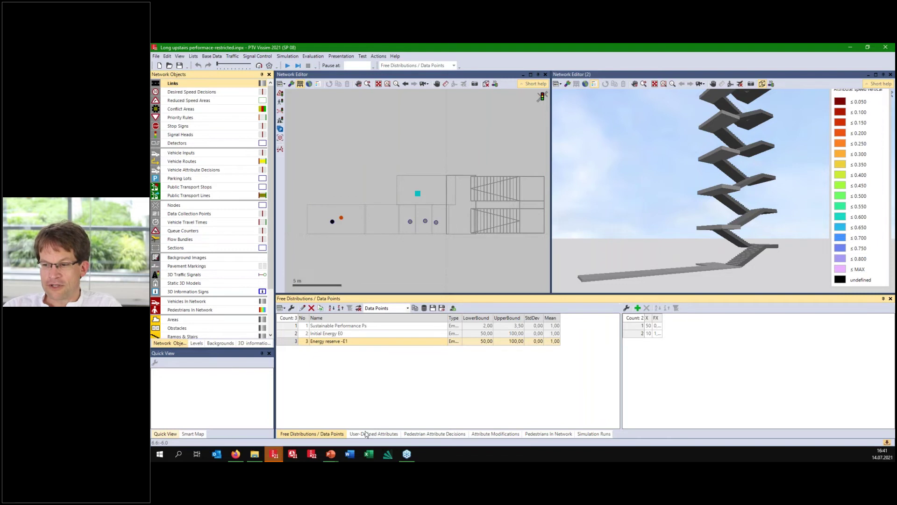
Review the user-defined attributes for pedestrians' personal limits: EnMax, EnRes, EnRecov and PerfSus
left_click(368, 433)
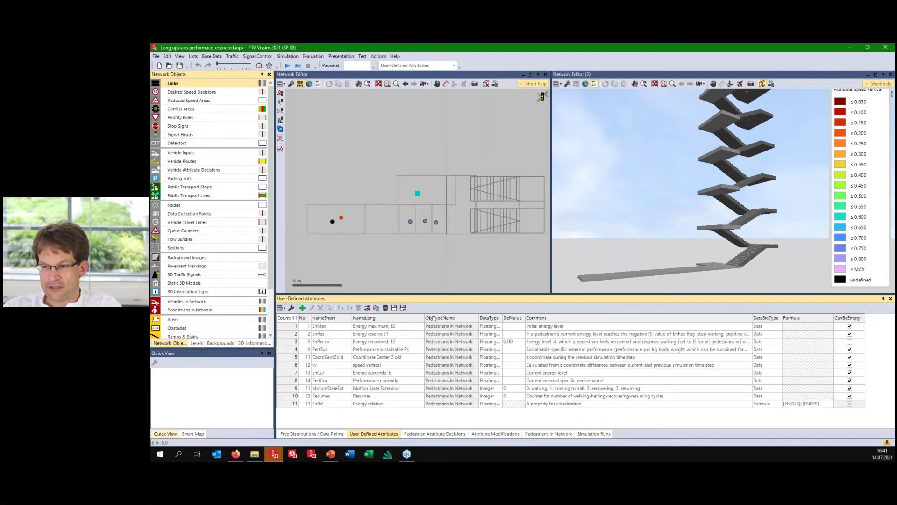
left_click(291, 343)
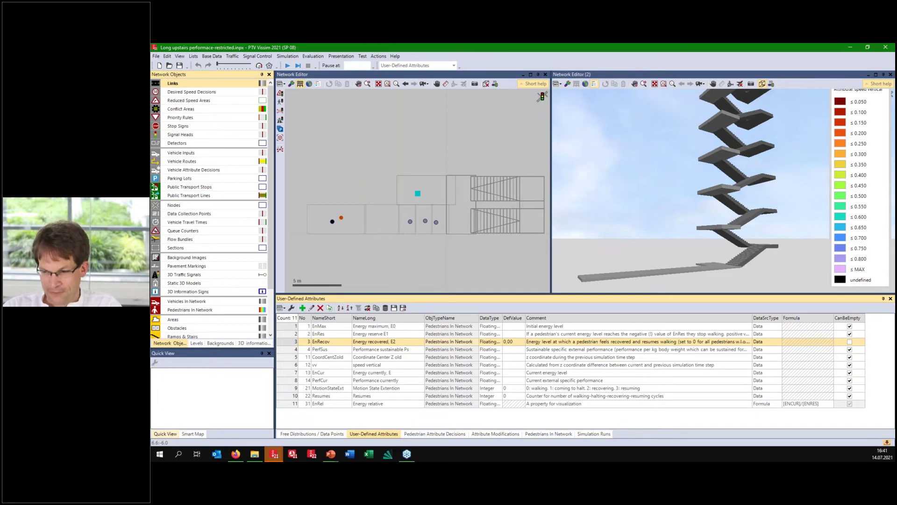
left_click(288, 327)
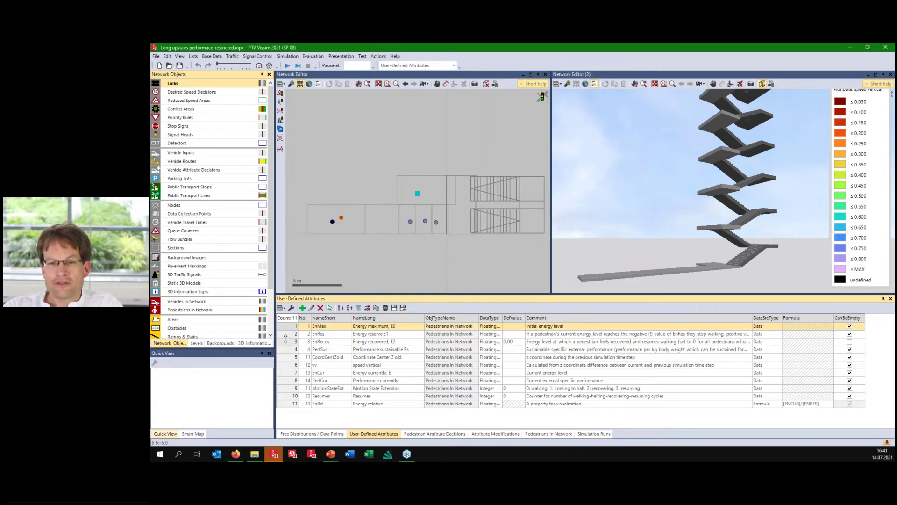
left_click(288, 332)
left_click(289, 327)
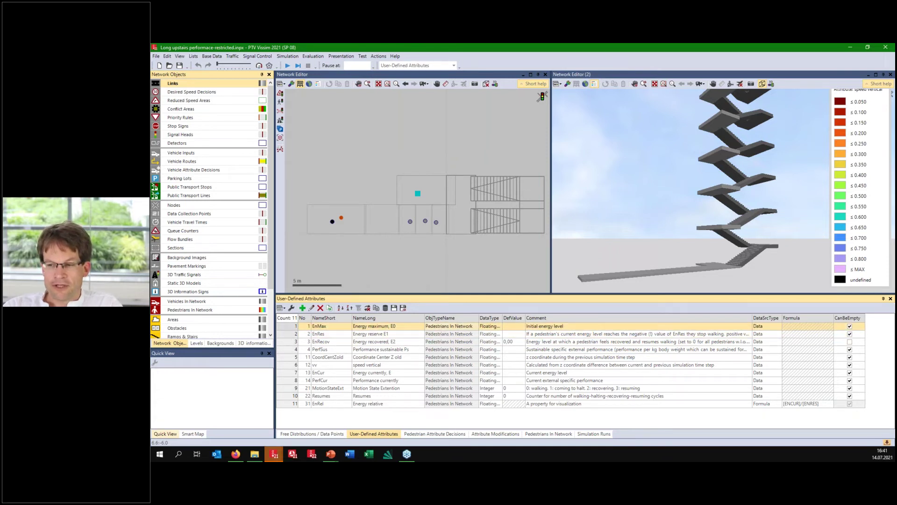
left_click(289, 333)
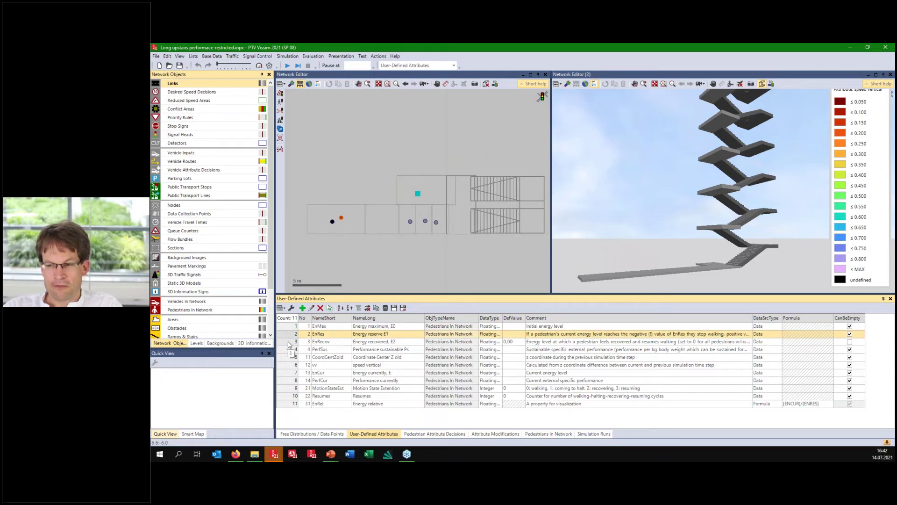
left_click(288, 342)
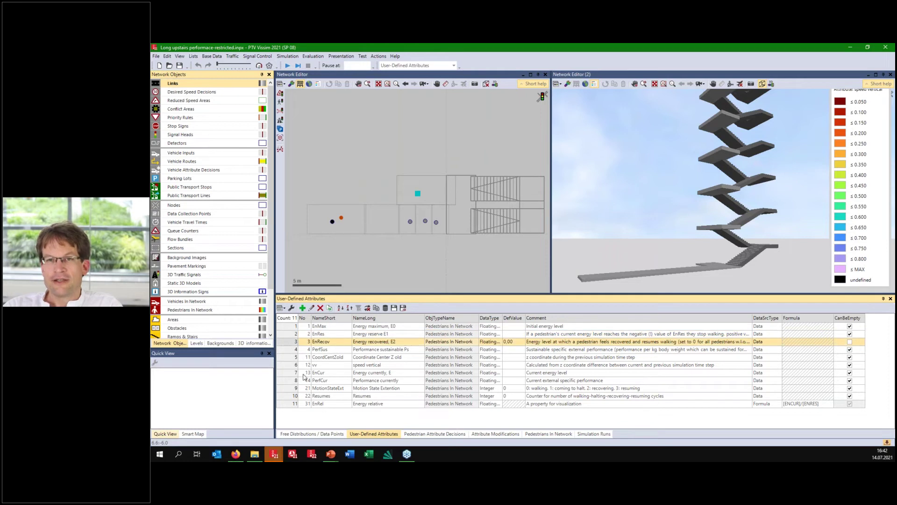
left_click(292, 351)
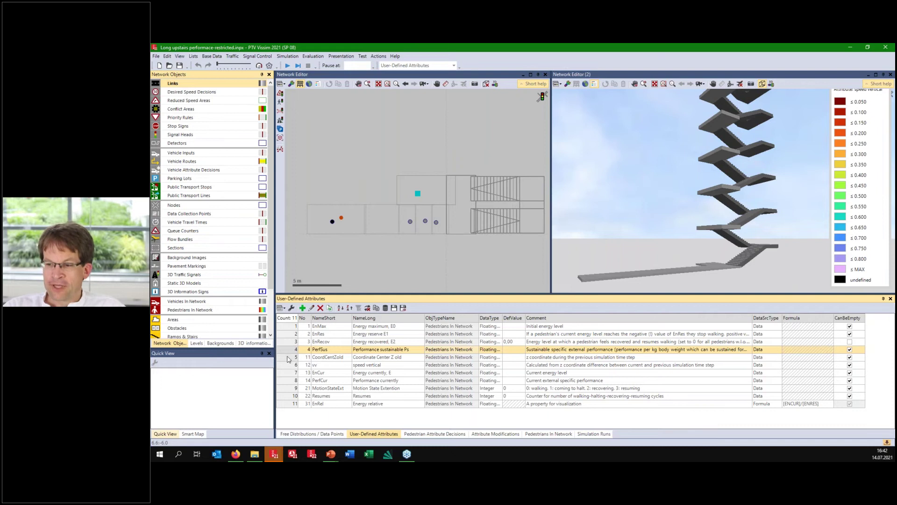
Review the user-defined attributes tracking pedestrians' current state: CoordCentZold, vv, EnCur, PerfCur, MotionStateExt and Resumes
left_click_drag(291, 359, 290, 378)
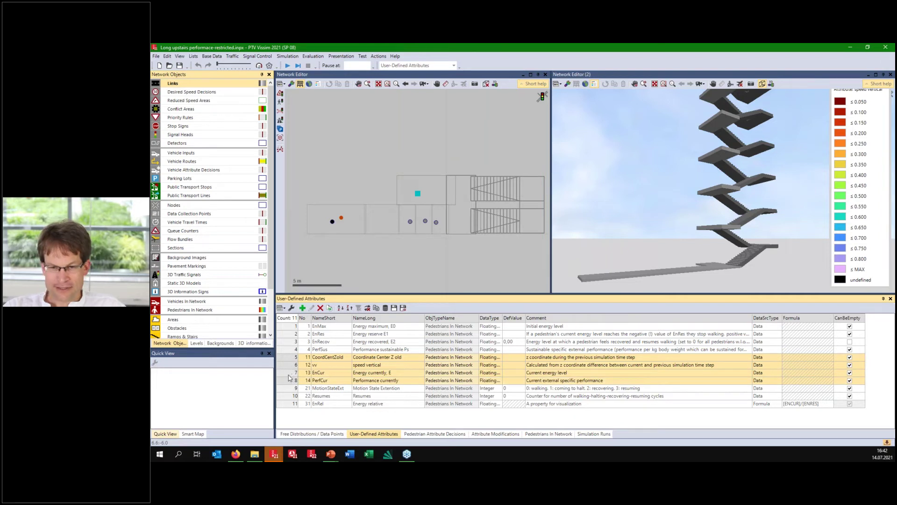
left_click_drag(291, 325, 288, 381)
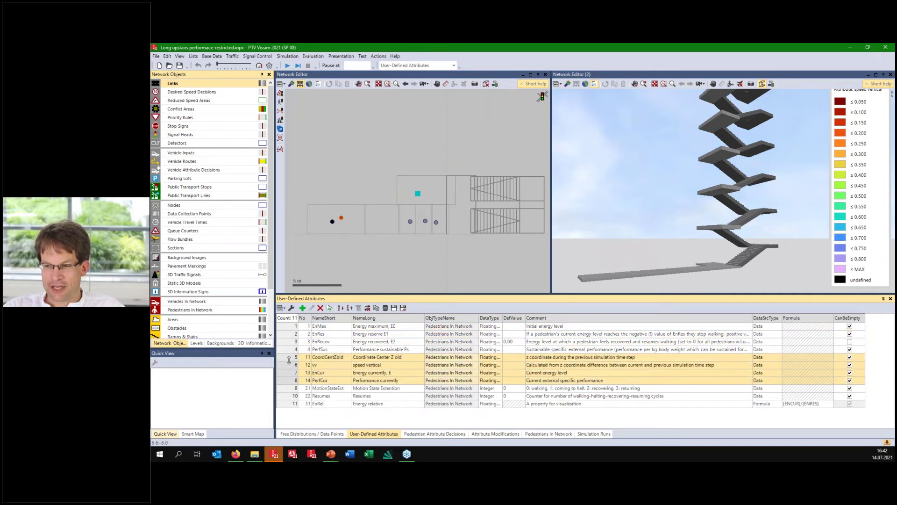
left_click(288, 359)
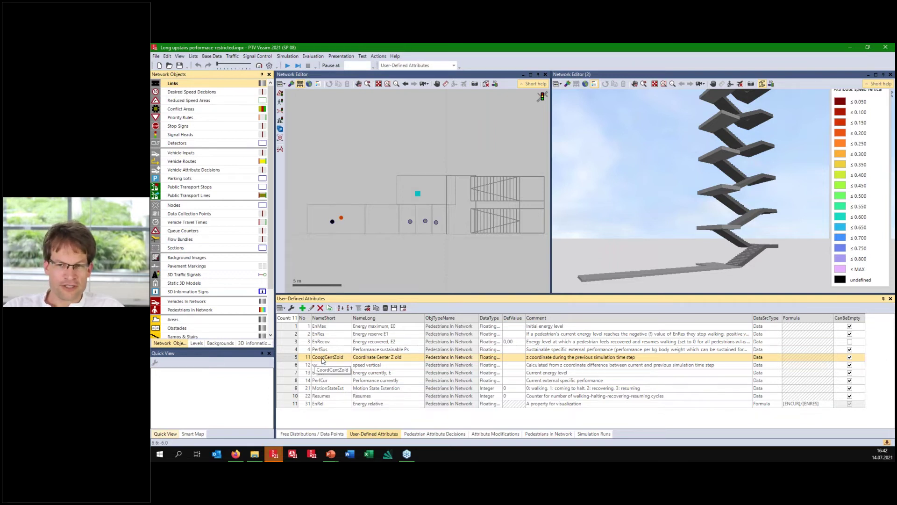
left_click(288, 366)
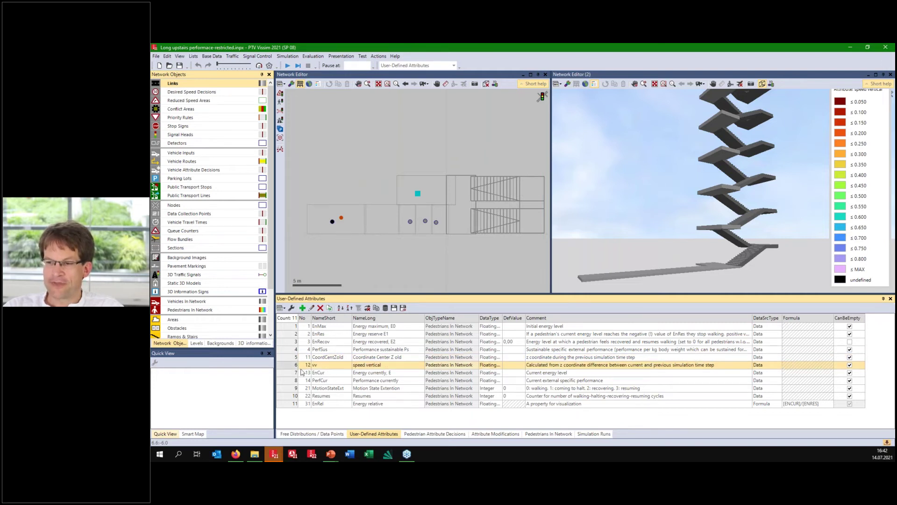
left_click(285, 373)
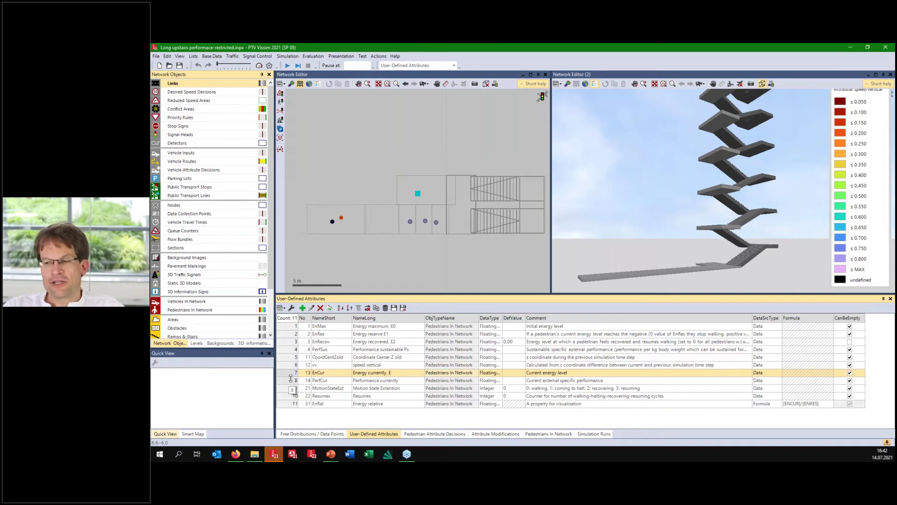
left_click(292, 380)
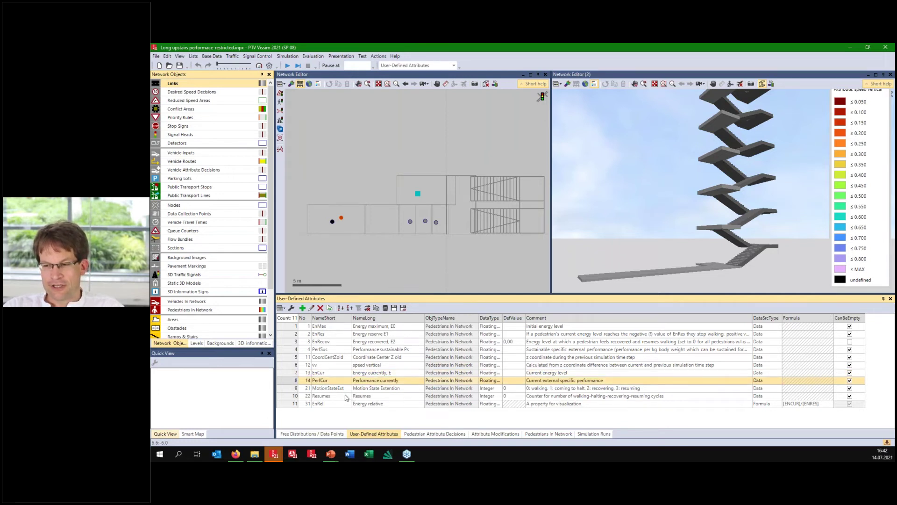
left_click(291, 389)
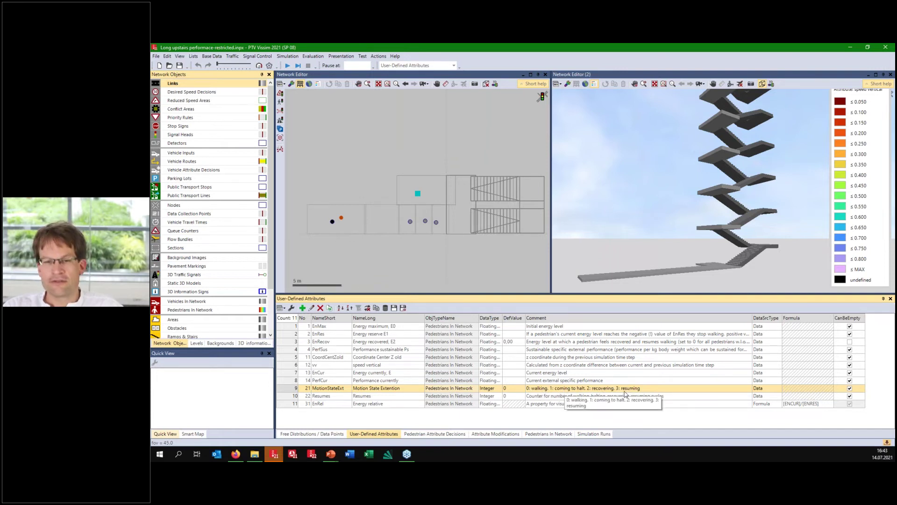
left_click(292, 396)
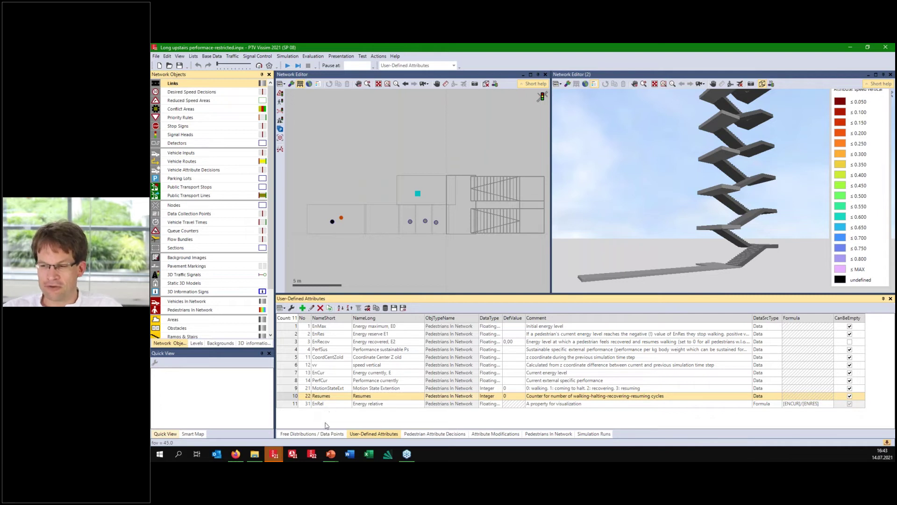
Examine the three pedestrian attribute decisions for sustainable performance, maximum energy E0 and energy reserve -E1, and locate their areas in the network
left_click(419, 434)
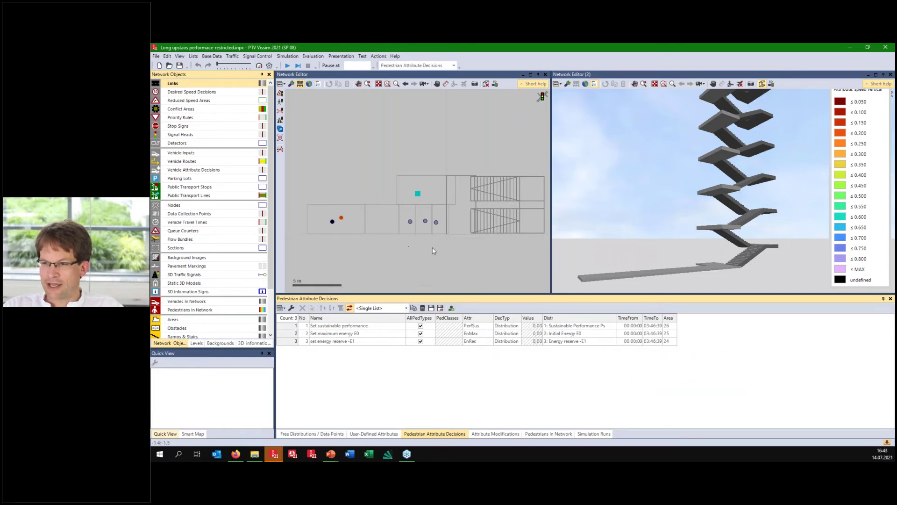
left_click(687, 273)
left_click(688, 273)
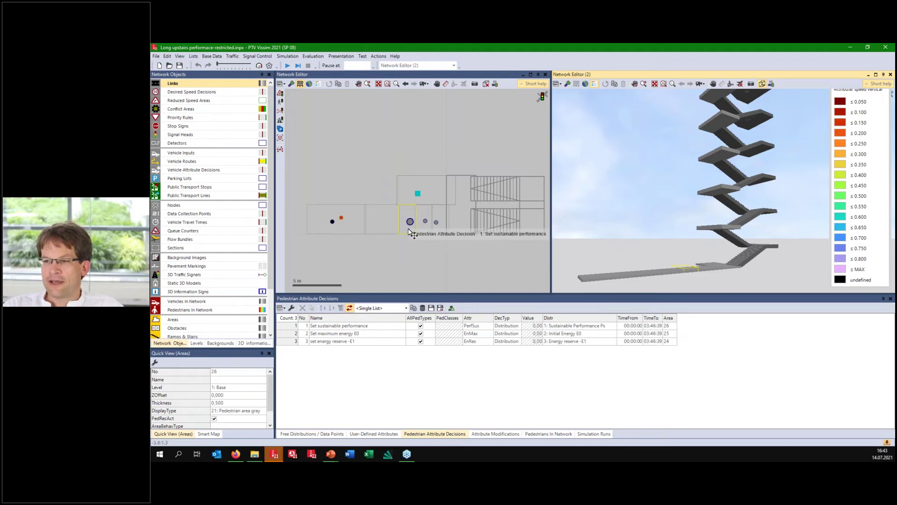
left_click(292, 326)
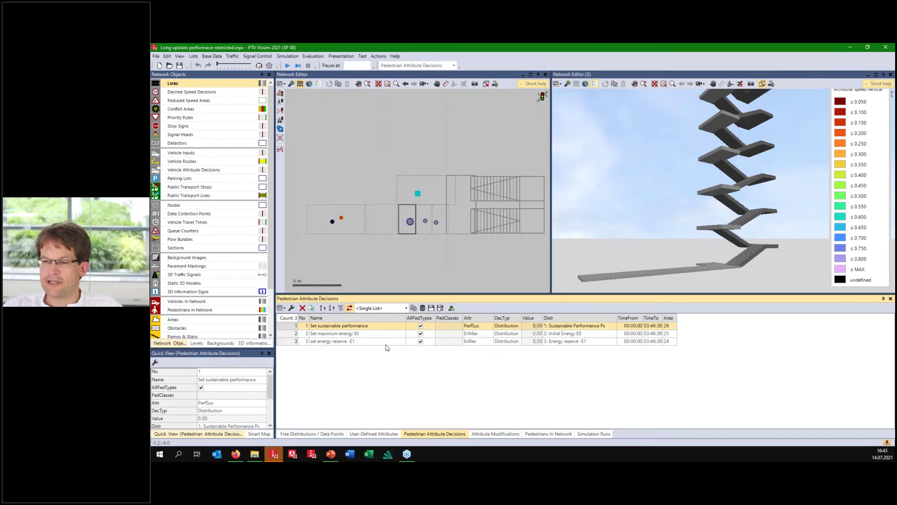
left_click(290, 333)
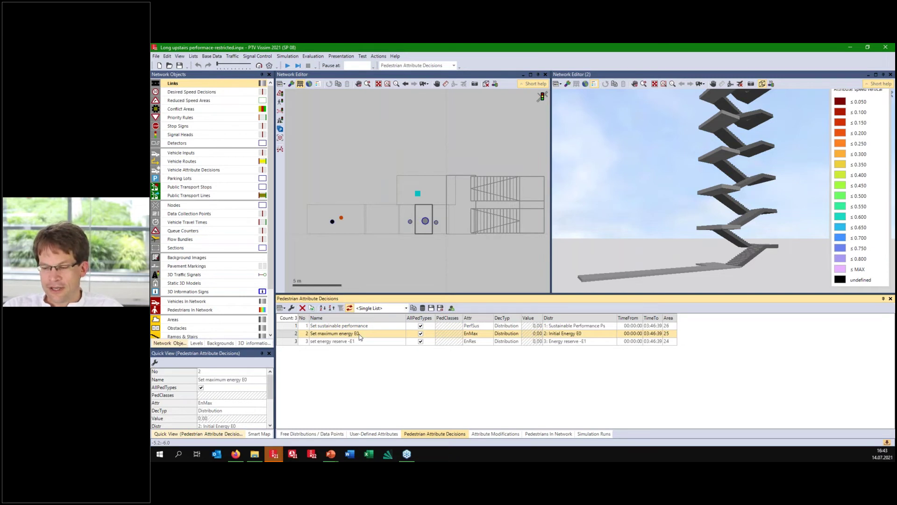
left_click(295, 342)
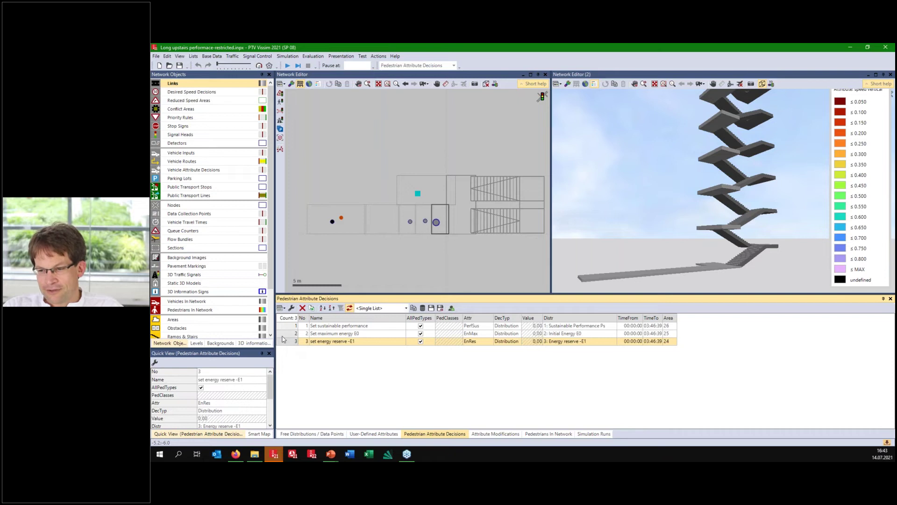
left_click(285, 334)
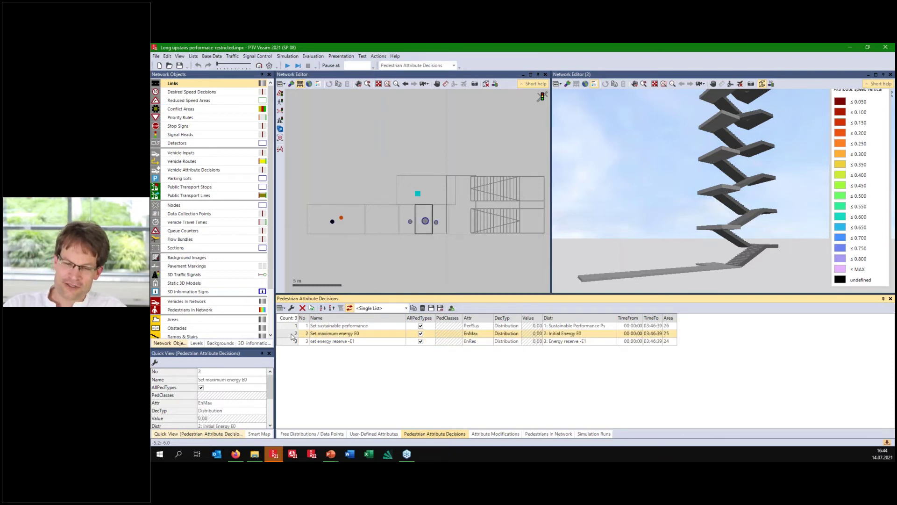
left_click(294, 341)
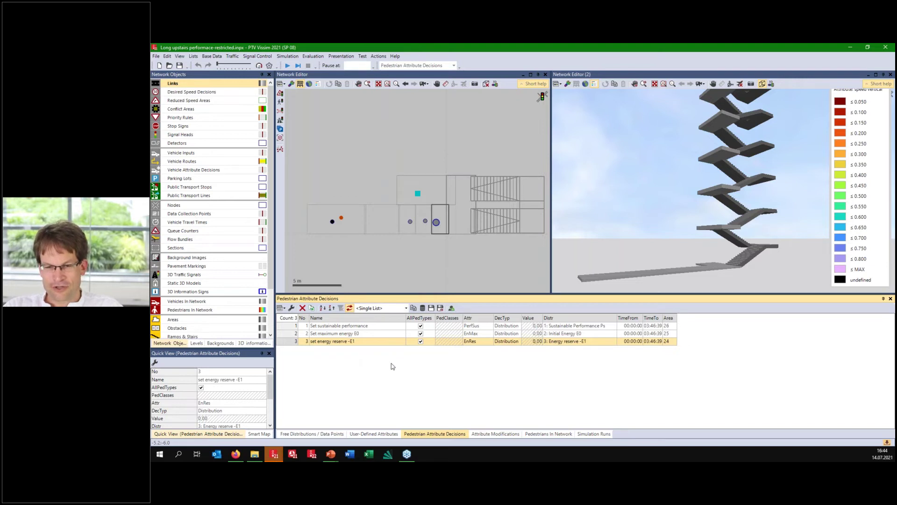
Examine the object filter and formula of the attribute modification that initializes current energy, closing its definition without changes
left_click(482, 434)
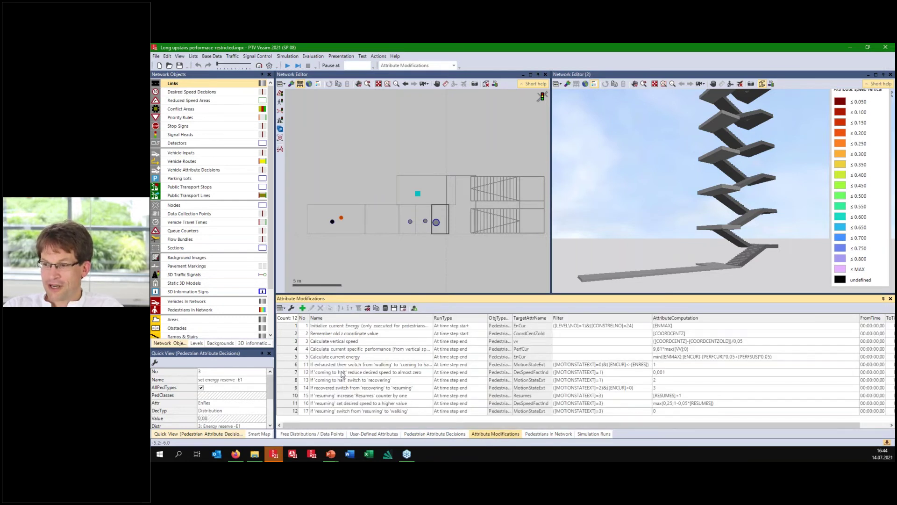
left_click(286, 326)
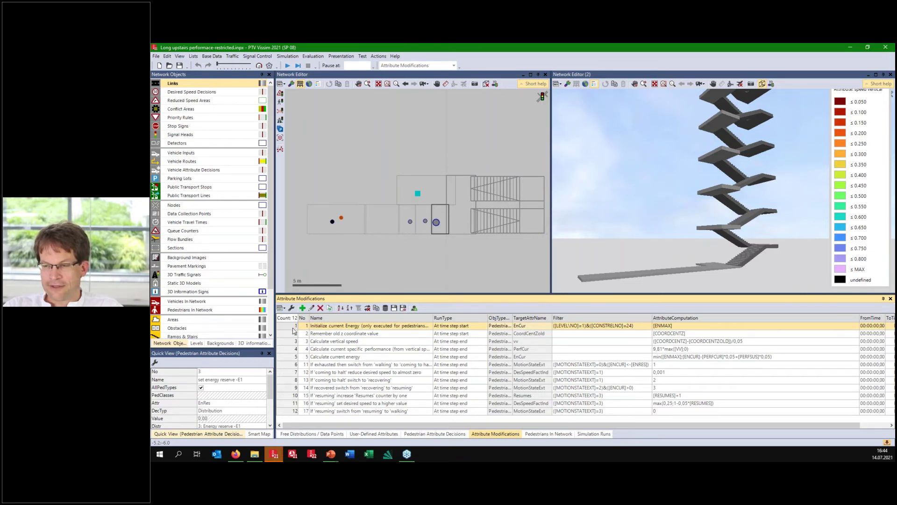
double_click(293, 327)
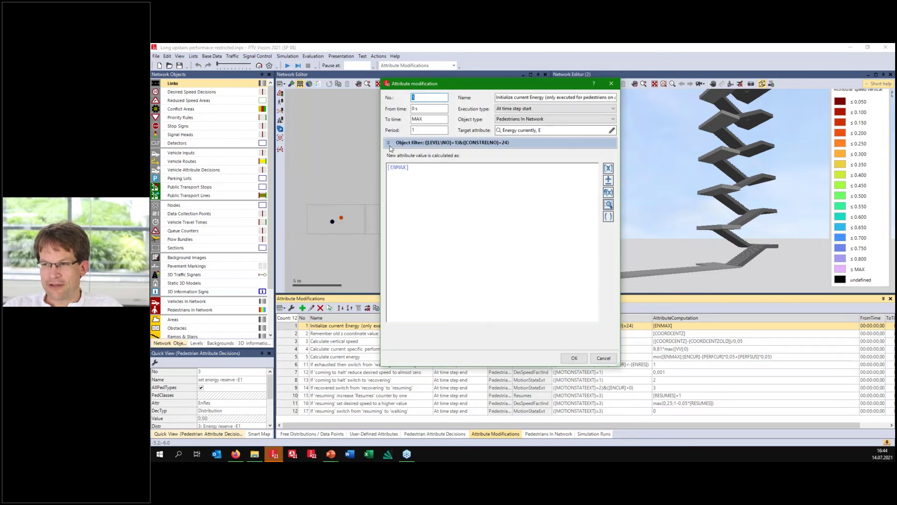
left_click(420, 280)
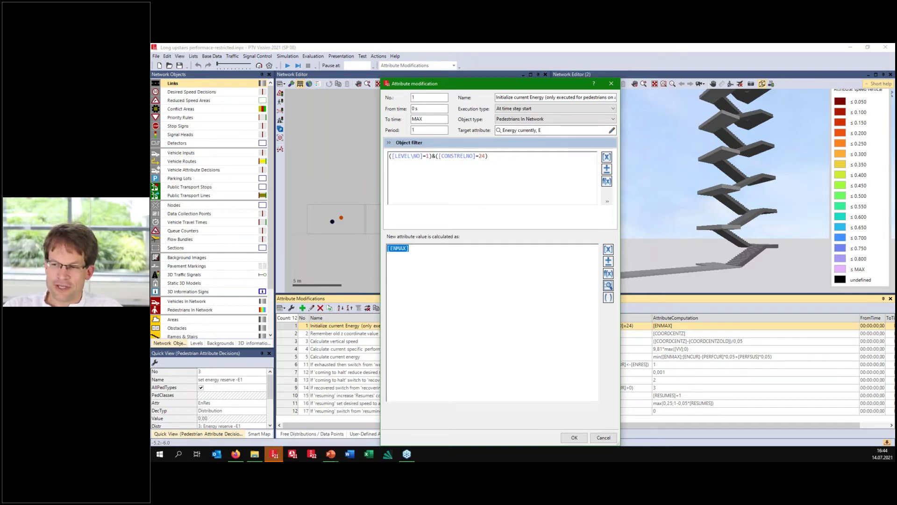
left_click(599, 438)
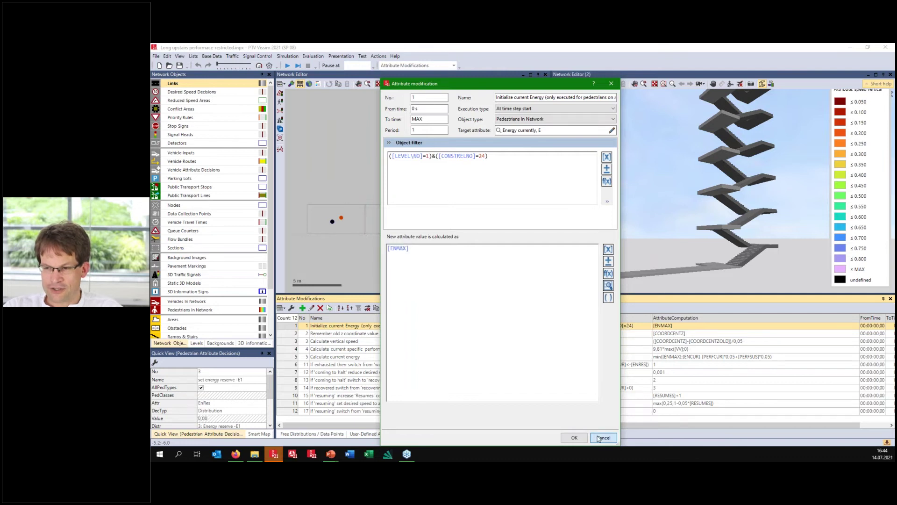
Review the attribute modifications that remember the old z coordinate and calculate vertical speed, examining the speed formula and closing it without changes
left_click(284, 334)
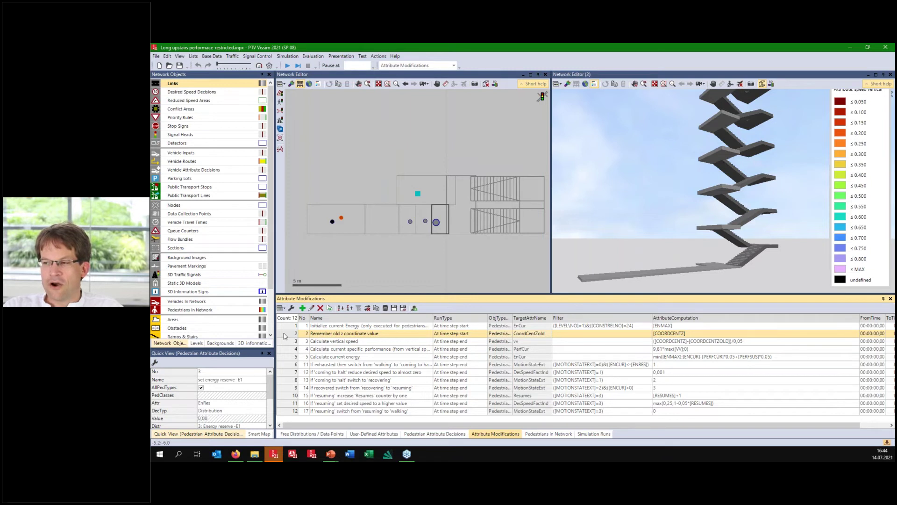
left_click(464, 335)
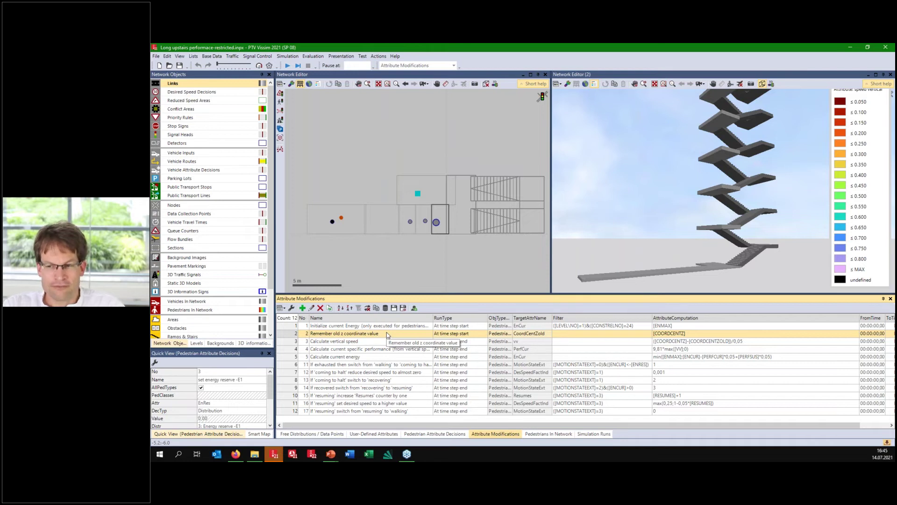
left_click(303, 340)
mouse_move(298, 318)
left_mouse_down()
mouse_move(368, 317)
mouse_move(287, 318)
left_mouse_up()
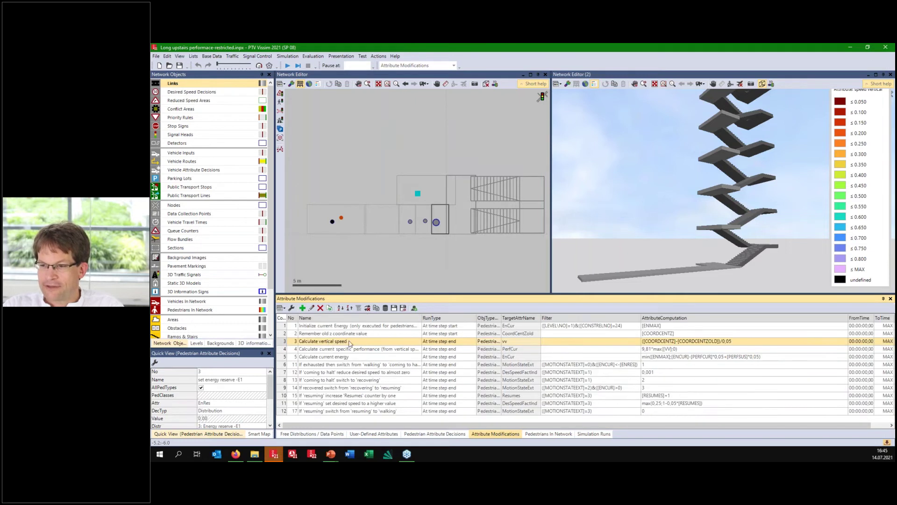
double_click(282, 341)
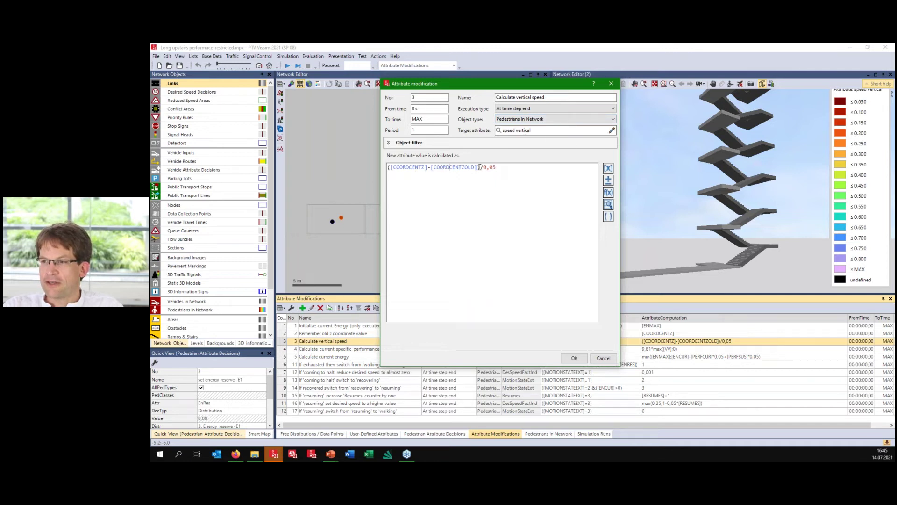
left_click_drag(497, 166, 388, 168)
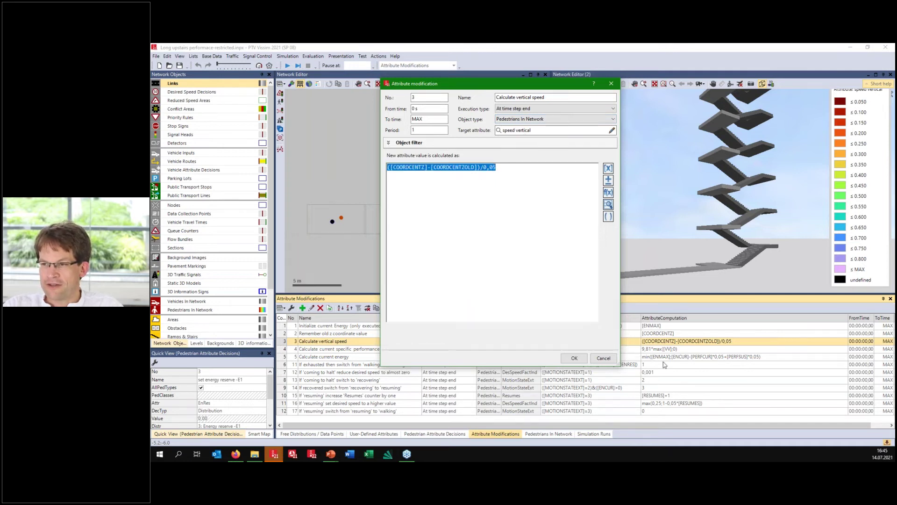
left_click(447, 167)
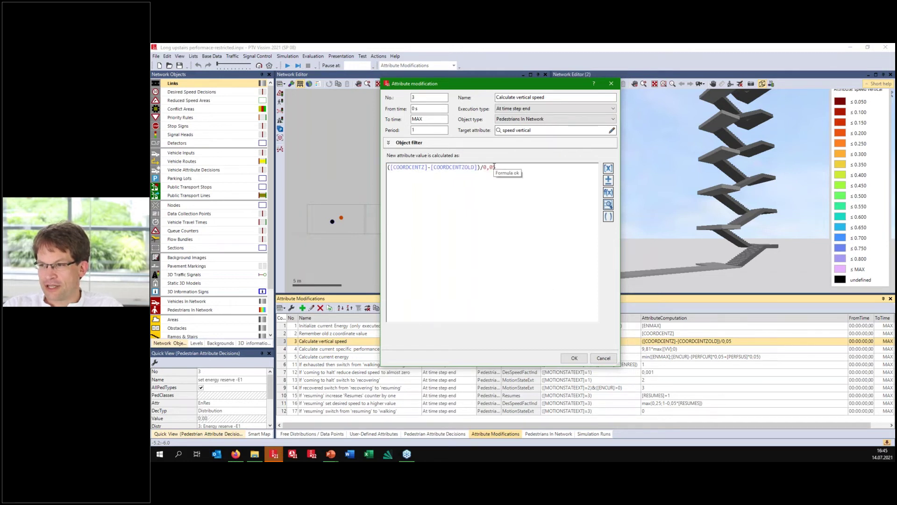
left_click(603, 358)
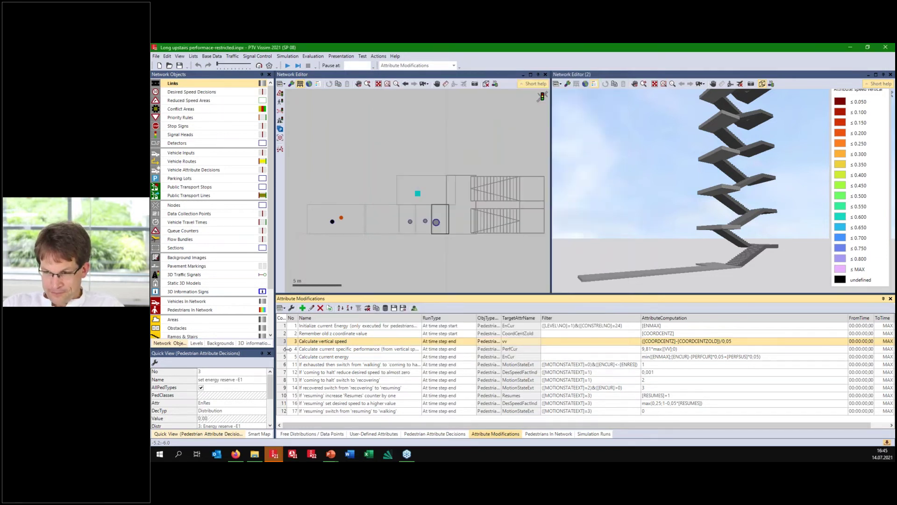
Examine the formula of the attribute modification for current specific performance, closing its definition without changes
left_click(284, 350)
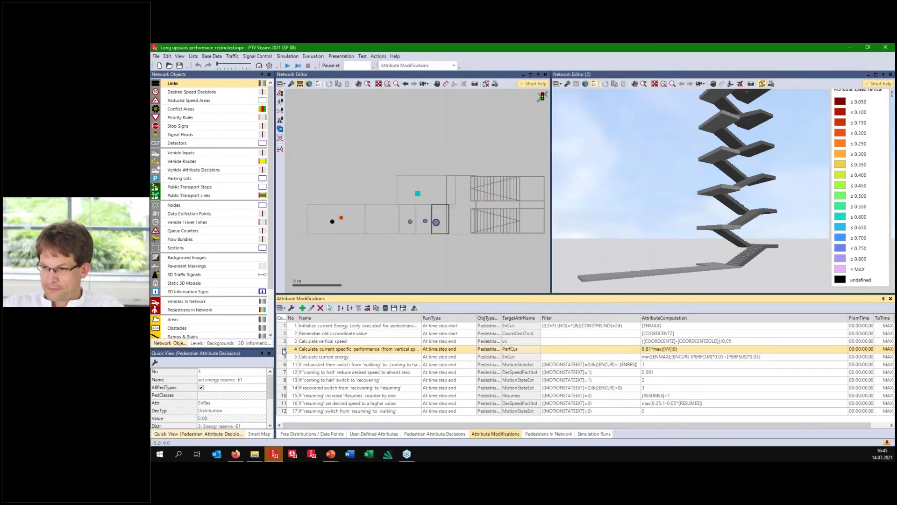
double_click(285, 350)
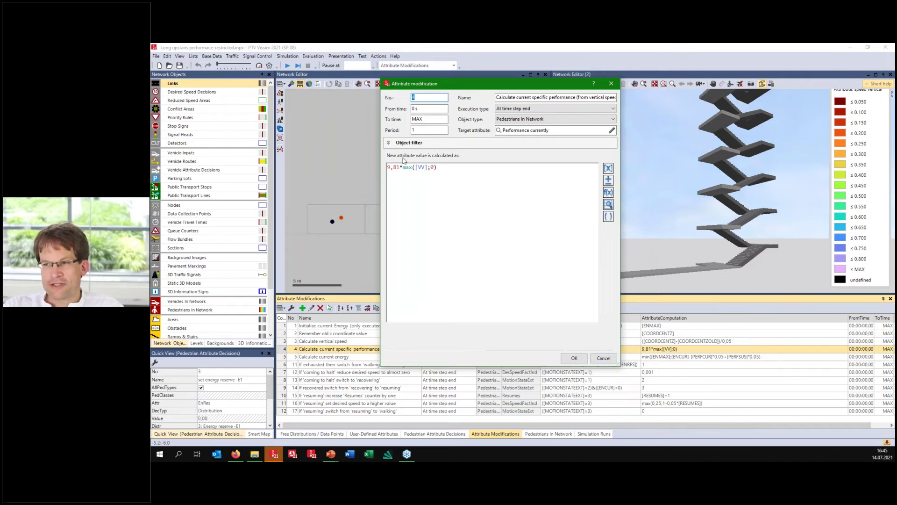
left_click_drag(403, 167, 387, 167)
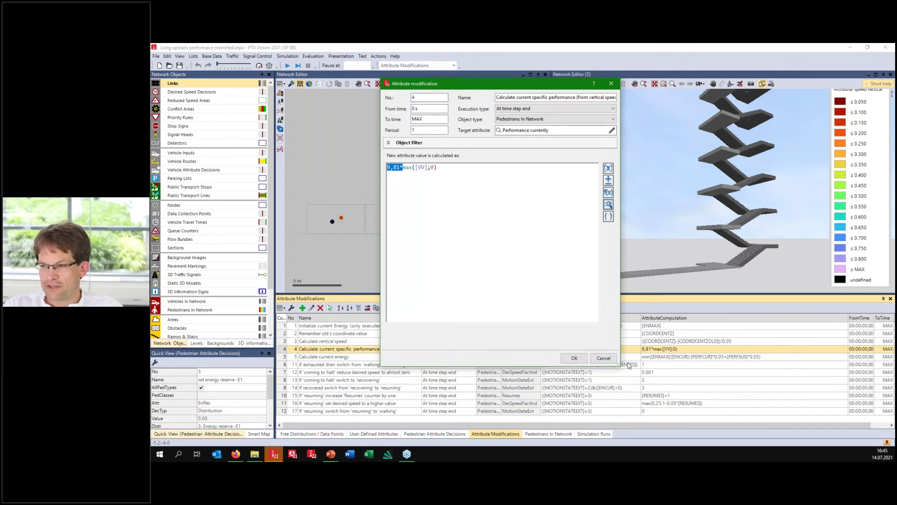
left_click(609, 358)
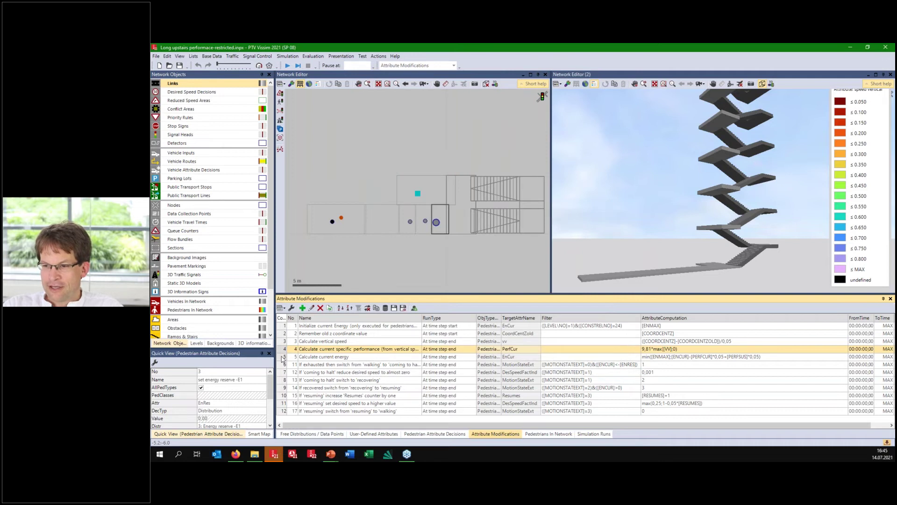
Examine the object filter of the "Calculate current energy" modification and the ENCUR, PERFCUR and PERFSUS terms in its formula
double_click(283, 356)
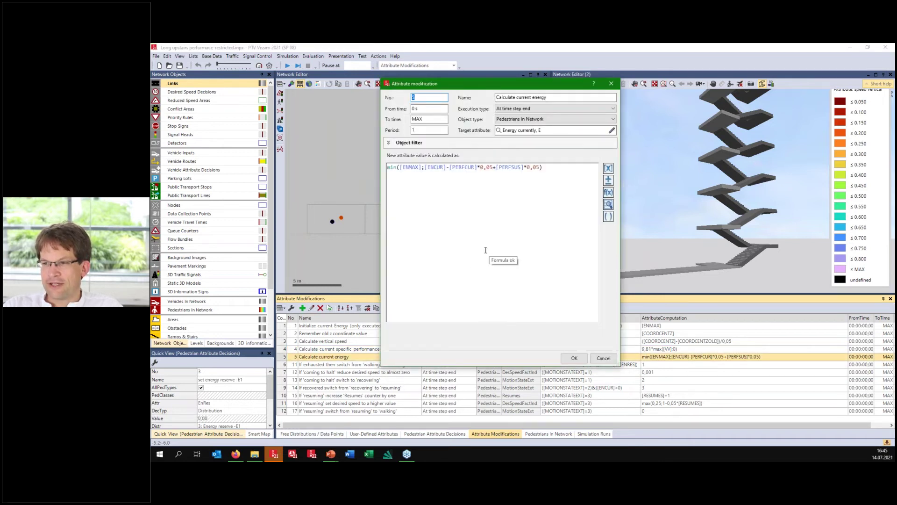
left_click(389, 142)
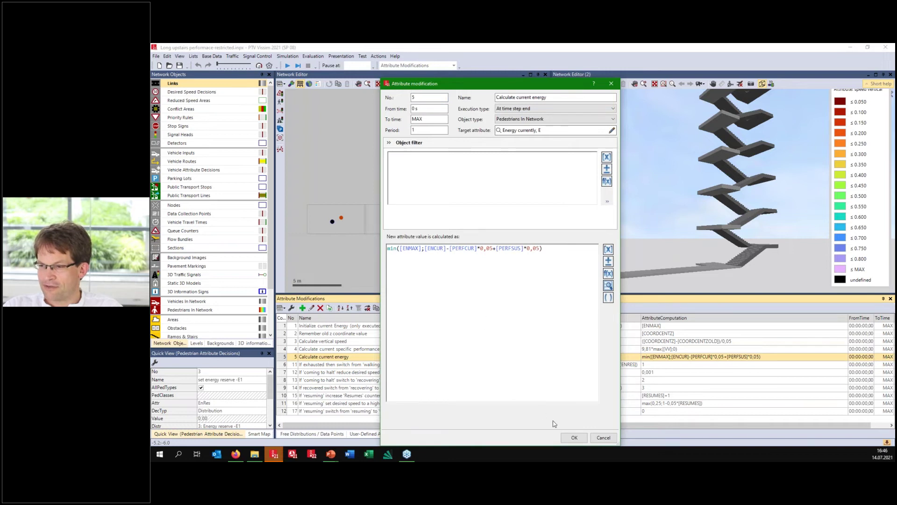
left_click(389, 143)
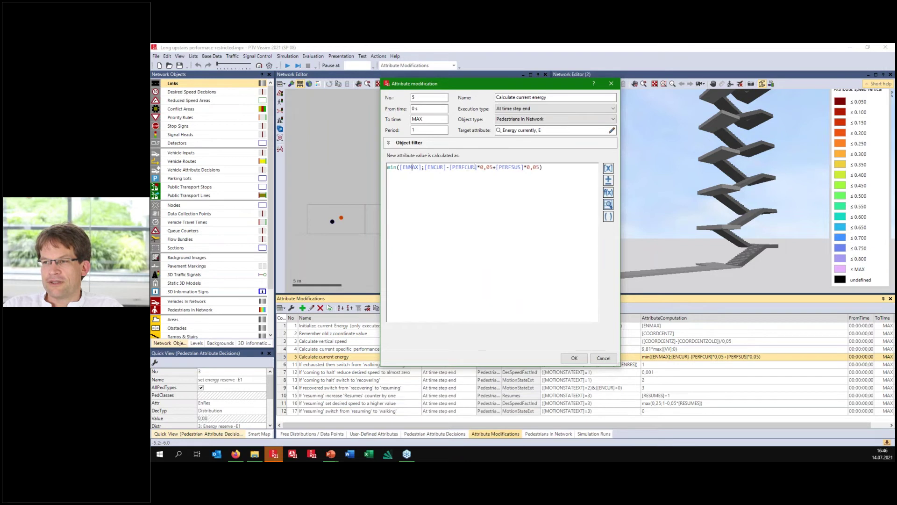
left_click_drag(427, 168, 475, 168)
left_click(463, 170)
left_click(463, 169)
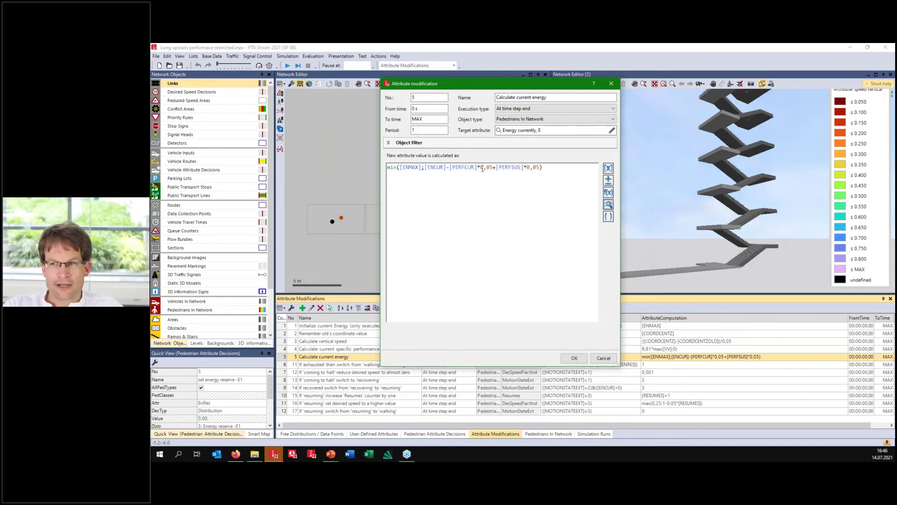
left_click_drag(476, 168, 494, 169)
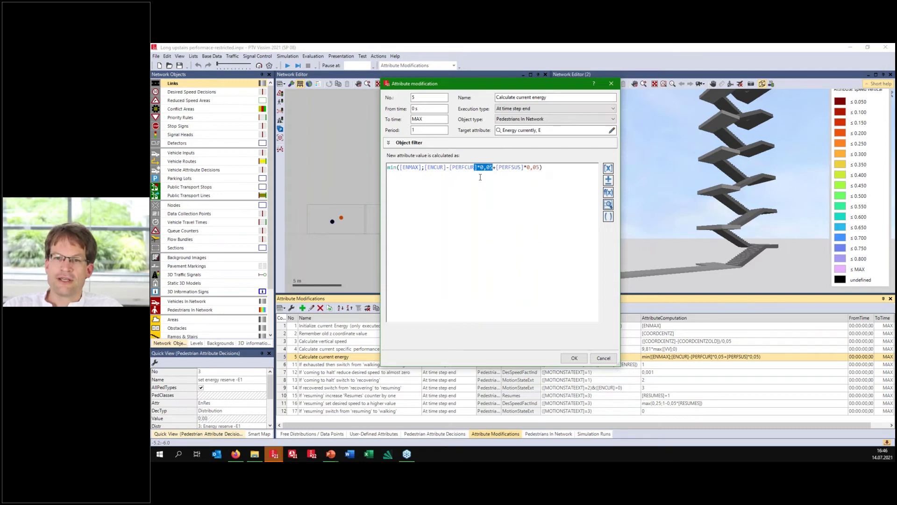
left_click(514, 169)
left_click_drag(493, 168, 521, 168)
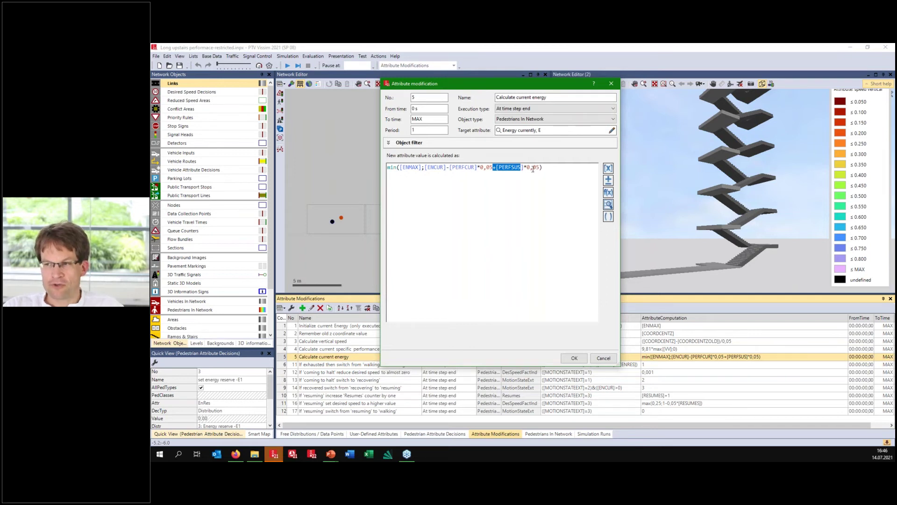
left_click_drag(540, 169, 523, 180)
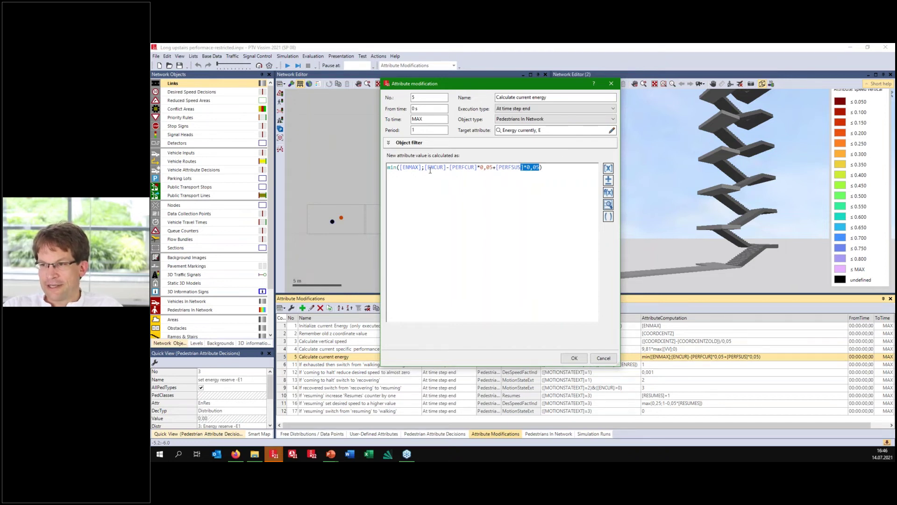
Examine the ENMAX limit and the min function in the current energy formula, closing the definition without changes
left_click_drag(427, 167, 403, 167)
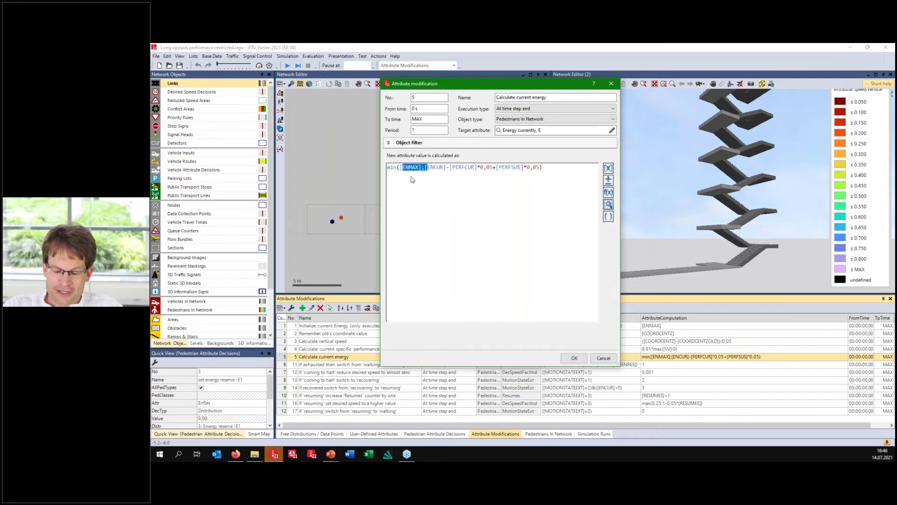
left_click(398, 168)
left_click_drag(399, 168, 389, 169)
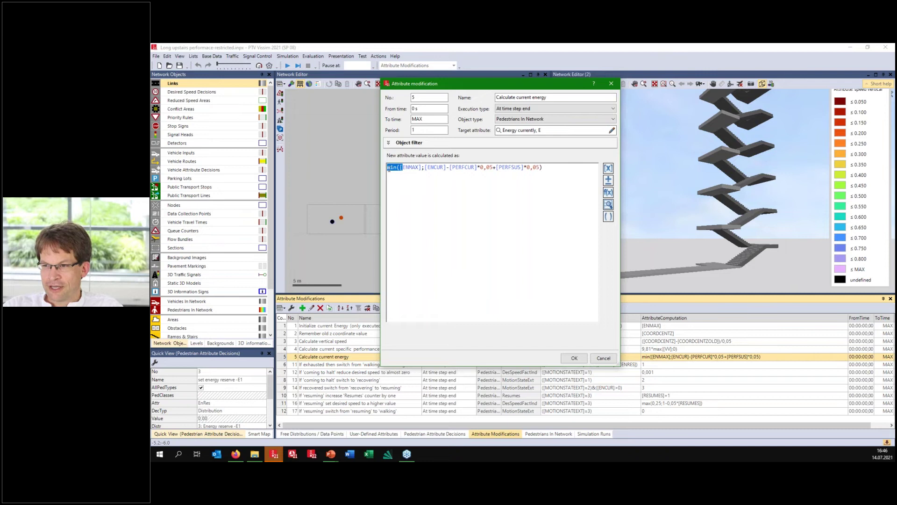
left_click(603, 359)
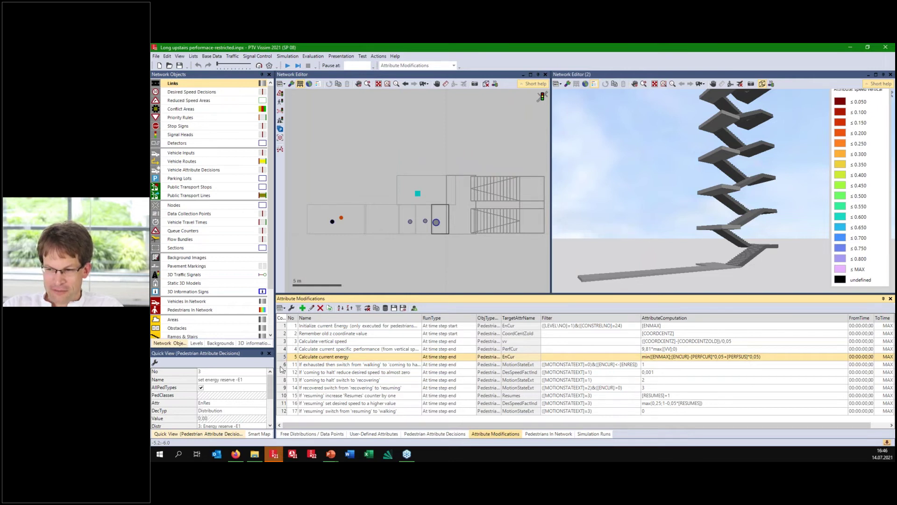
Examine the MOTIONSTATEEXT and ENCUR conditions in the object filter switching exhausted pedestrians from 'walking' to 'coming to halt', closing the definition without changes
left_click(283, 365)
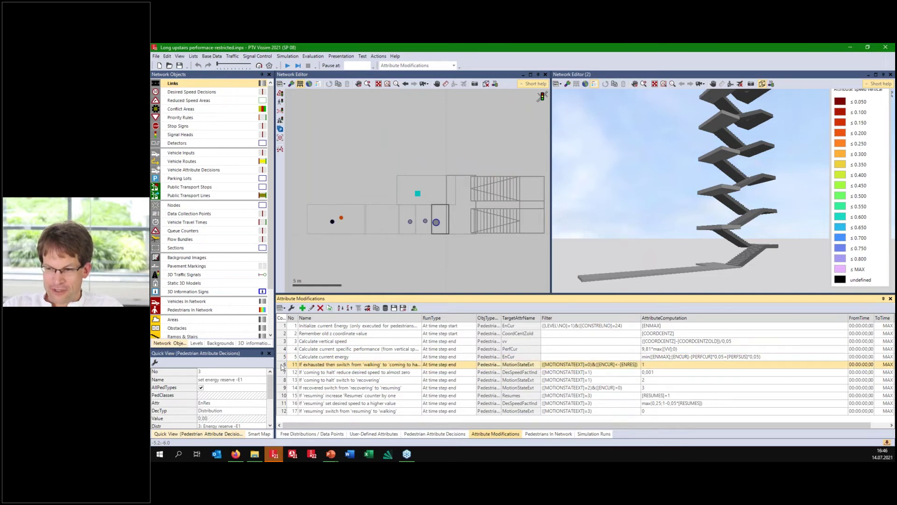
left_click(572, 365)
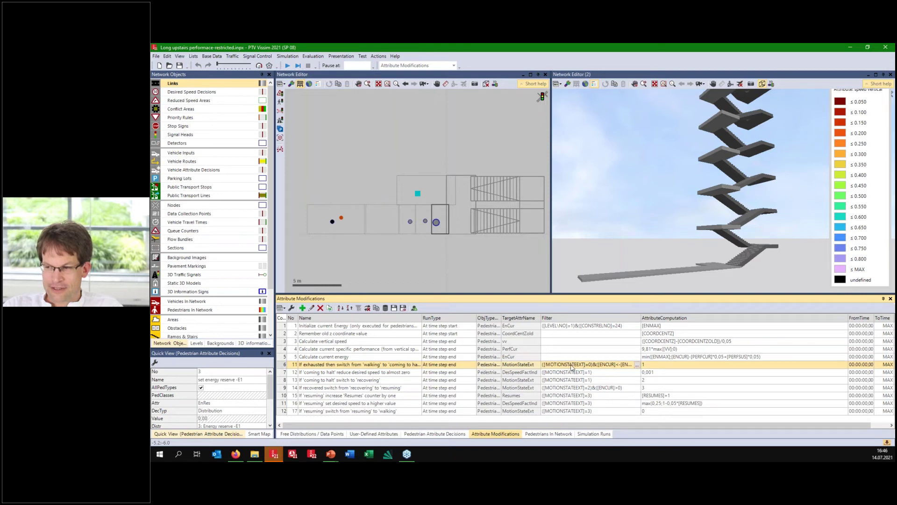
left_click(569, 373)
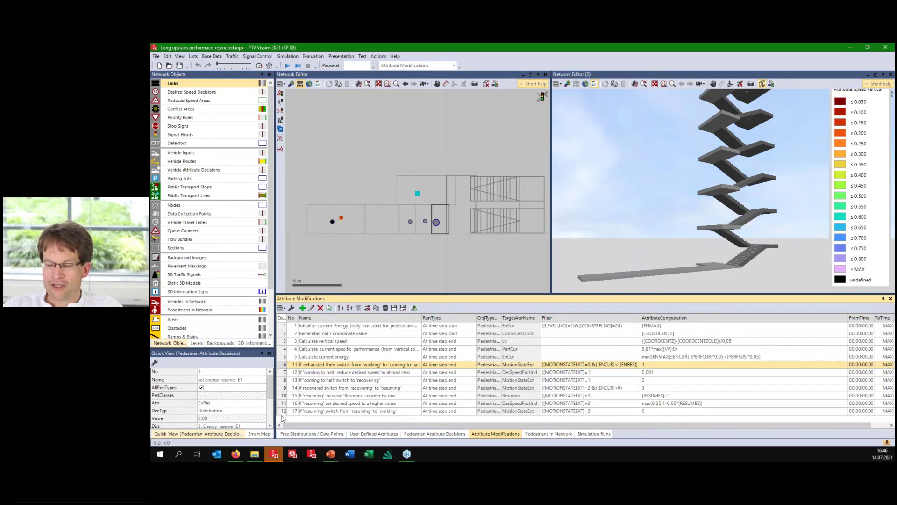
double_click(284, 366)
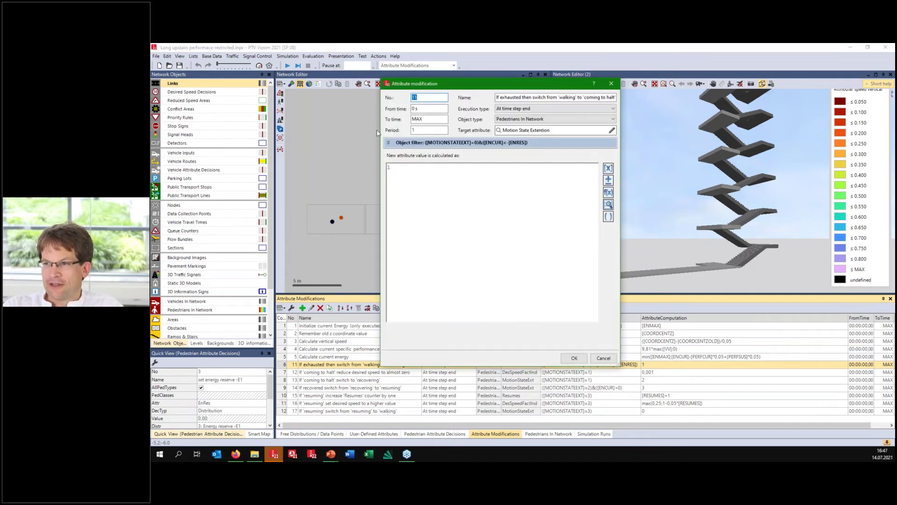
left_click(389, 142)
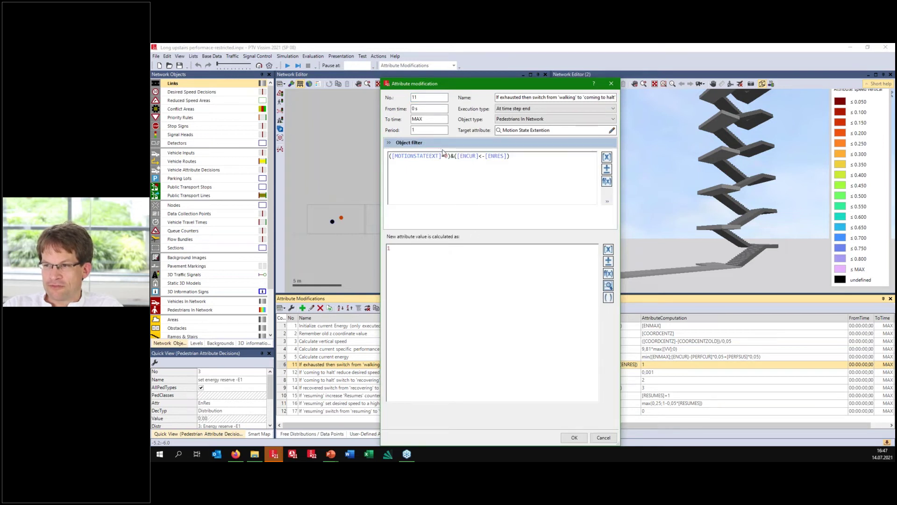
left_click_drag(448, 157, 395, 156)
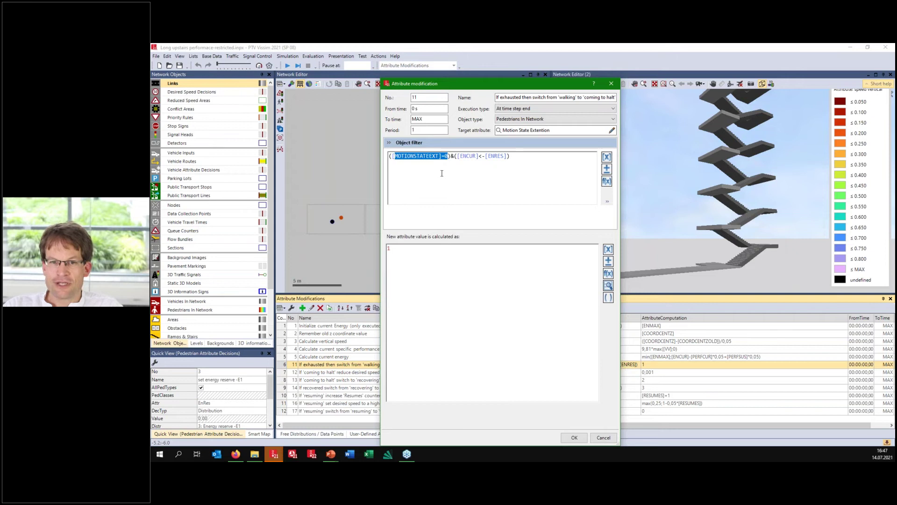
left_click(448, 156)
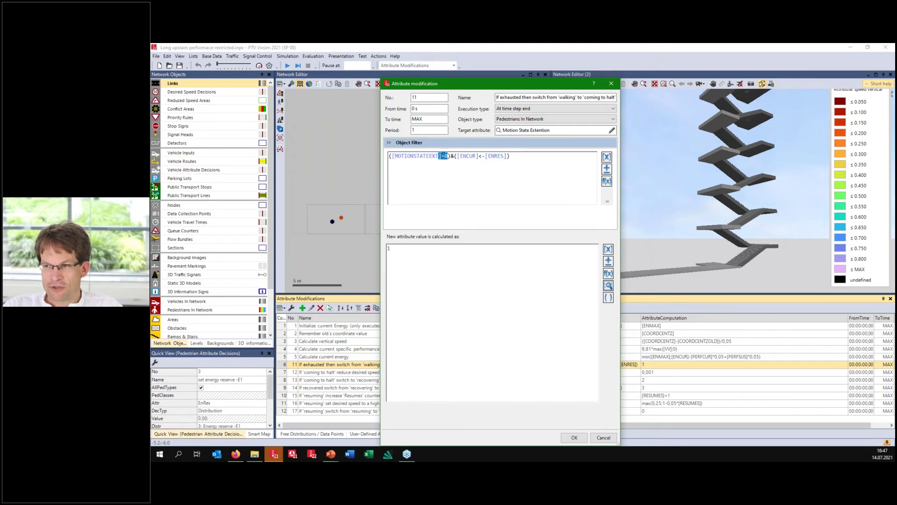
left_click_drag(457, 156, 471, 158)
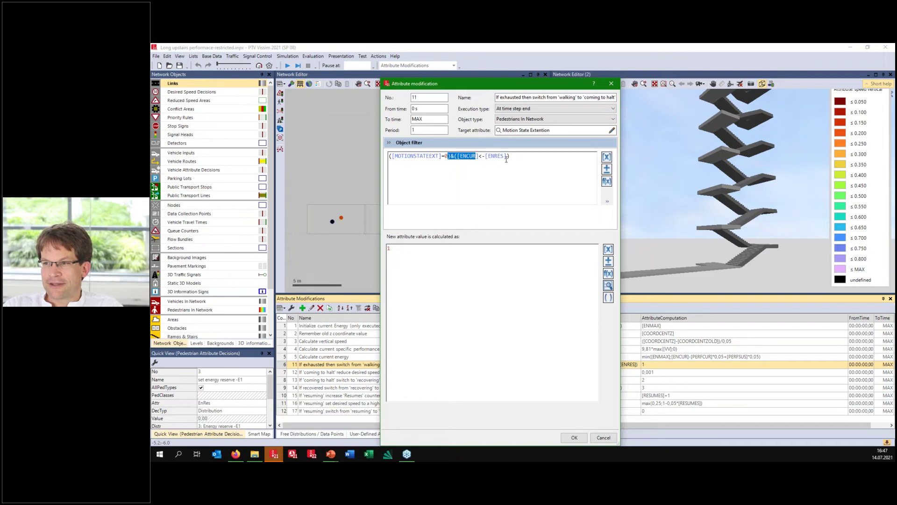
left_click_drag(481, 157, 489, 158)
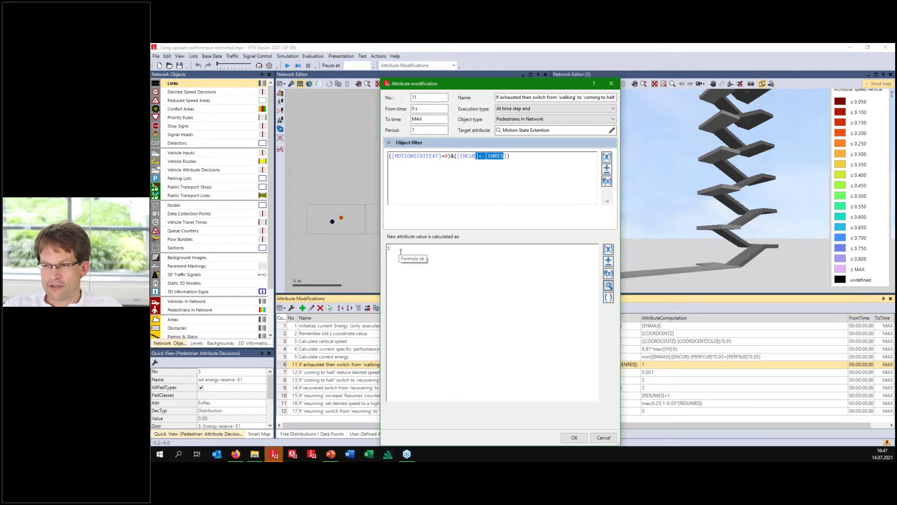
left_click(603, 438)
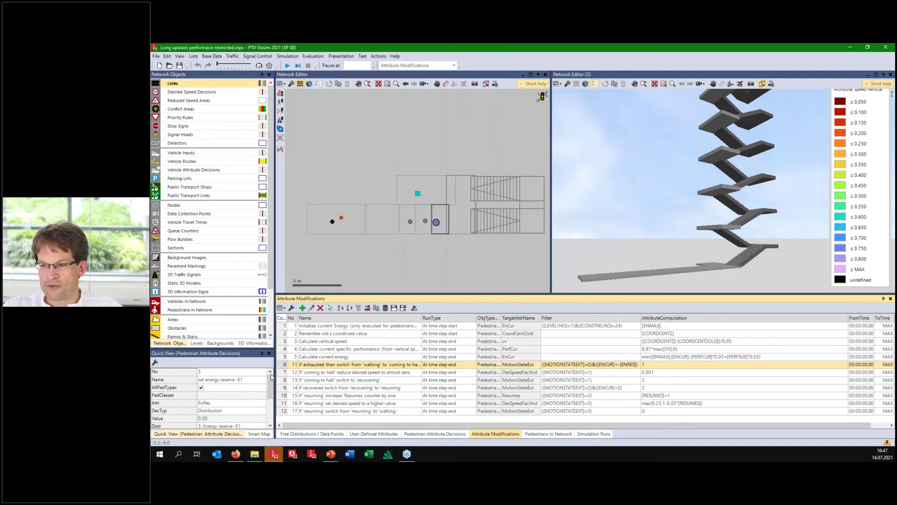
Examine the target attribute and formula of the modification reducing desired speed when 'coming to halt', closing the definition without changes
left_click(281, 372)
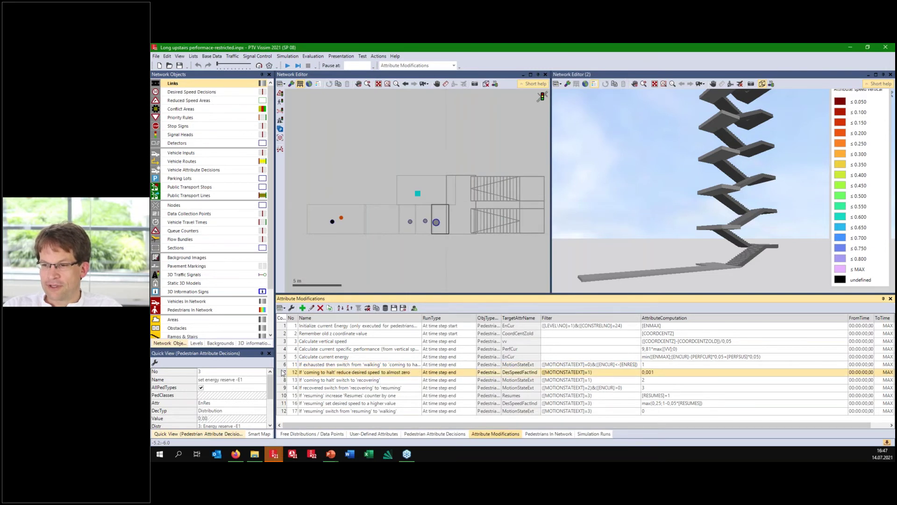
double_click(282, 372)
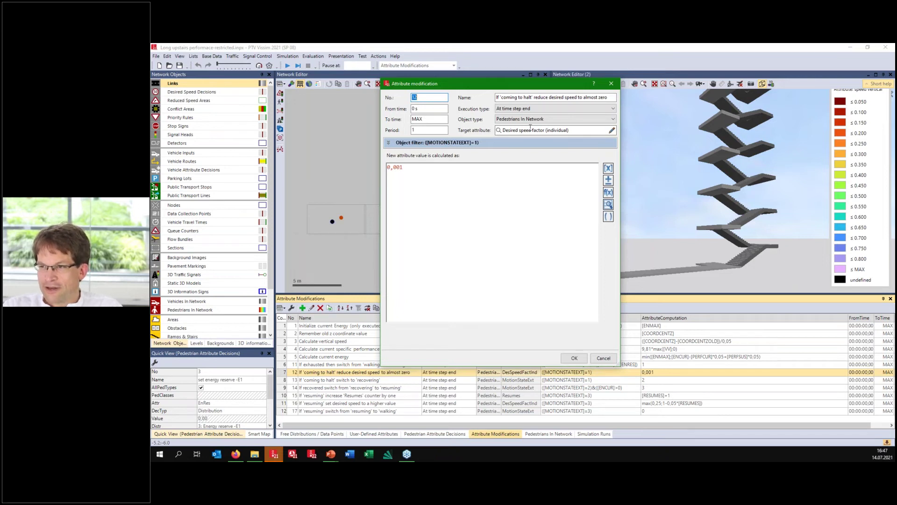
left_click(411, 178)
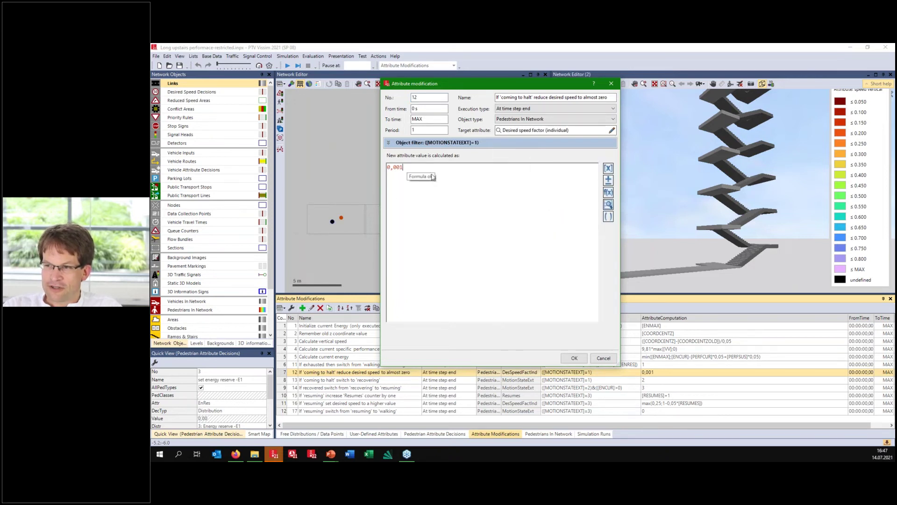
left_click(603, 358)
Examine the modification switching the motion state from 'coming to halt' to 'recovering', closing its definition without changes
left_click(285, 381)
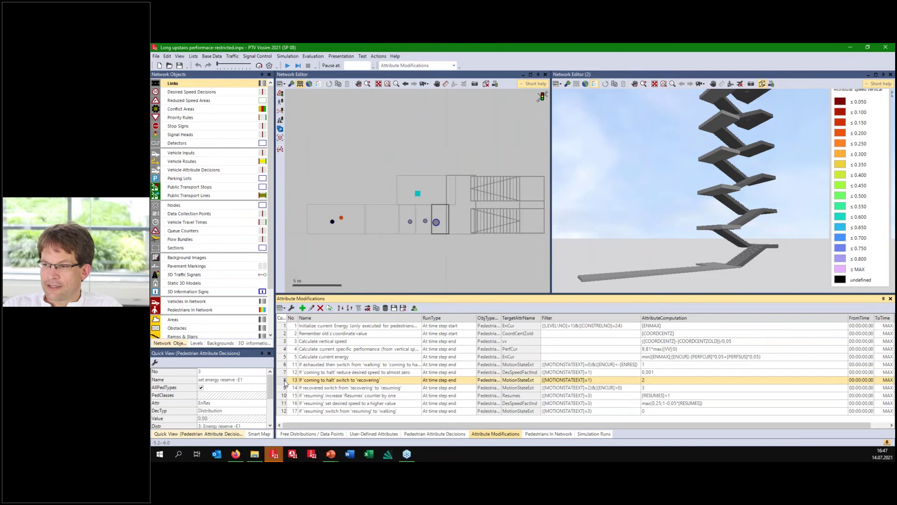
double_click(285, 381)
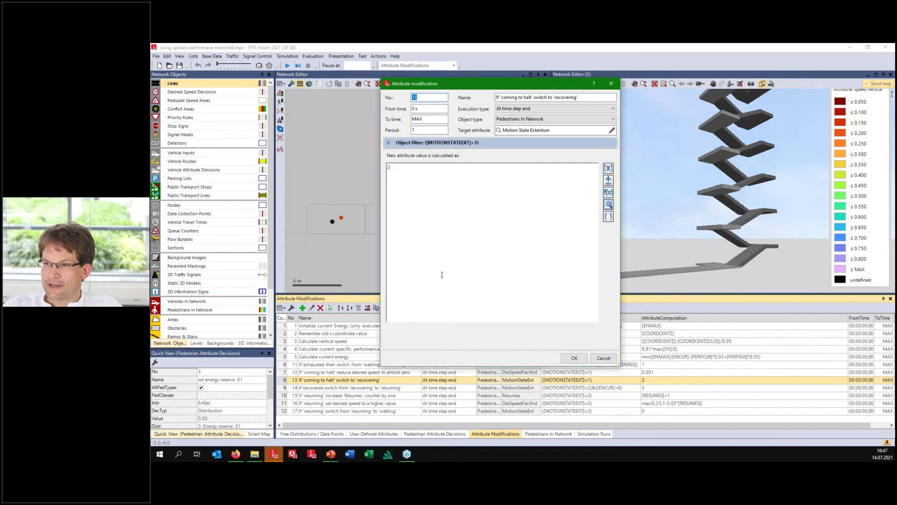
left_click(432, 178)
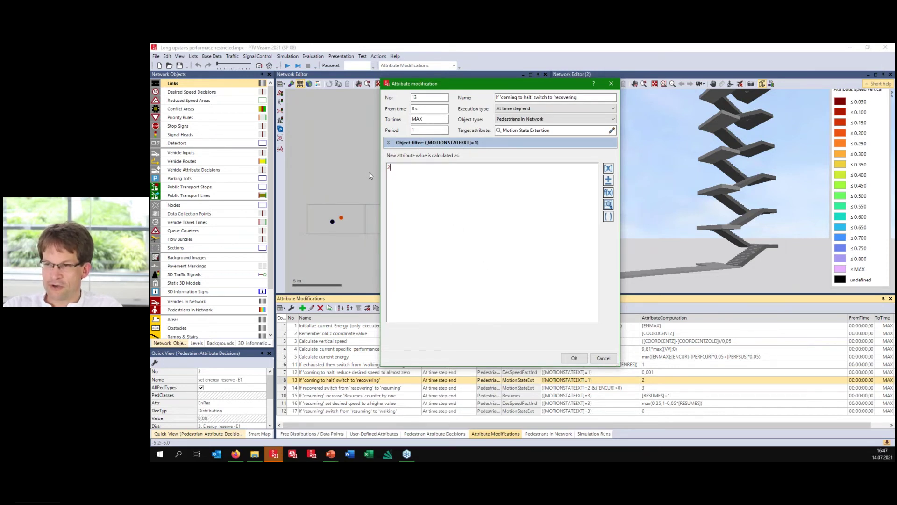
left_click(603, 358)
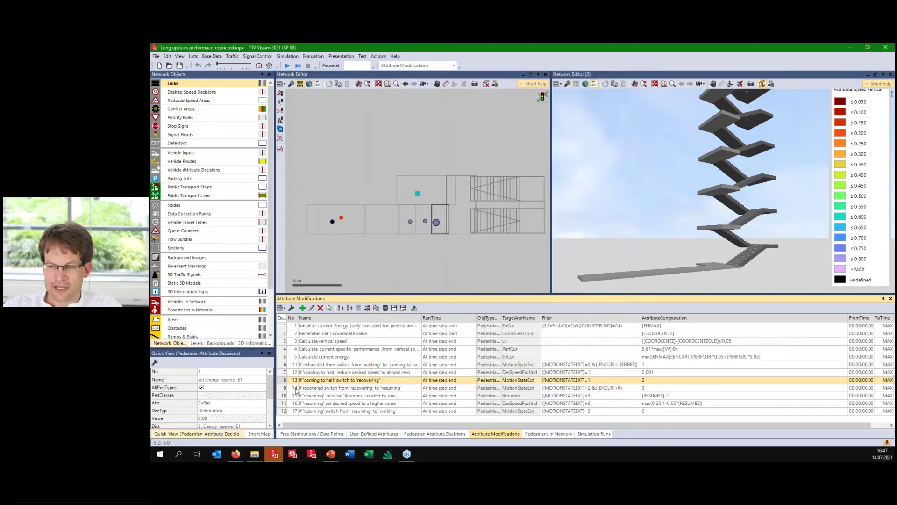
Examine the object filter and new value of the modification switching from 'recovering' to 'resuming', closing its definition without changes
left_click(282, 390)
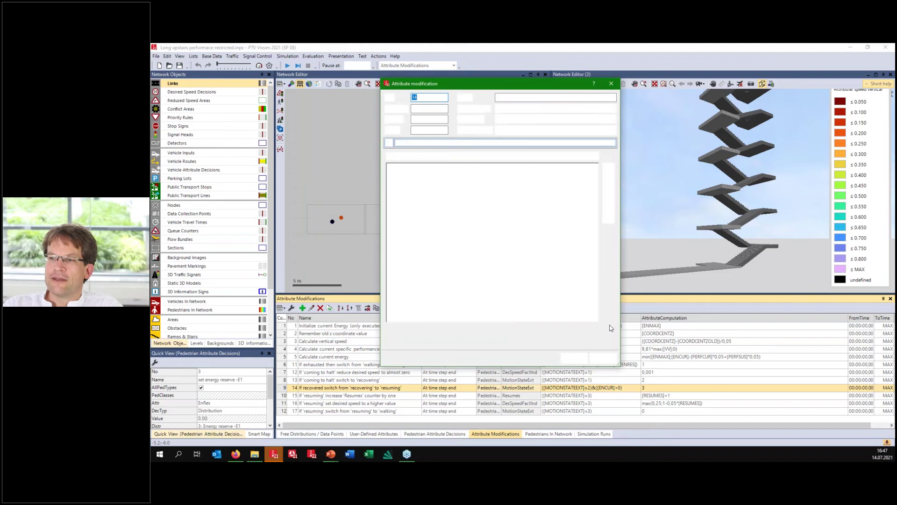
left_click(388, 143)
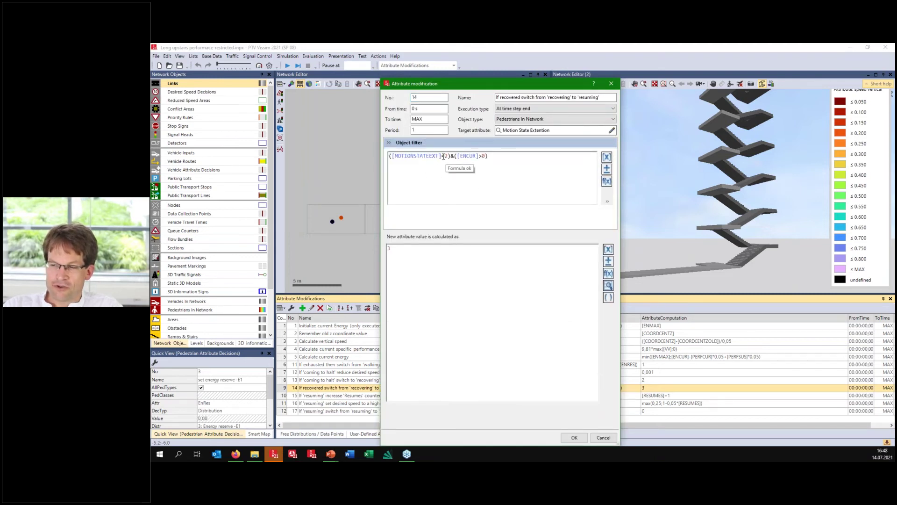
left_click_drag(440, 156, 448, 160)
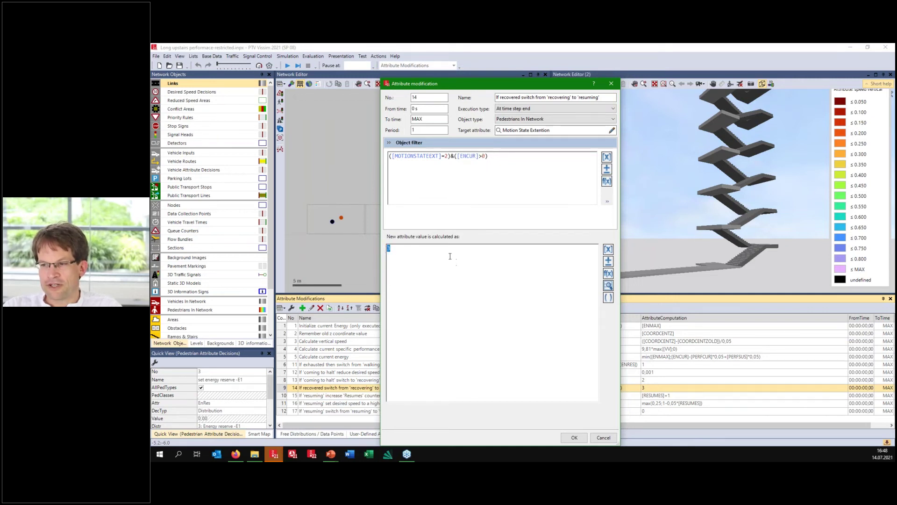
left_click(604, 438)
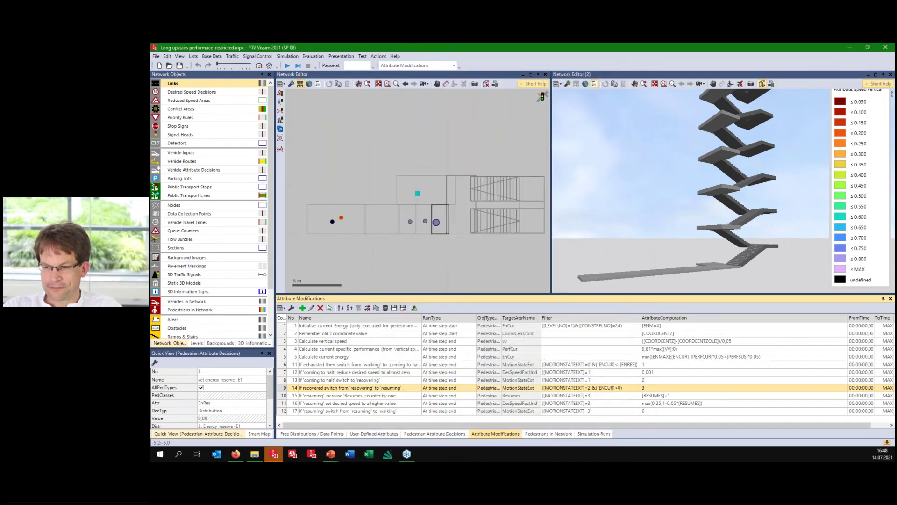
Examine the formula that increases the 'Resumes' counter for resuming pedestrians, closing the definition without changes
left_click(283, 396)
double_click(283, 397)
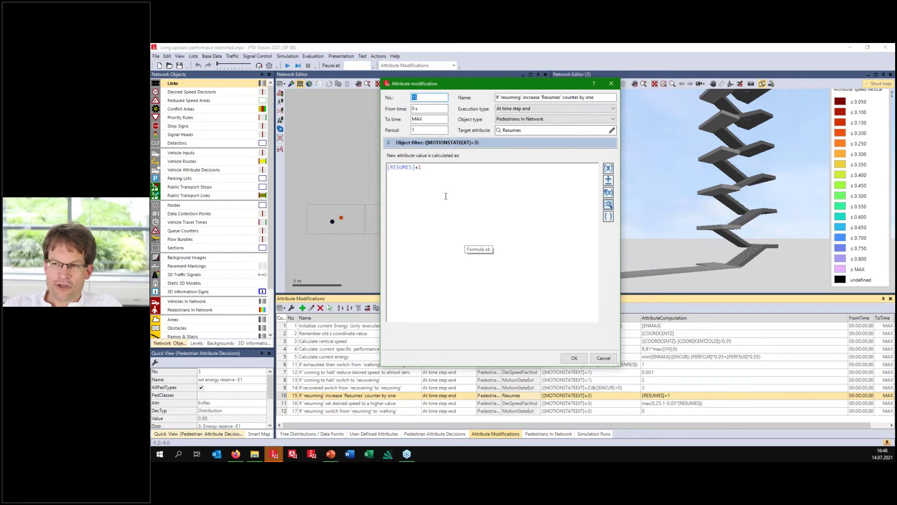
left_click_drag(425, 167, 378, 170)
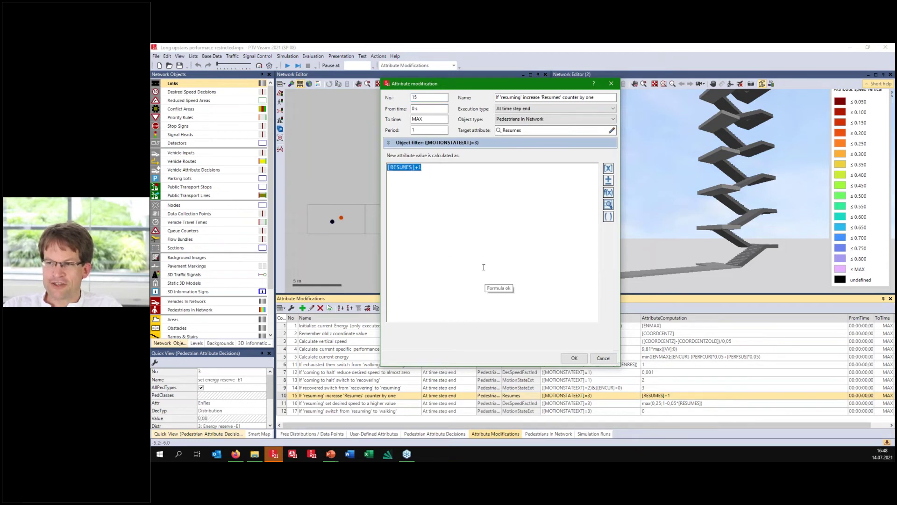
left_click(604, 358)
Examine the max formula that sets a higher desired speed for resuming pedestrians, closing the definition without changes
left_click(284, 404)
double_click(282, 402)
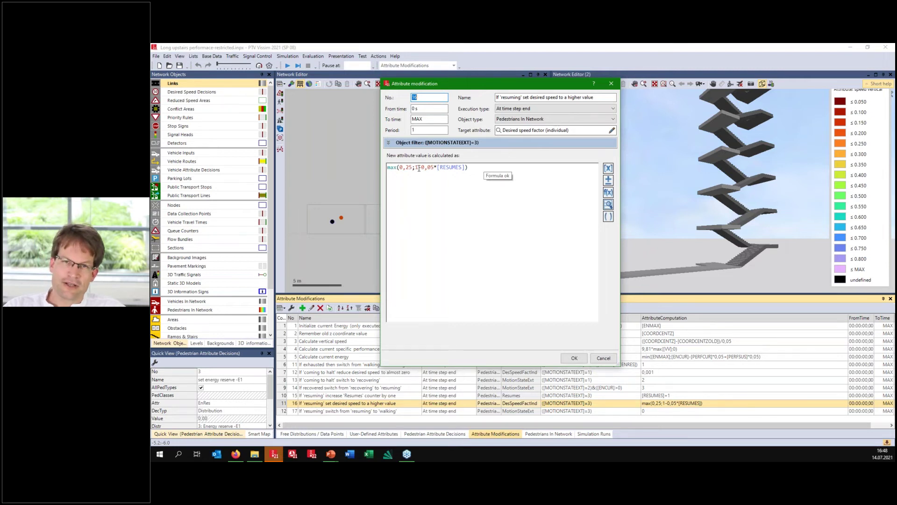
left_click_drag(418, 168, 426, 168)
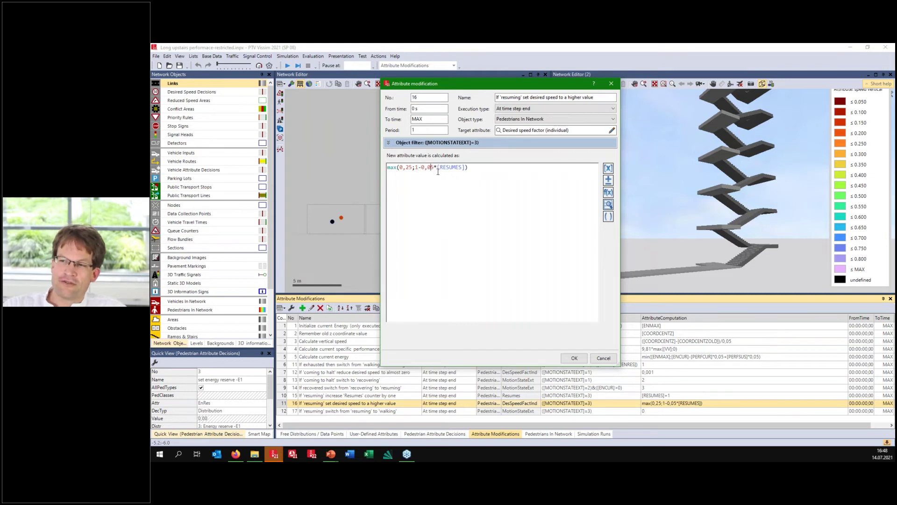
left_click(604, 358)
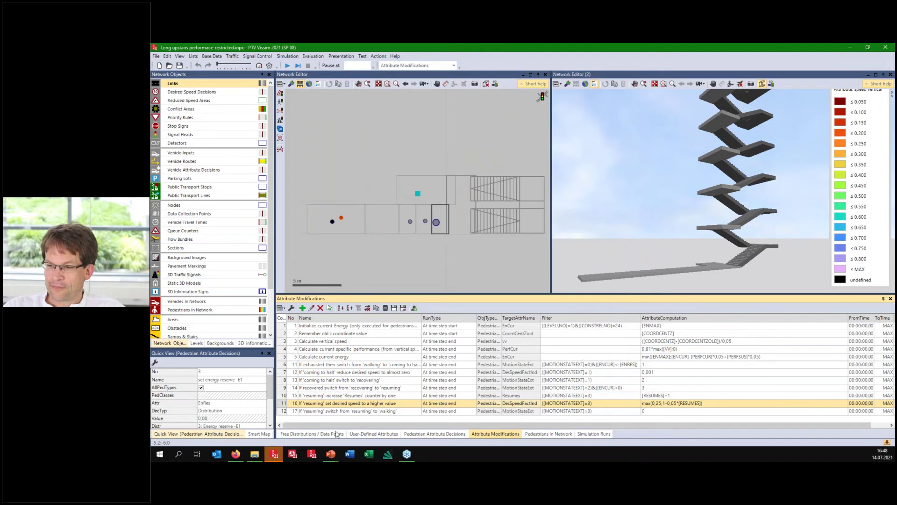
Examine the modification switching the motion state from 'resuming' to 'walking', closing its definition without changes
left_click(284, 411)
double_click(286, 411)
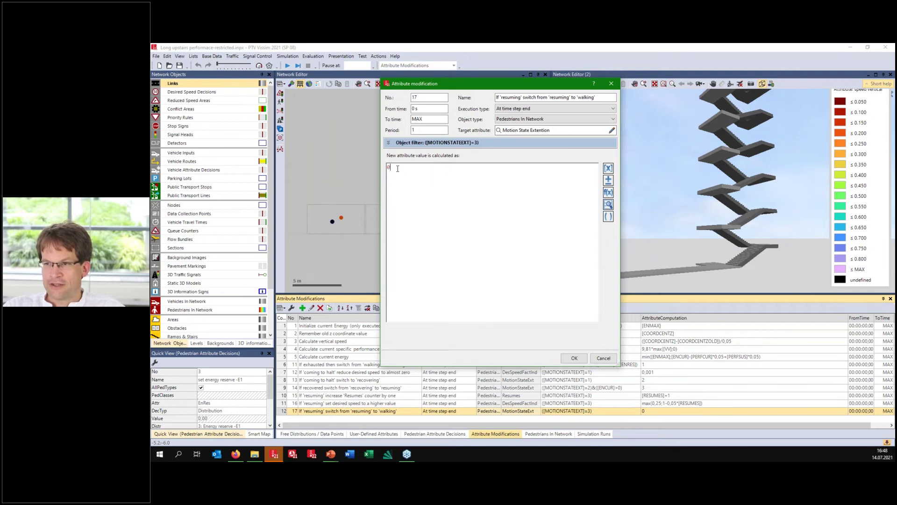
left_click(604, 357)
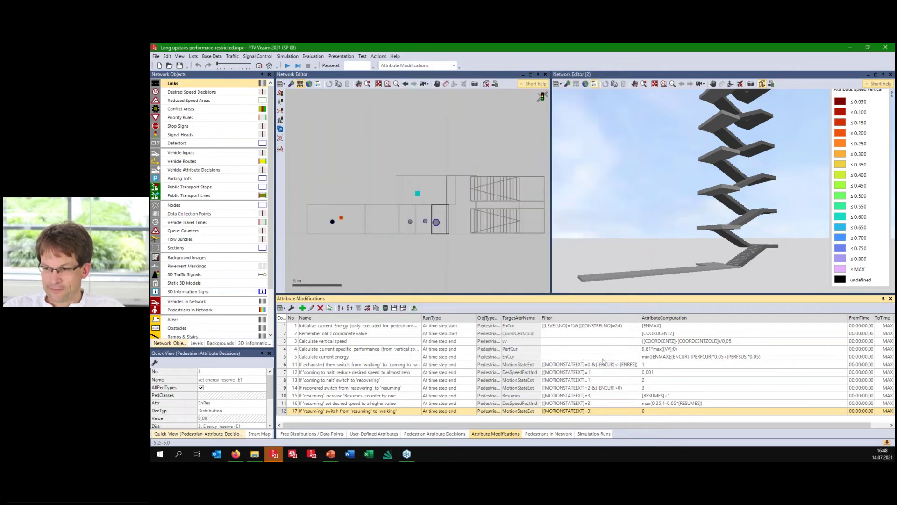
Start the staircase simulation and enlarge both network editors by shrinking the list area, with the Simulation Runs list in front
left_click(287, 66)
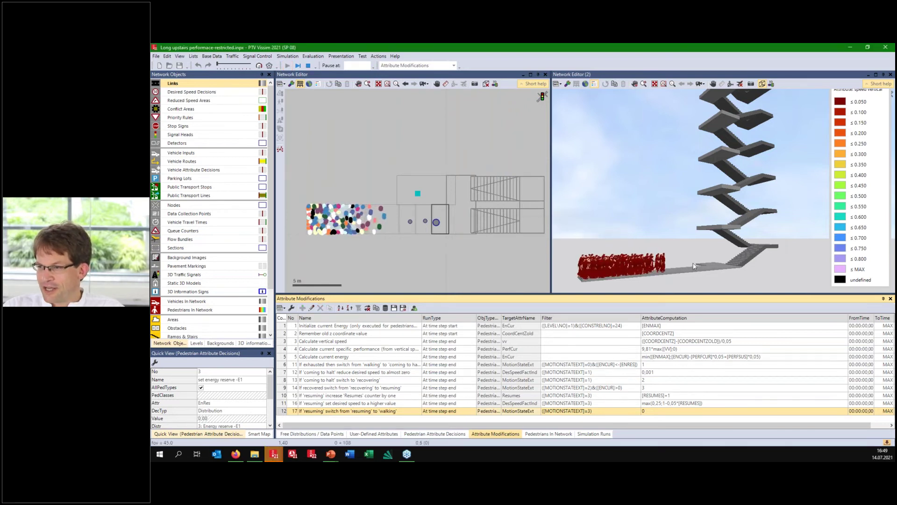
left_click(711, 269)
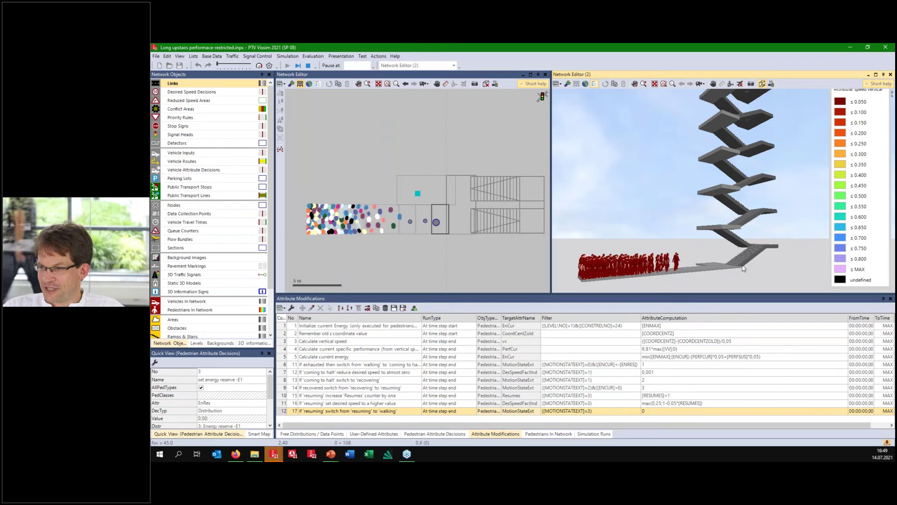
scroll(744, 268, "up", 2)
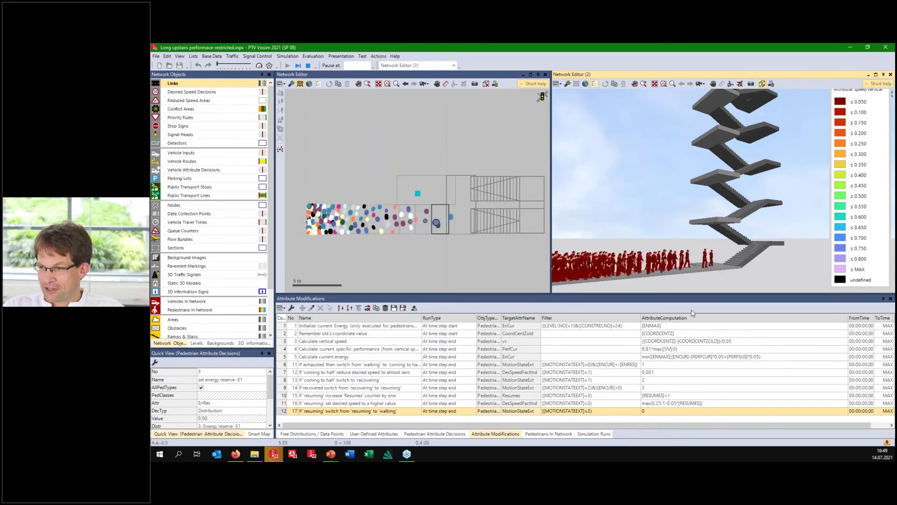
left_click(602, 435)
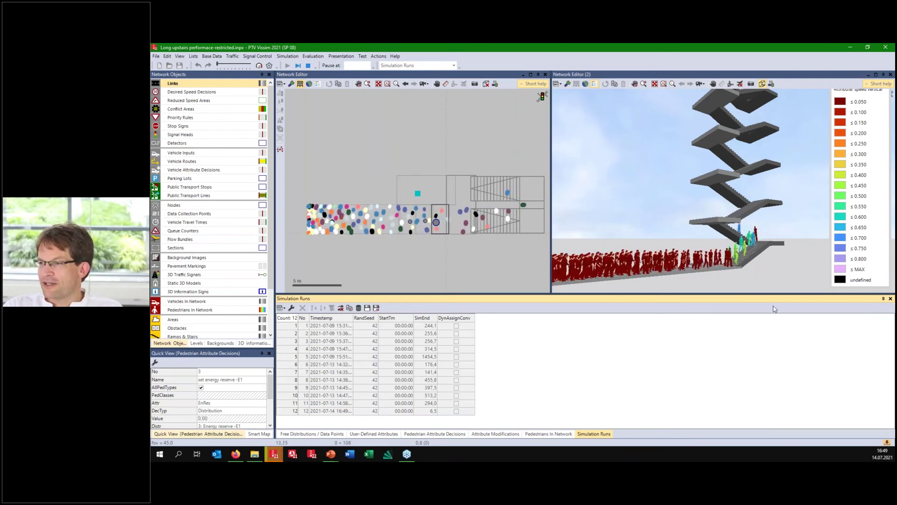
left_click_drag(775, 308, 775, 398)
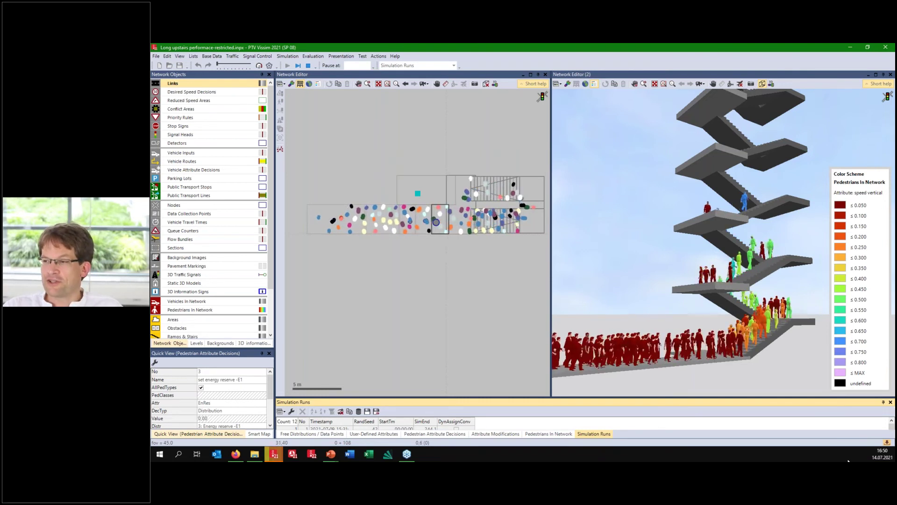
Apply the "Energy relative" layout to the 3D network editor to colour pedestrians by relative energy
left_click(560, 87)
left_click(559, 85)
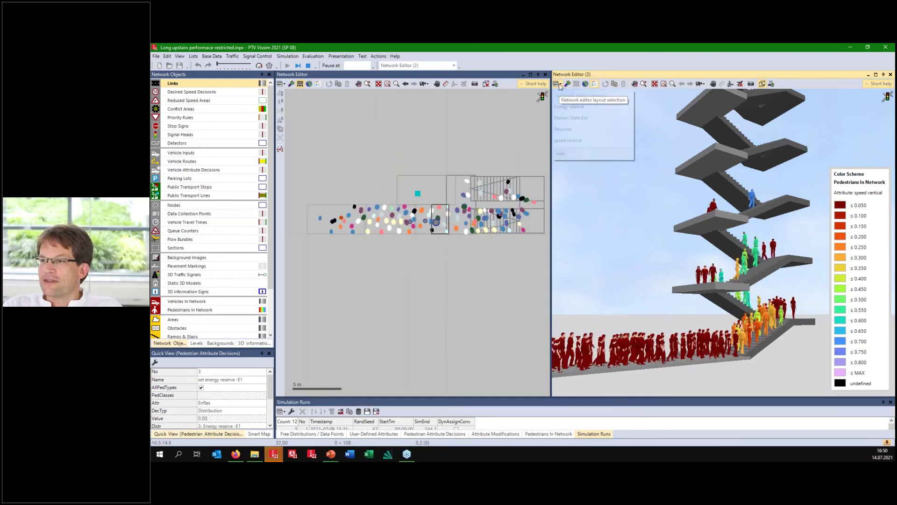
left_click(569, 107)
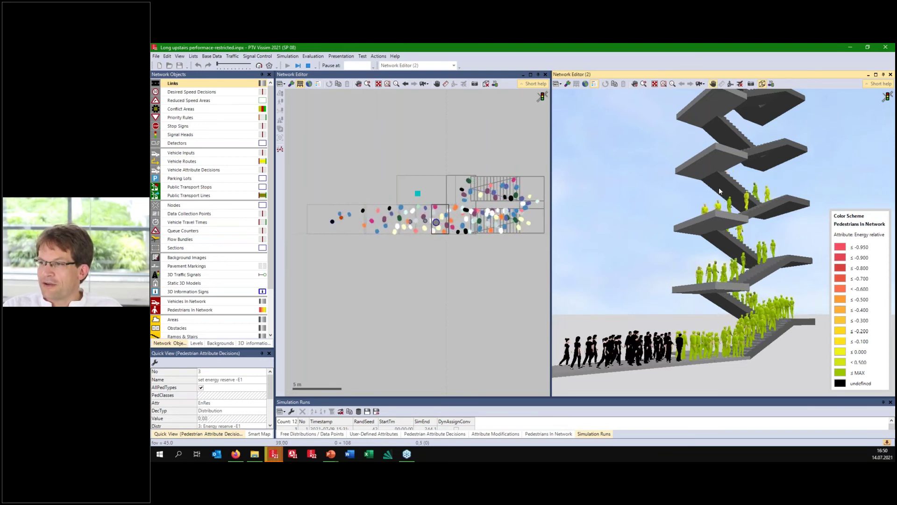
Follow the energy-coloured pedestrians up the staircase in 3D, toggling maximum simulation speed to advance the run
left_click_drag(722, 201, 743, 393)
left_click_drag(736, 240, 745, 329)
left_click_drag(746, 334, 715, 232)
left_click(259, 65)
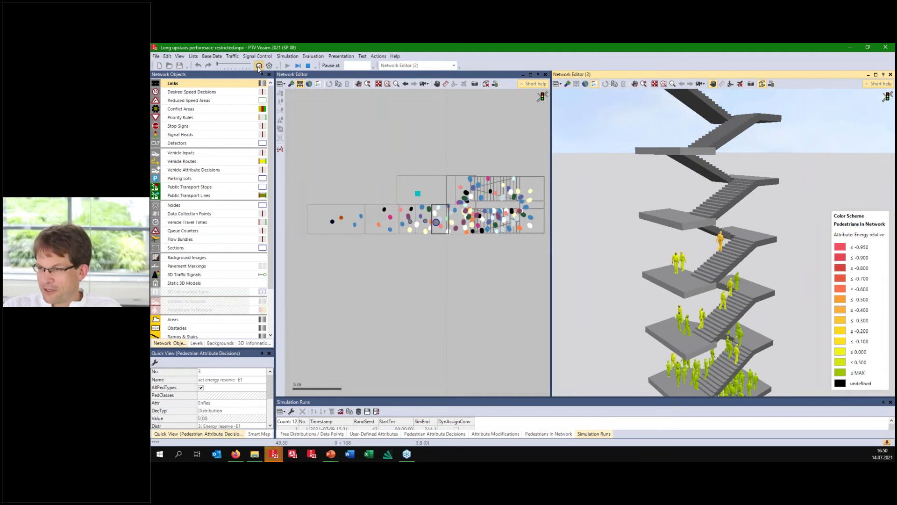
left_click_drag(719, 256, 694, 249)
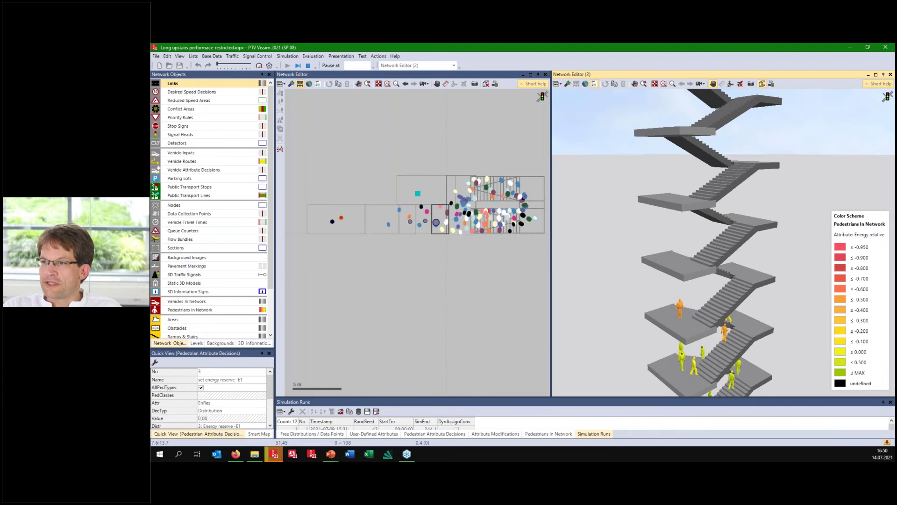
Apply the "Motion State Ext" layout to the 3D network editor and briefly run the simulation at maximum speed
left_click(556, 84)
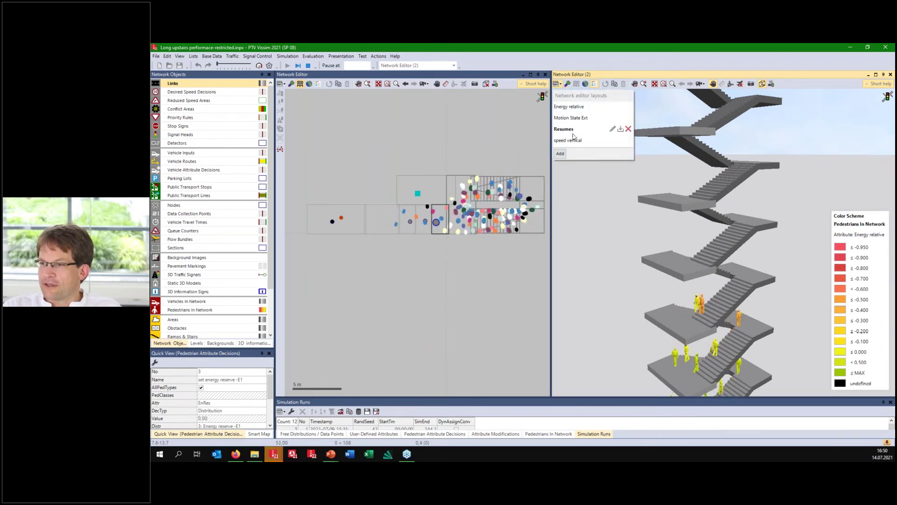
left_click(572, 118)
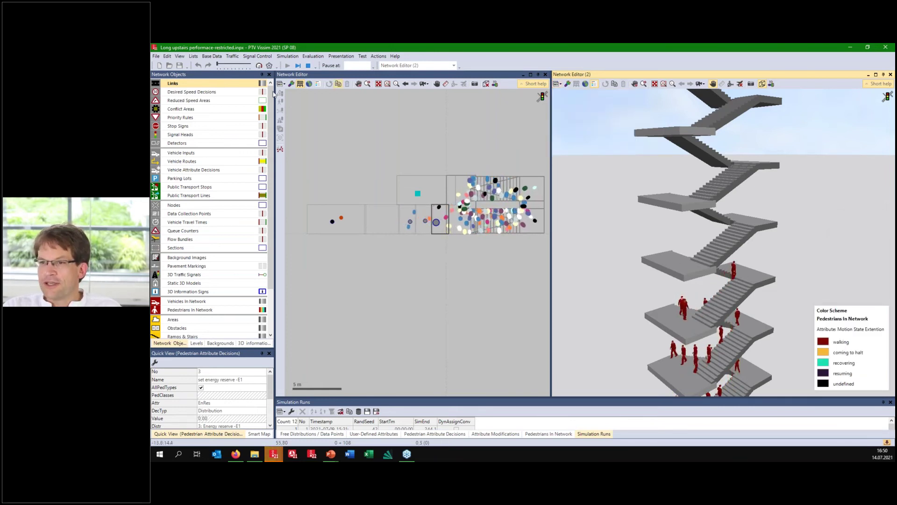
left_click(259, 66)
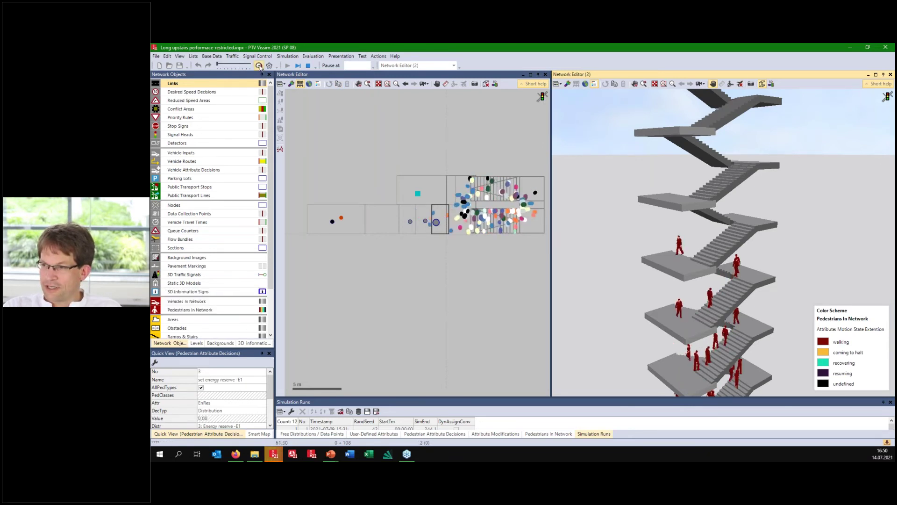
left_click(260, 66)
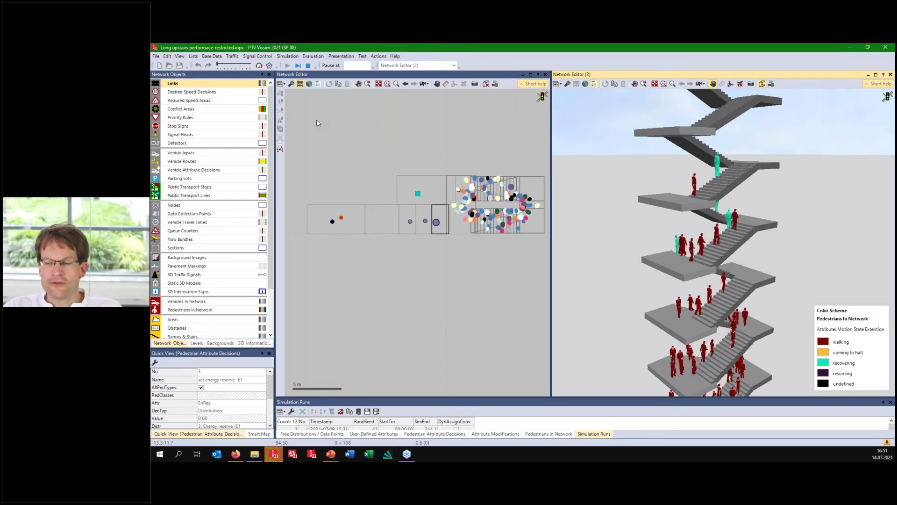
Stop the staircase simulation, ignore its warnings and minimise the program window to return to the presentation
left_click(307, 66)
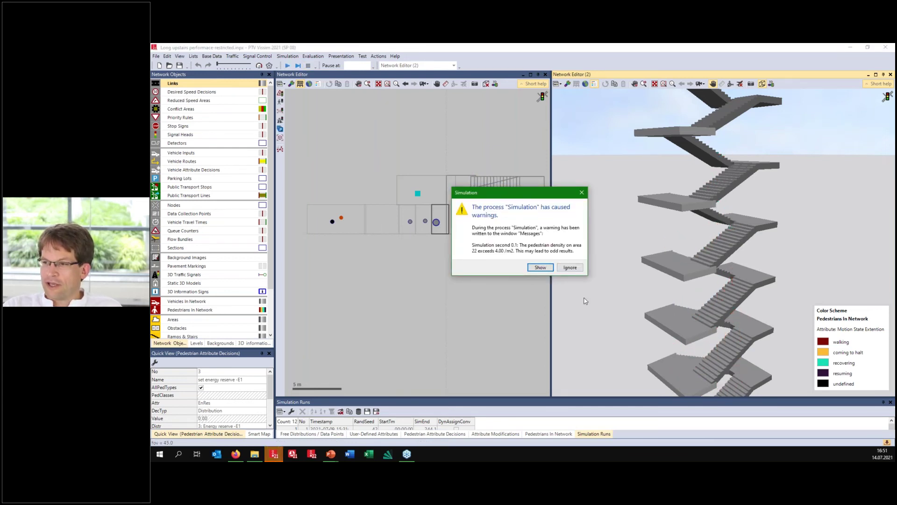
left_click(571, 269)
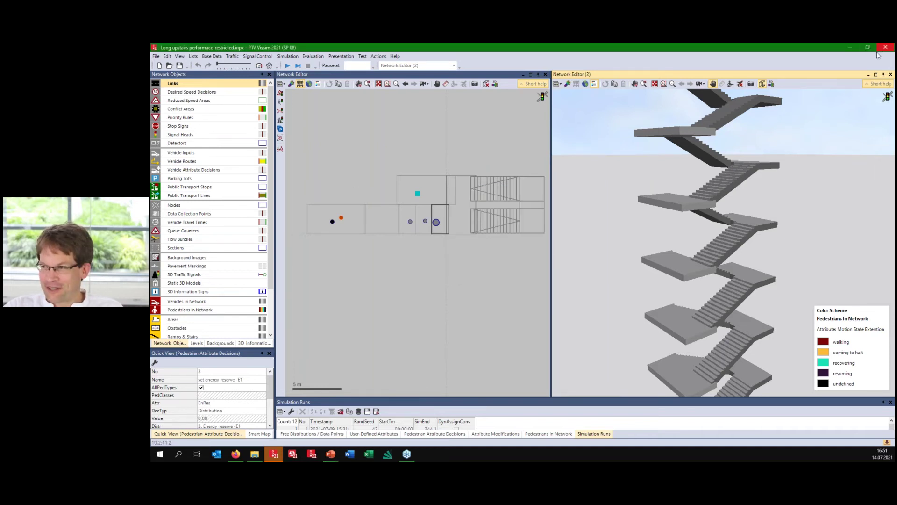
left_click(851, 48)
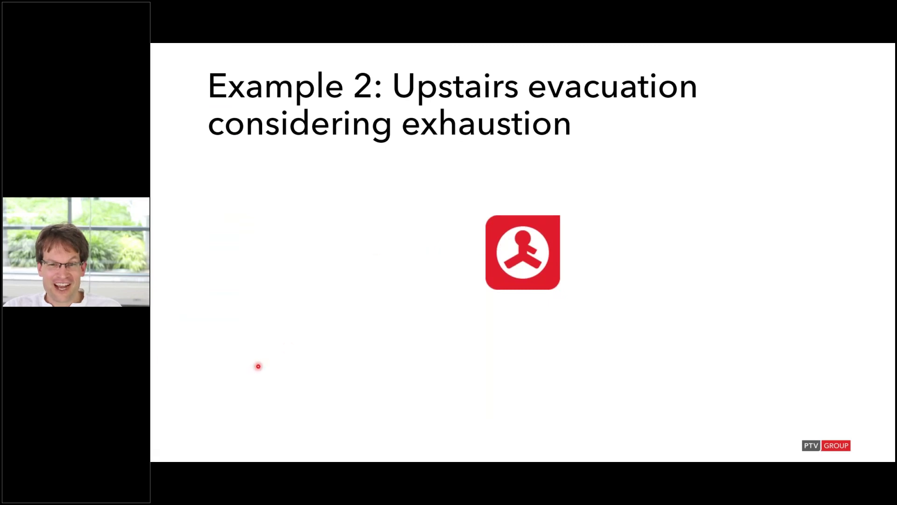
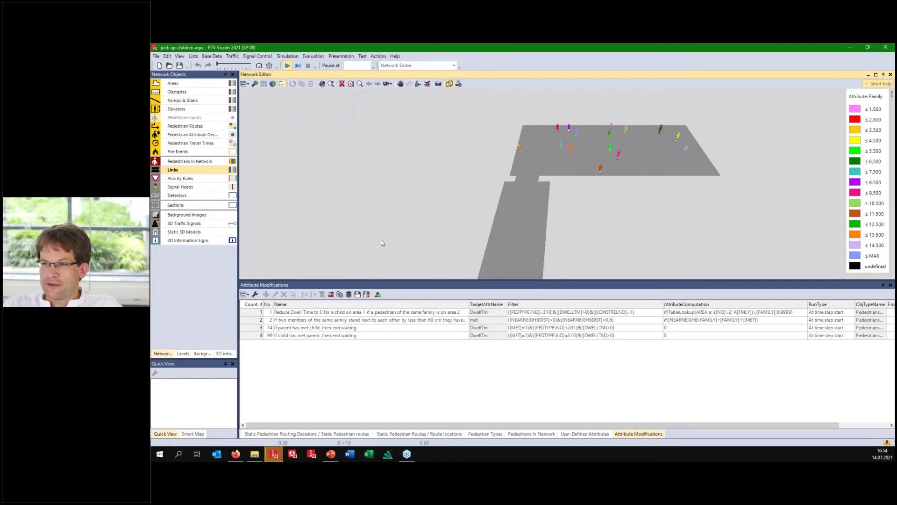
Watch the family-coloured pedestrians in the "pick up children" simulation from an oblique 3D view of the room and corridor
scroll(532, 175, "up", 3)
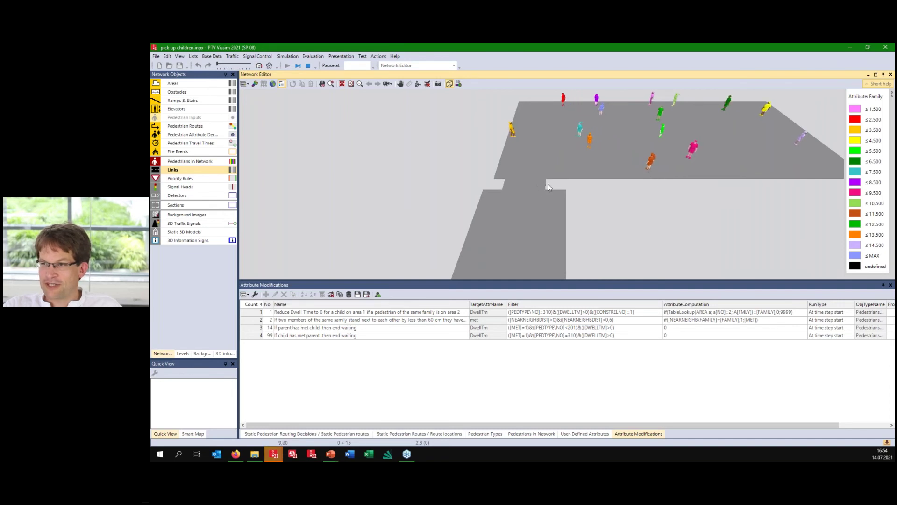
scroll(536, 185, "up", 3)
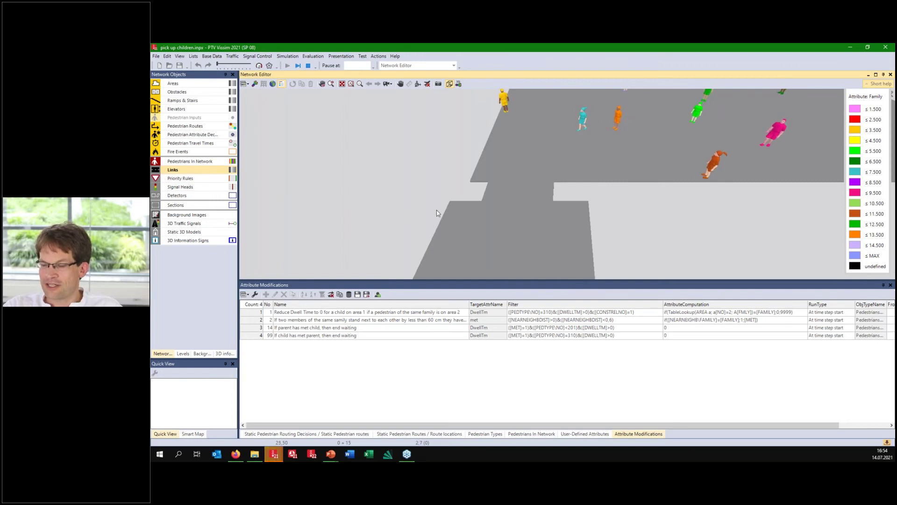
scroll(642, 199, "down", 2)
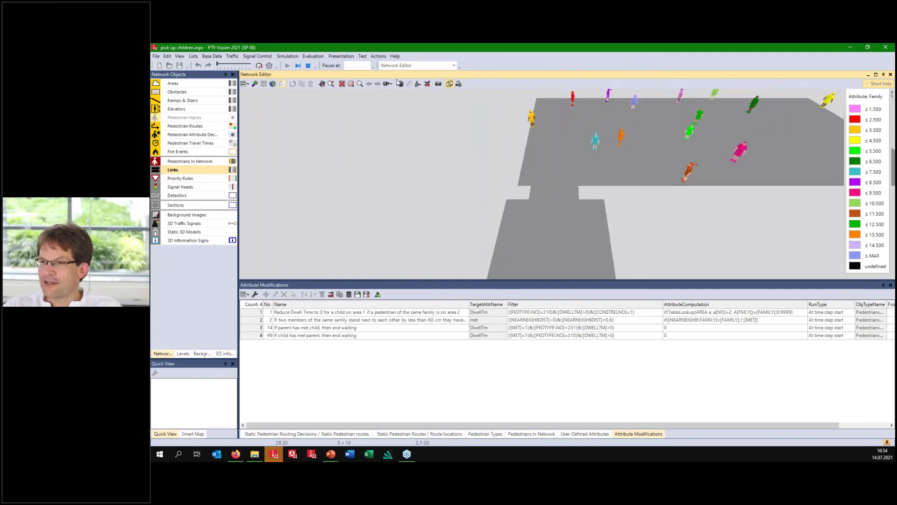
left_click_drag(479, 234, 510, 222)
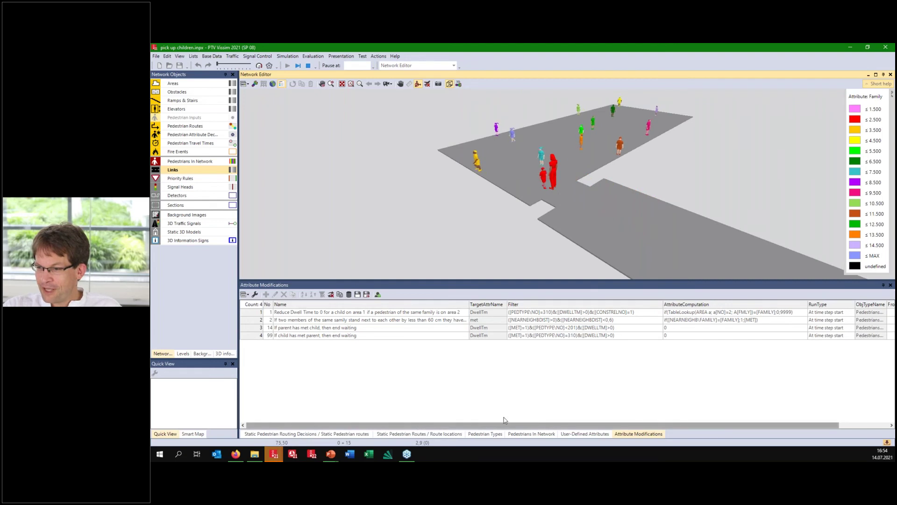
Review the pedestrian types and the user-defined attribute formulas that assign a family number to pedestrians and areas
left_click(485, 434)
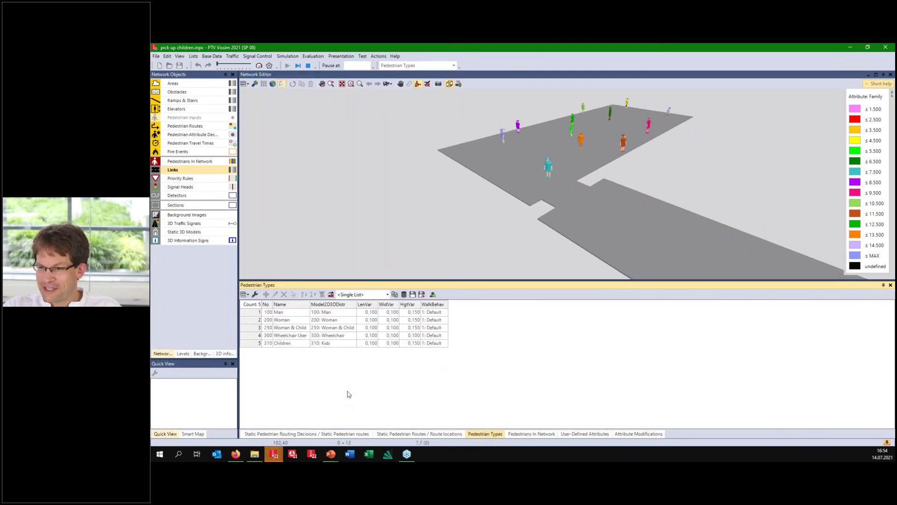
left_click(581, 432)
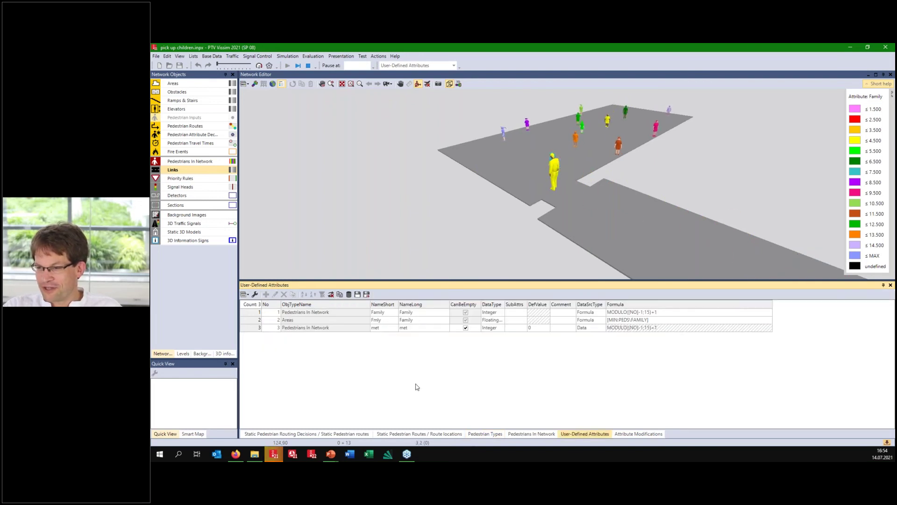
left_click(252, 313)
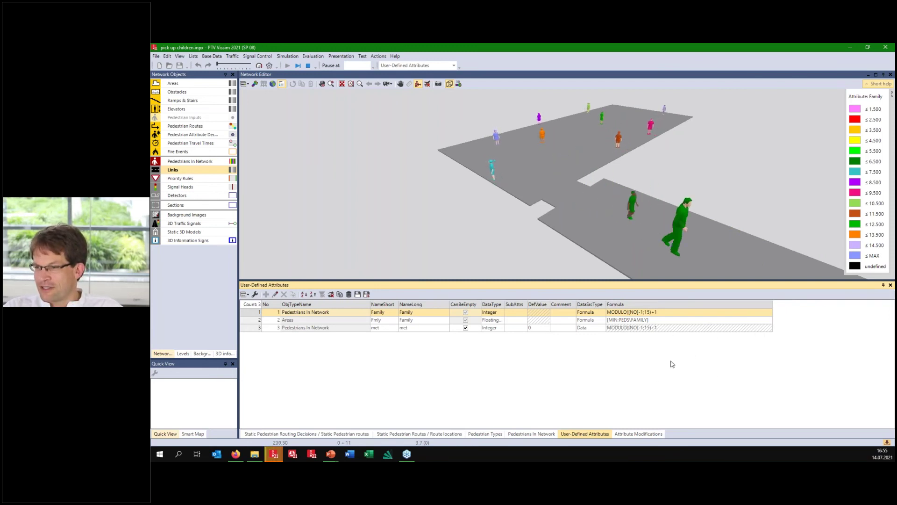
left_click(243, 321)
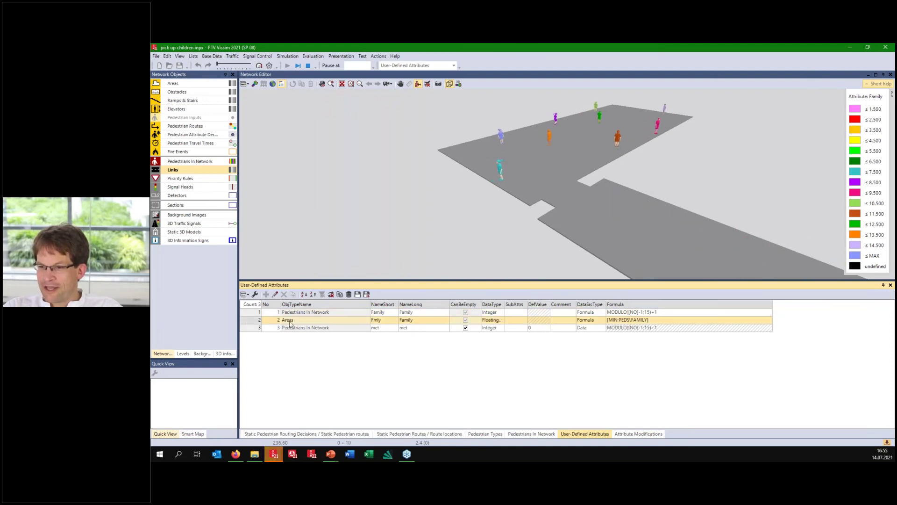
left_click(646, 322)
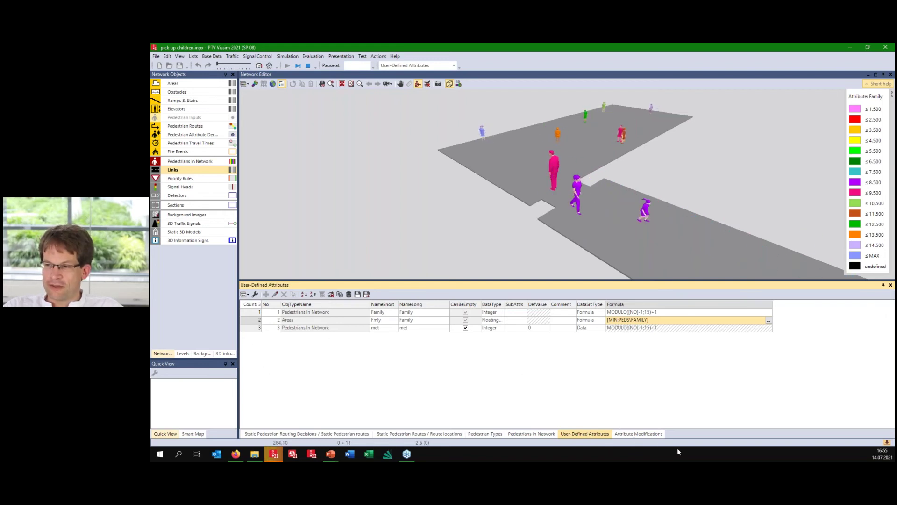
Examine the TableLookup formula of the first attribute modification, controlling a child's dwell time by family on area 2, without changing it
left_click(638, 435)
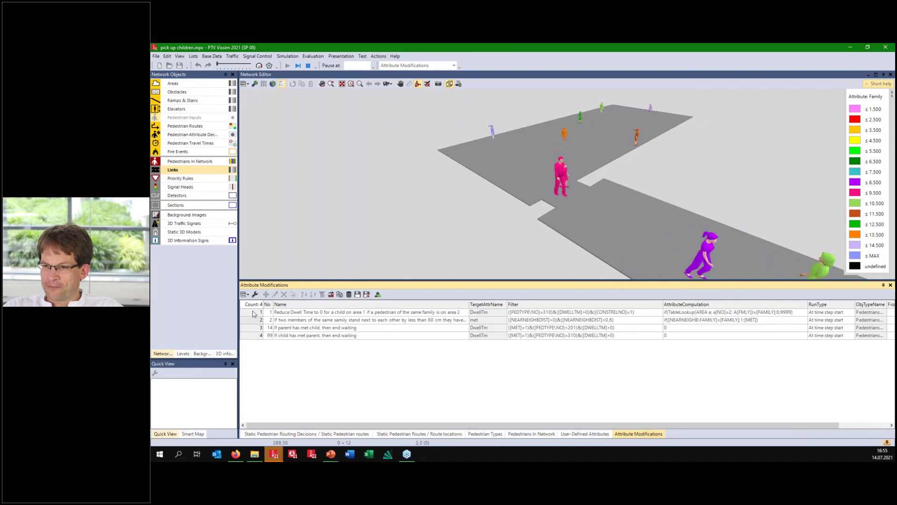
left_click(571, 313)
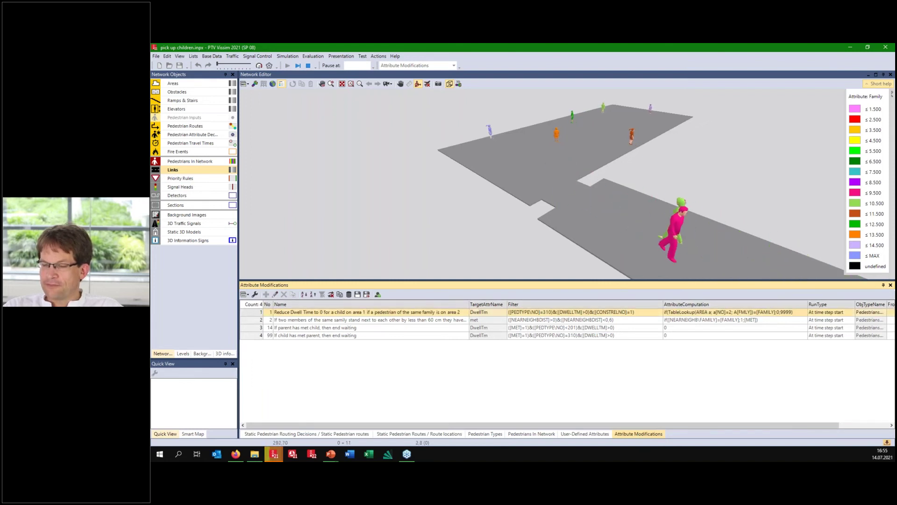
double_click(571, 312)
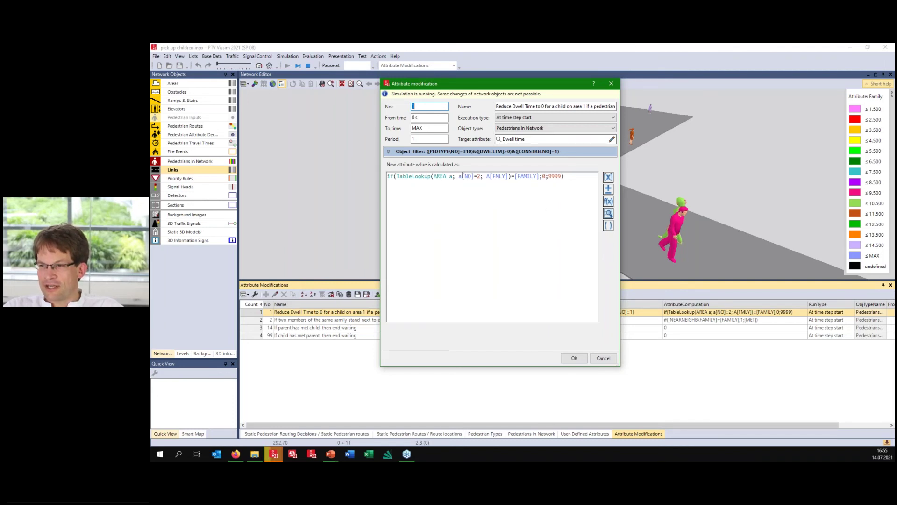
left_click(488, 178)
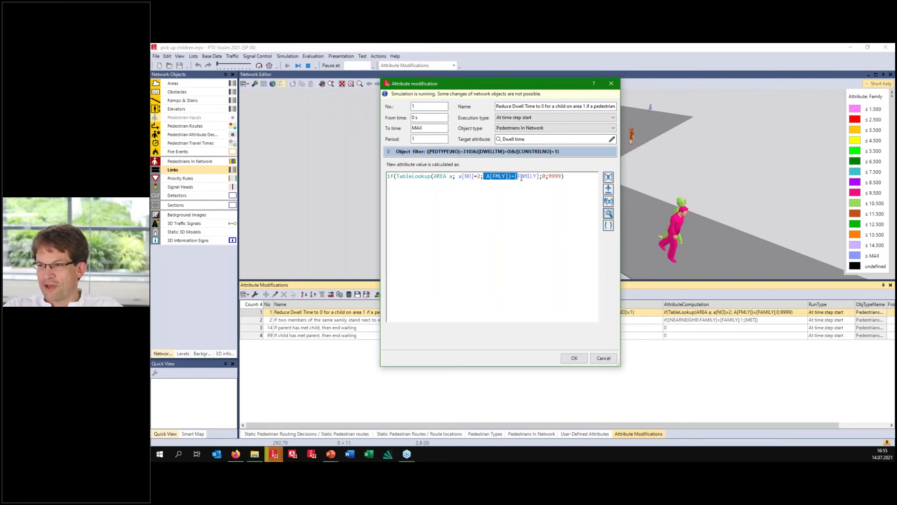
left_click_drag(506, 178, 536, 178)
left_click(544, 176)
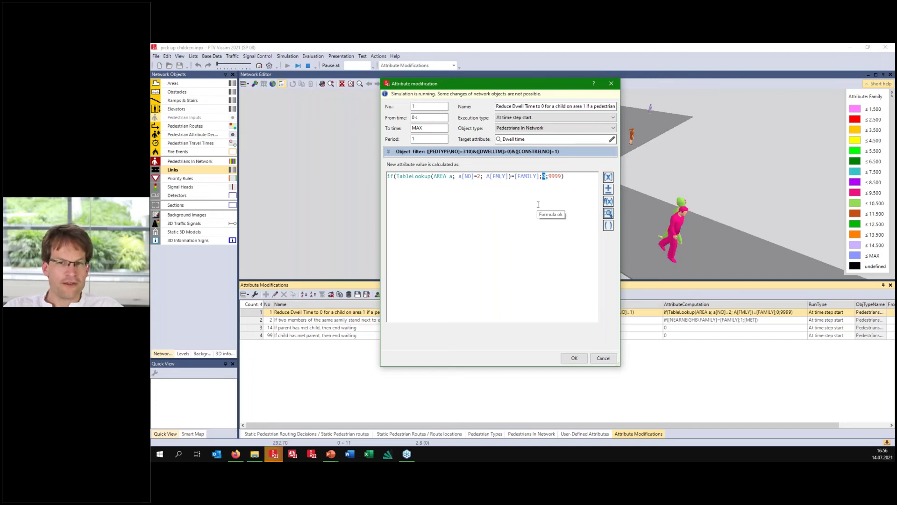
left_click(603, 358)
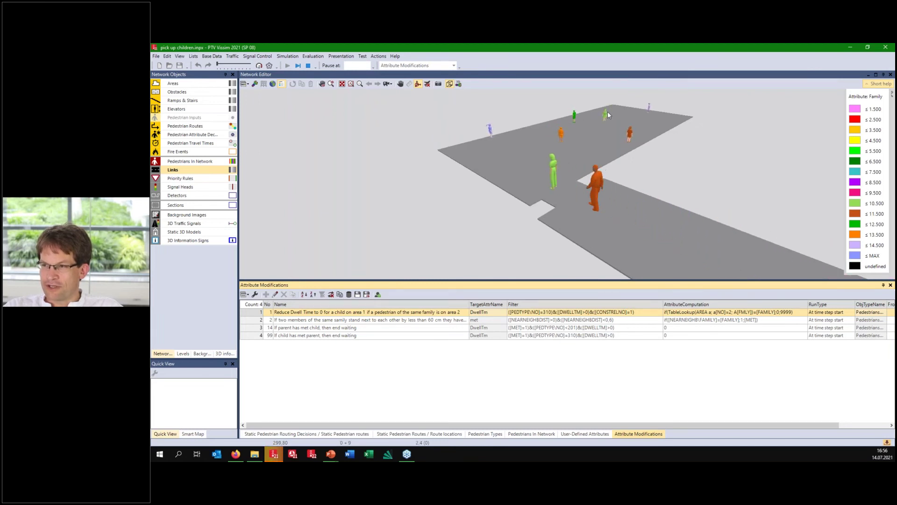
Examine the object filter and formula of the attribute modification that sets 'met' for neighbouring family members, closing it without changes
left_click(252, 321)
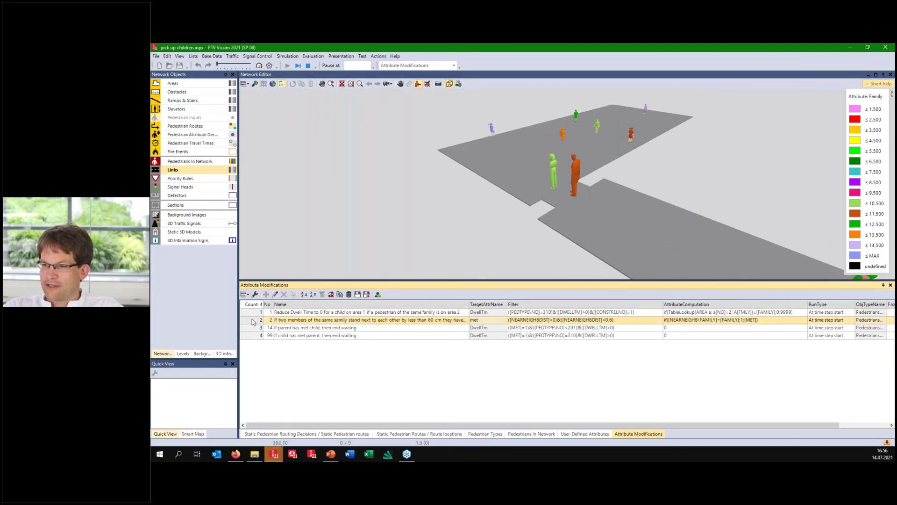
double_click(251, 321)
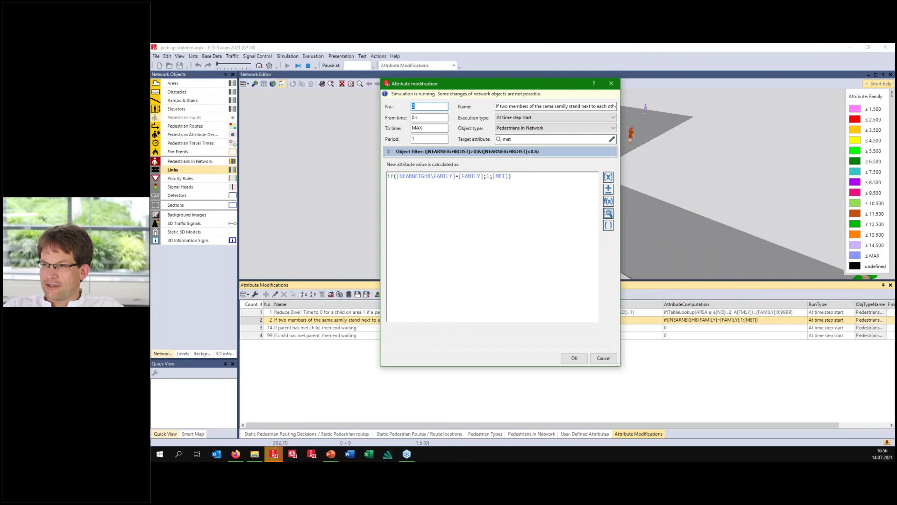
left_click(387, 153)
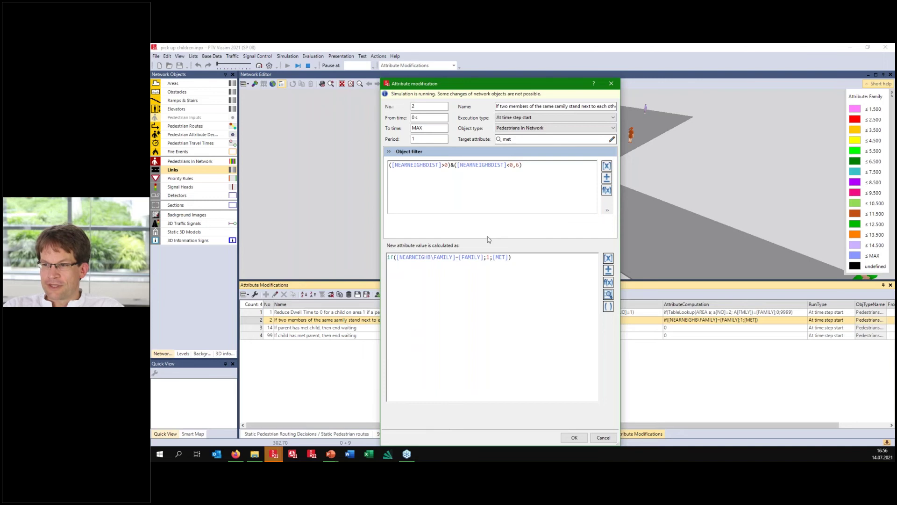
left_click(449, 171)
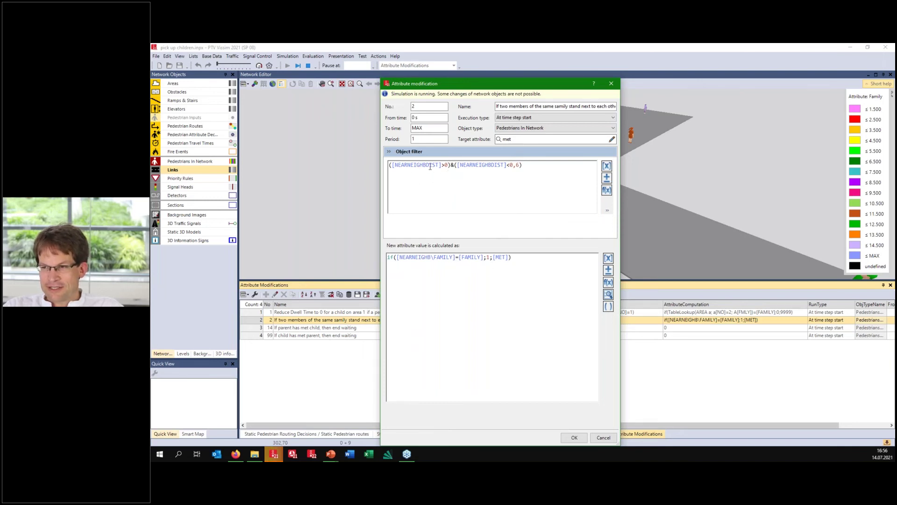
left_click_drag(411, 167, 447, 165)
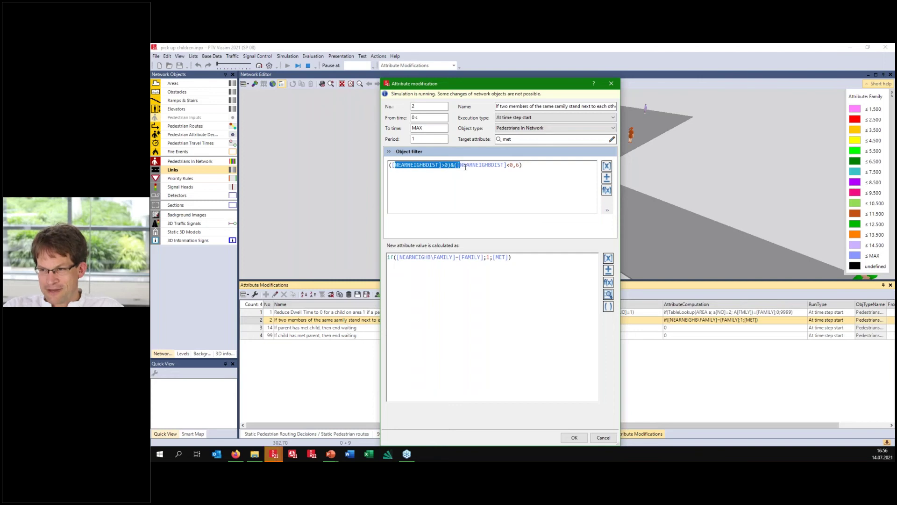
left_click(448, 165)
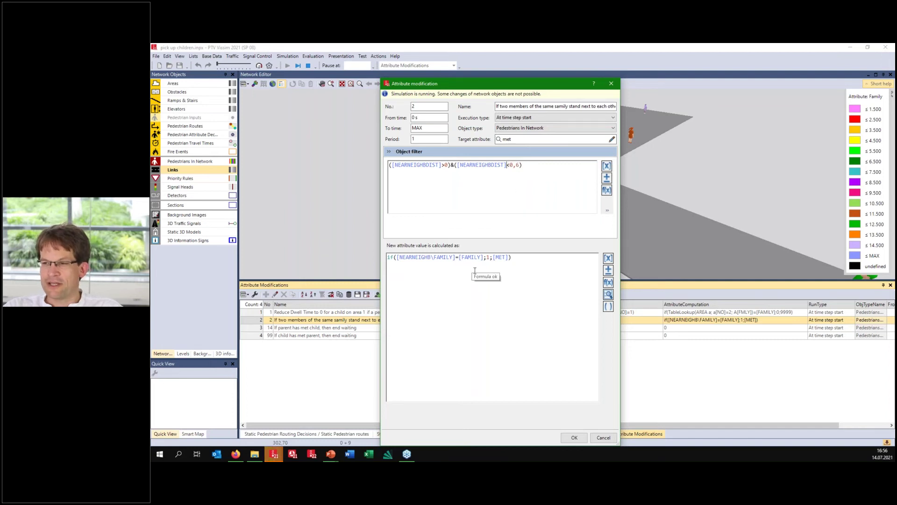
left_click_drag(444, 257, 470, 254)
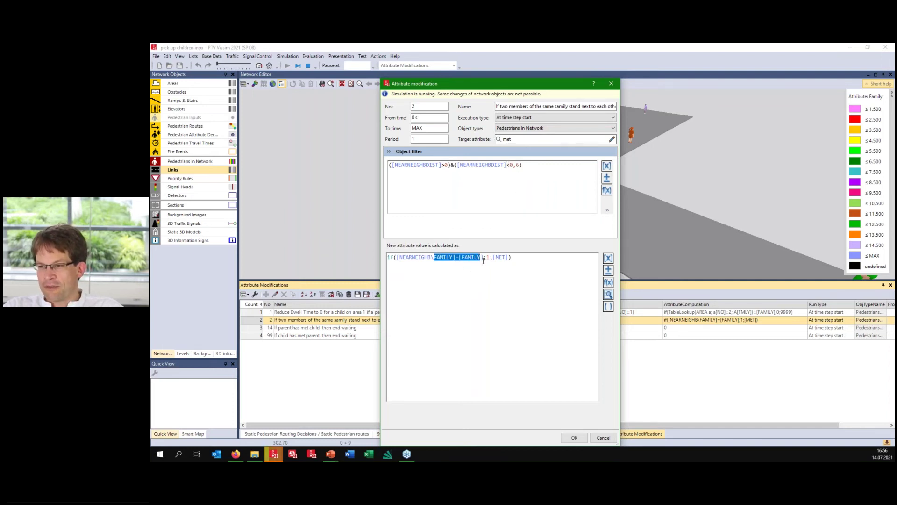
left_click(604, 438)
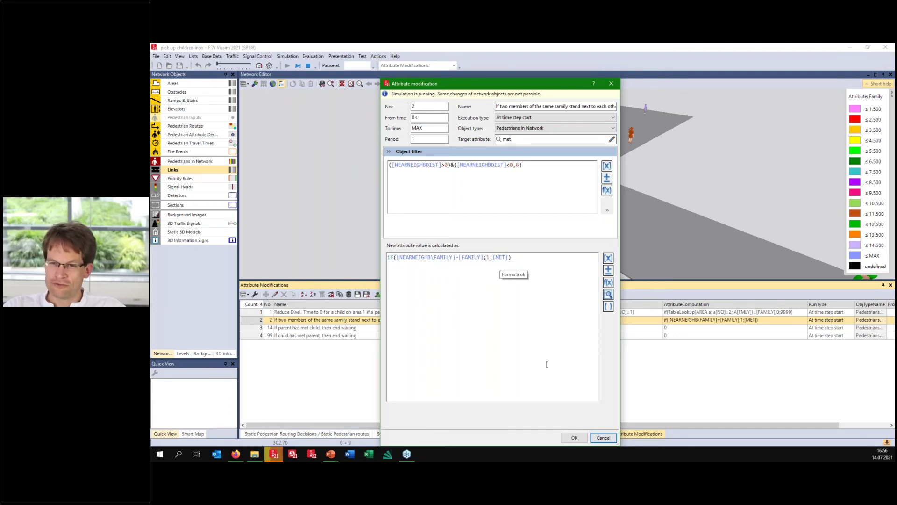
left_click(603, 437)
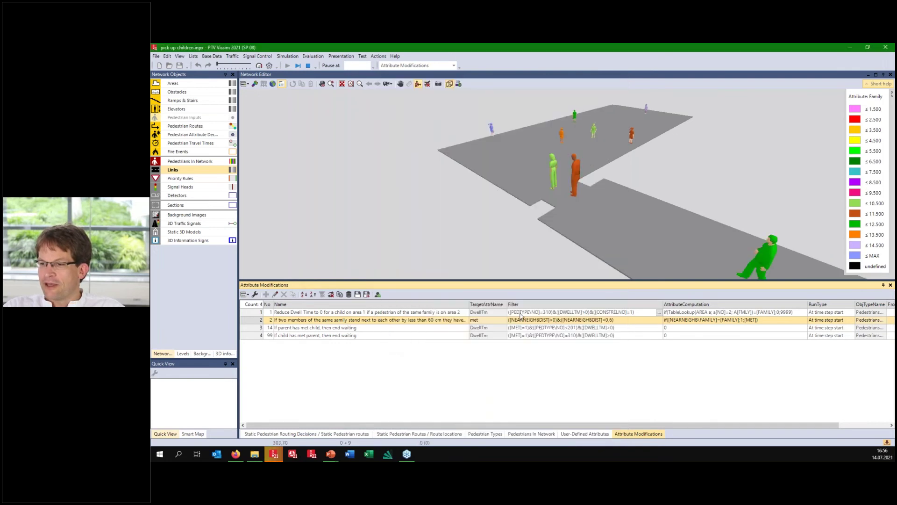
Examine the two attribute modifications that end waiting once parent and child have met, including the parent's object filter, closing both without changes
left_click(256, 329)
double_click(256, 331)
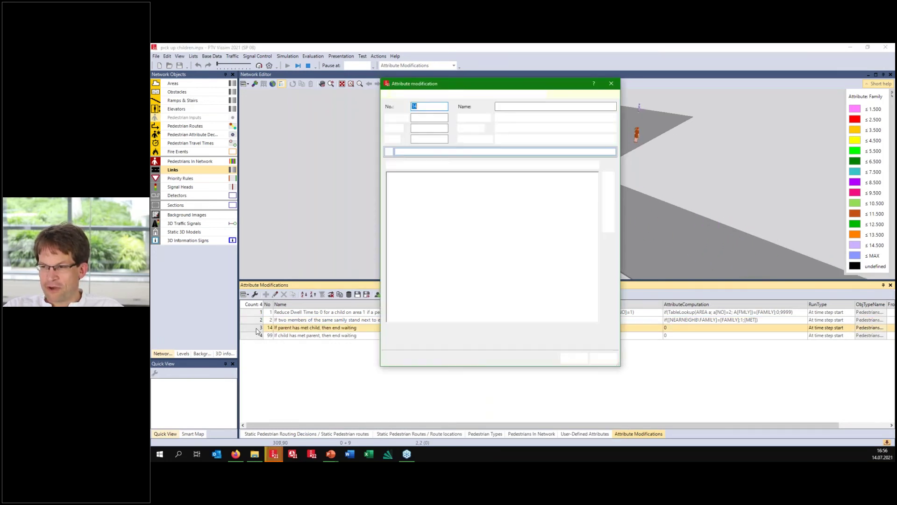
left_click(390, 152)
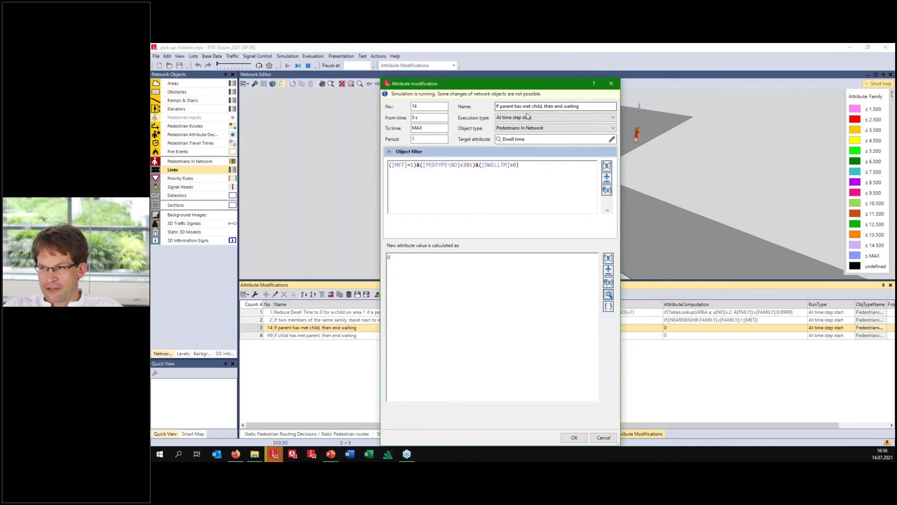
left_click(603, 441)
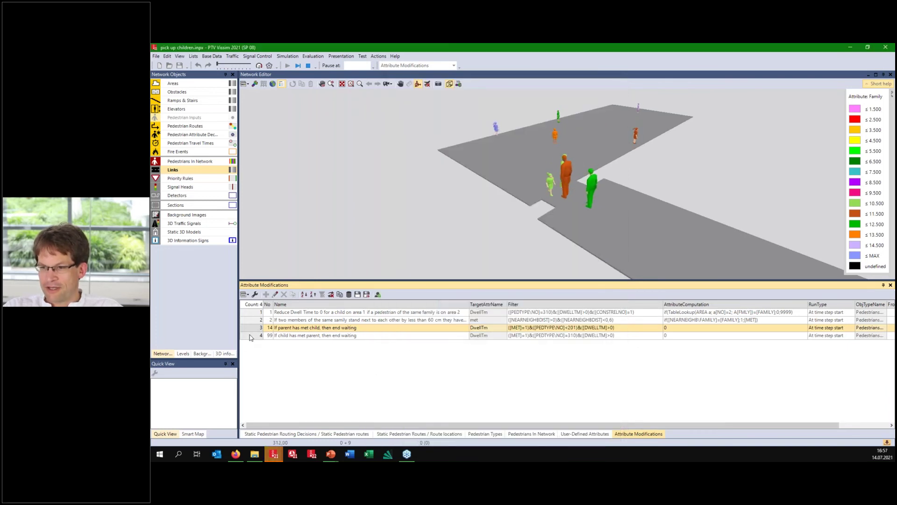
left_click(250, 336)
double_click(510, 337)
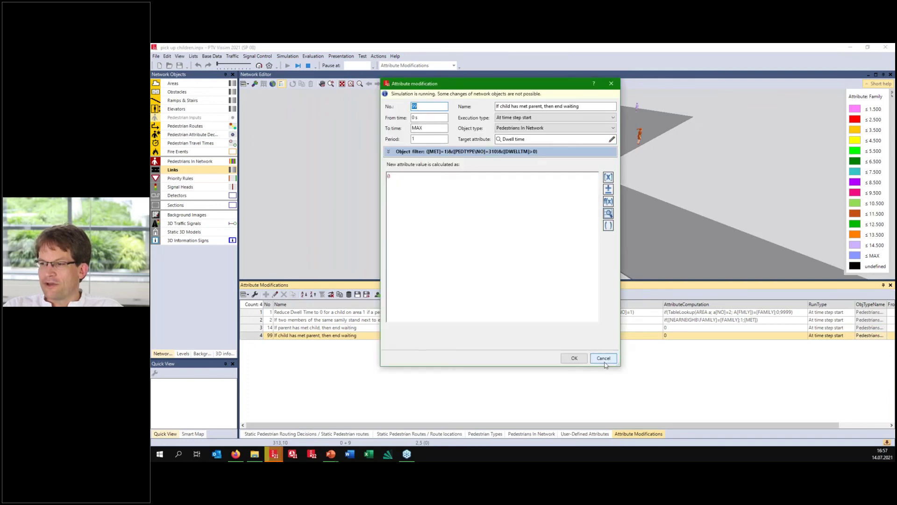
left_click(602, 358)
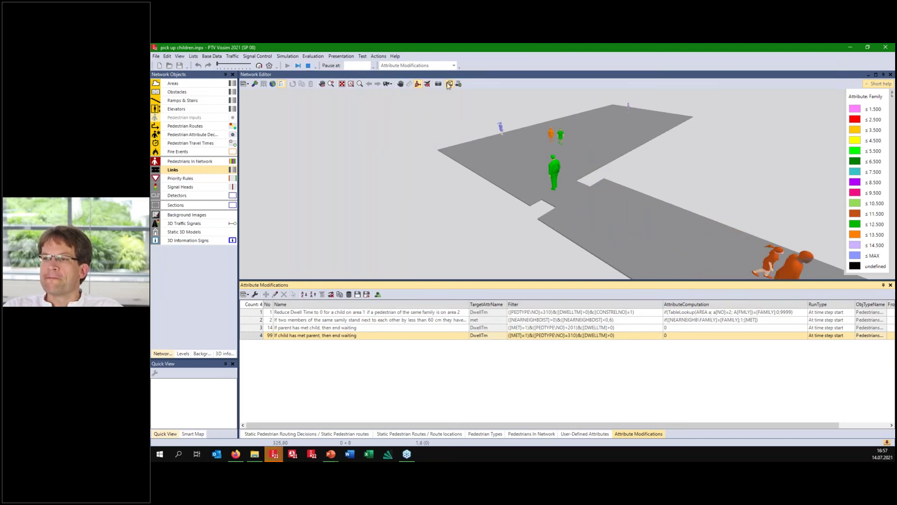
Inspect the static pedestrian route from the room to the corridor's end and its intermediate areas in 2D, then return to the 3D view
left_click(395, 171)
key("ctrl+d")
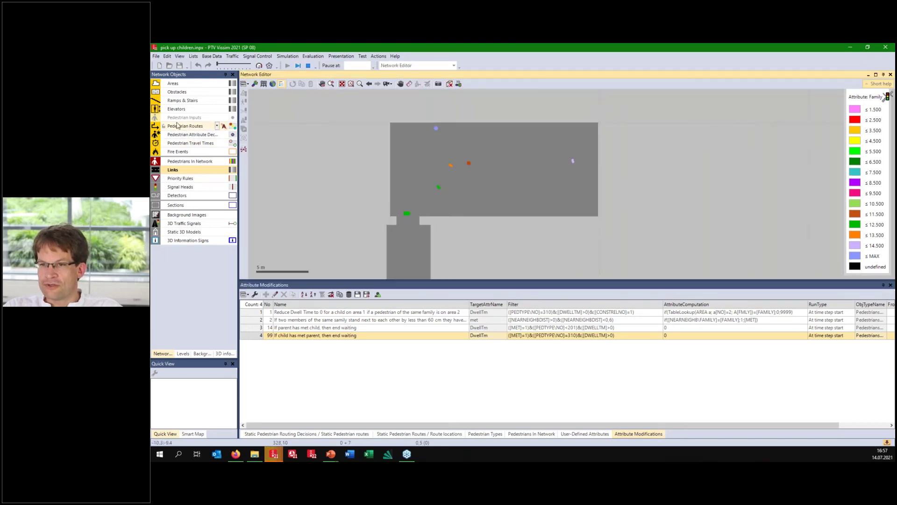
left_click(187, 119)
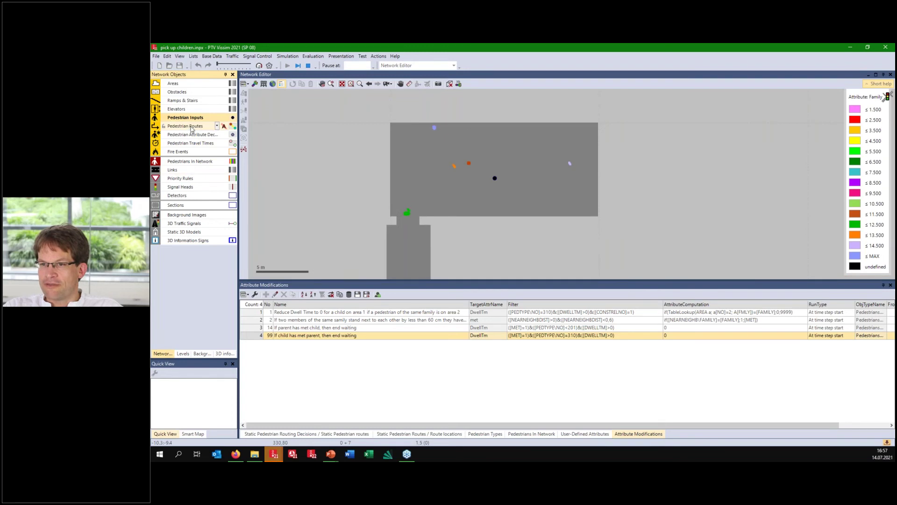
left_click(190, 126)
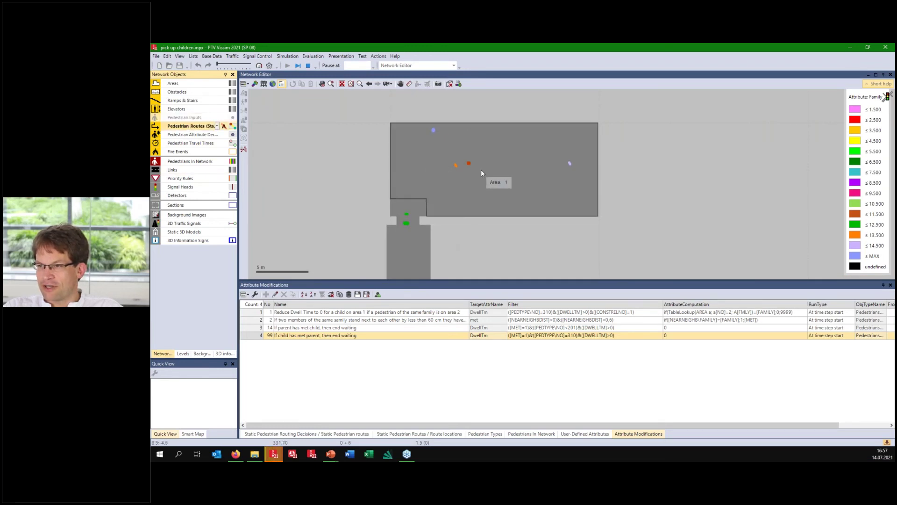
scroll(394, 120, "down", 4)
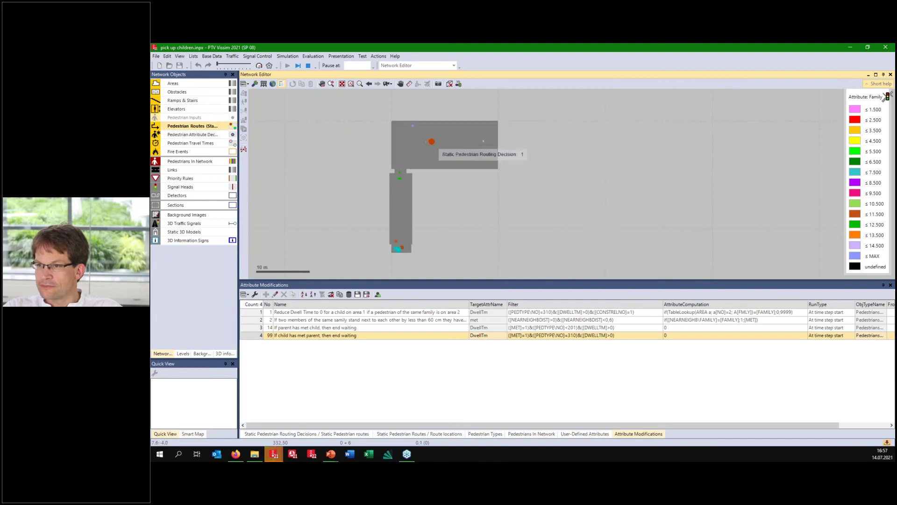
left_click(399, 252)
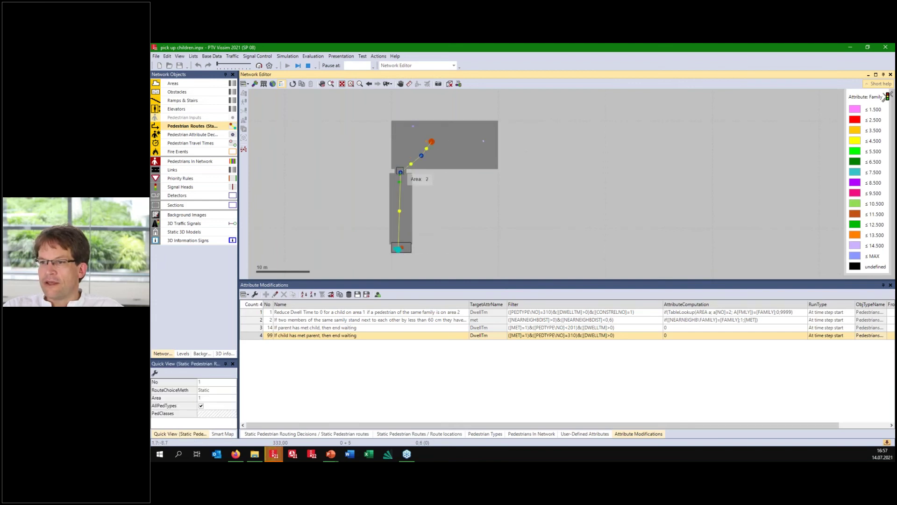
left_click(401, 172)
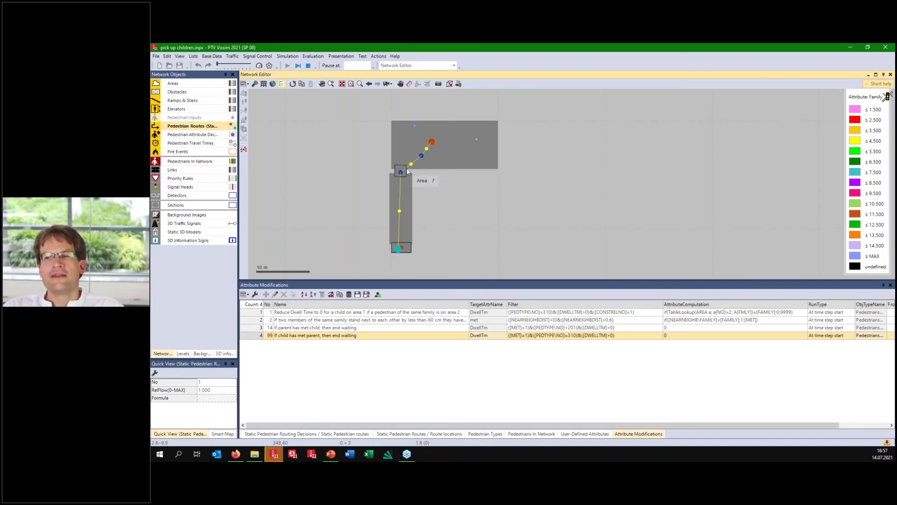
left_click(475, 193)
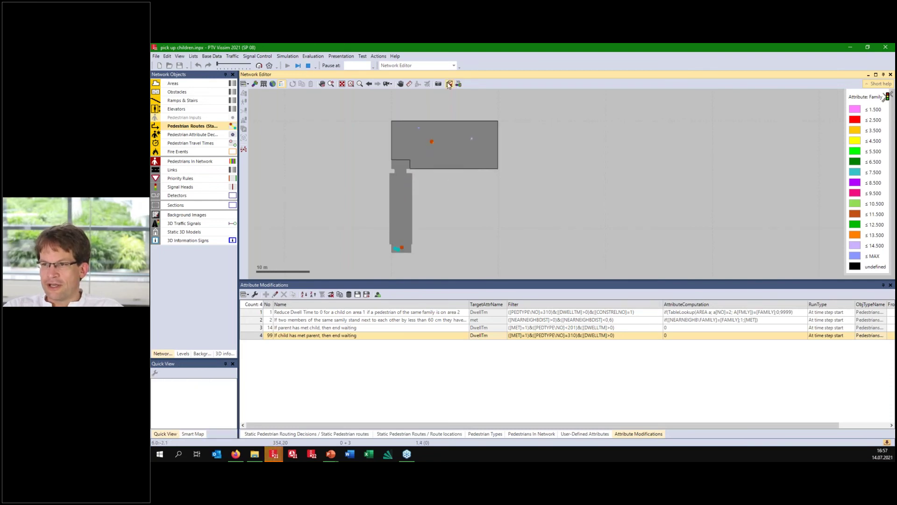
left_click(451, 84)
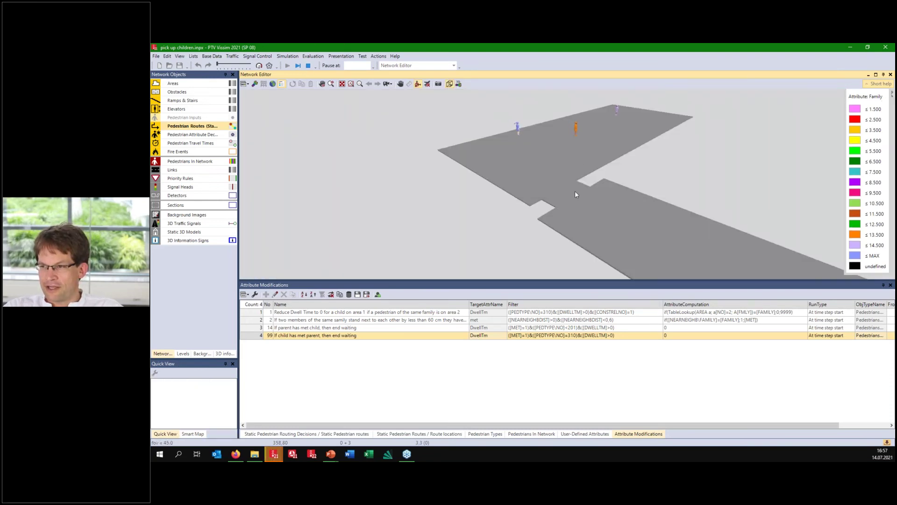
Stop this simulation and start the one in the already open "pick up children V02.inpx" model instead
left_click(308, 67)
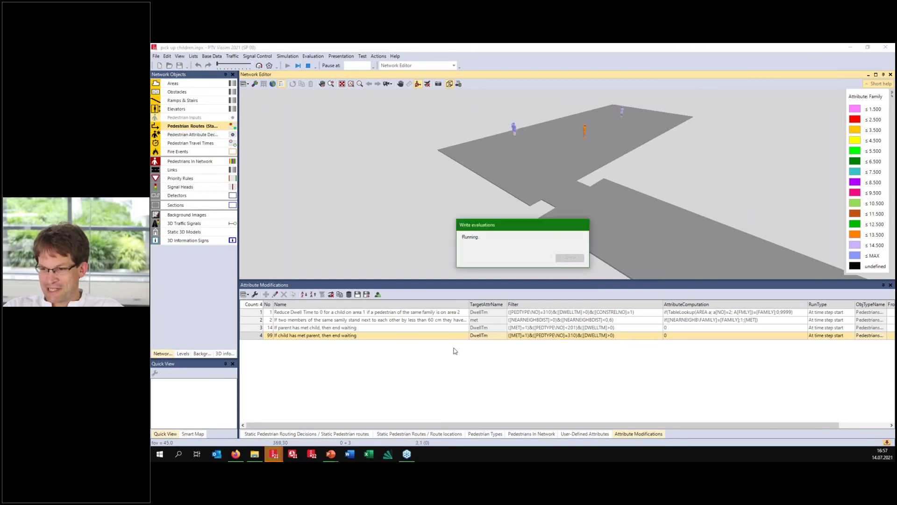
left_click(277, 457)
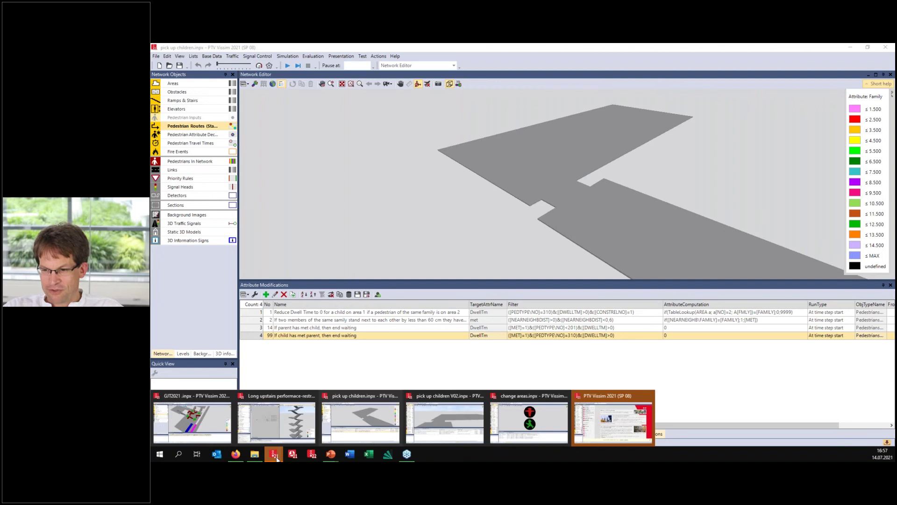
left_click(423, 423)
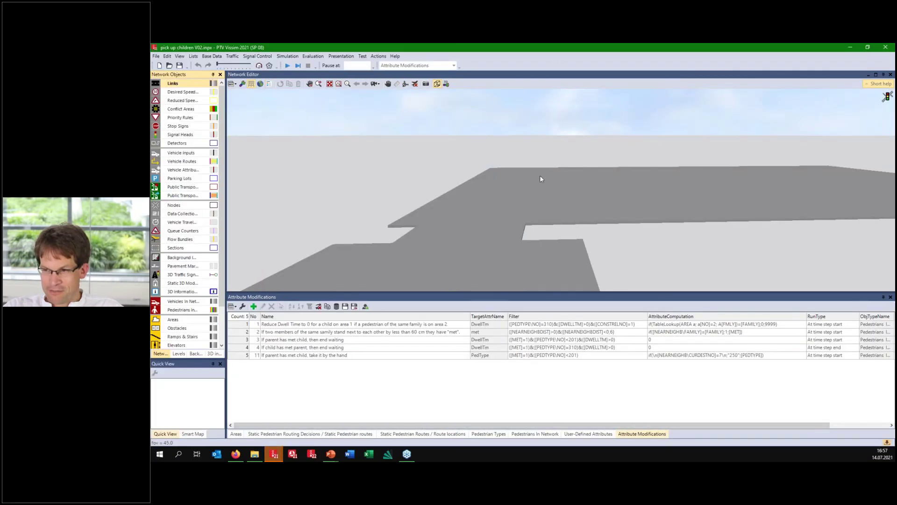
left_click(287, 65)
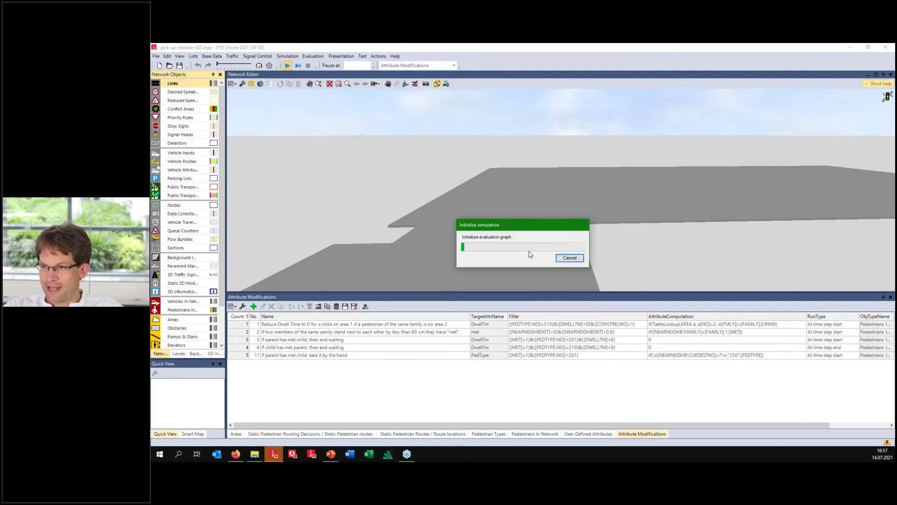
Examine the target attribute and object filter of the modification "If parent has met child, take it by the hand"
left_click(236, 356)
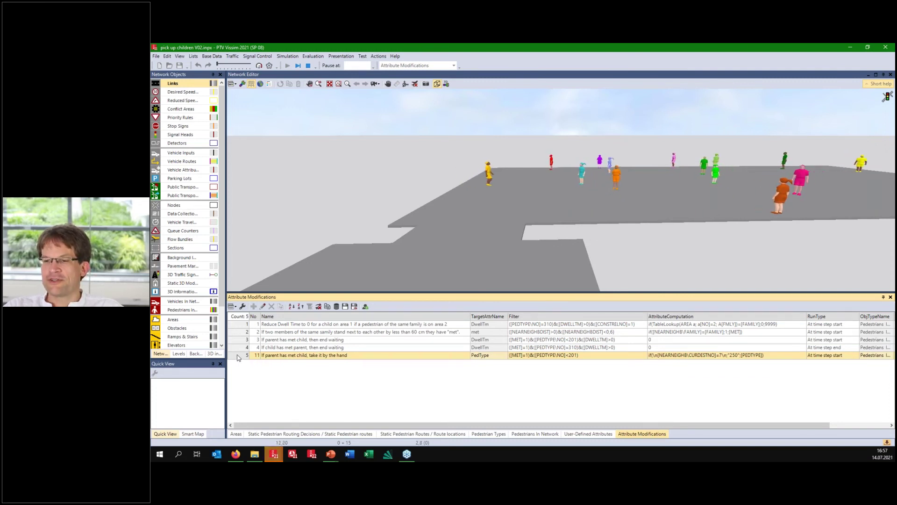
double_click(237, 357)
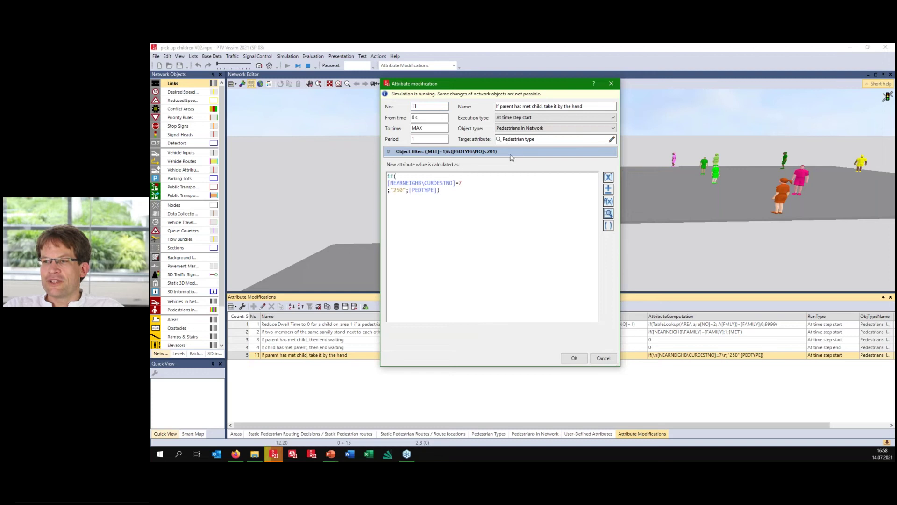
left_click(521, 140)
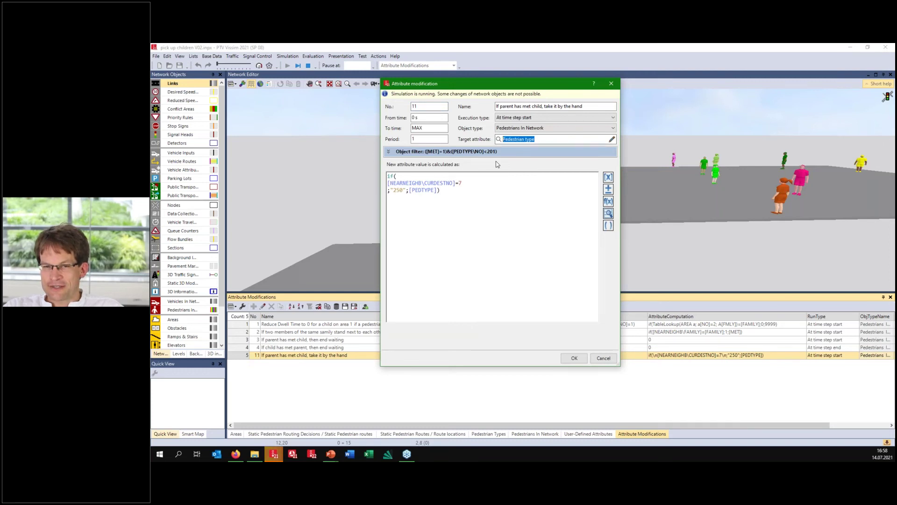
left_click(466, 183)
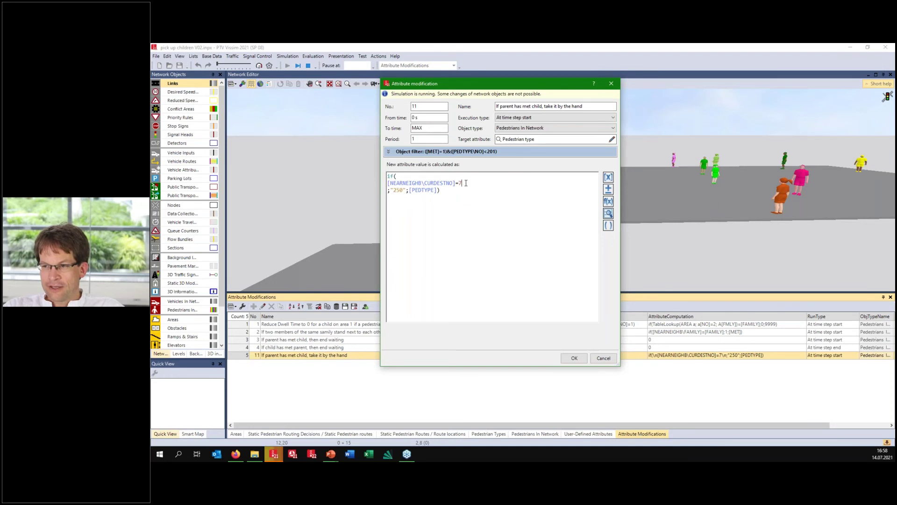
left_click(388, 151)
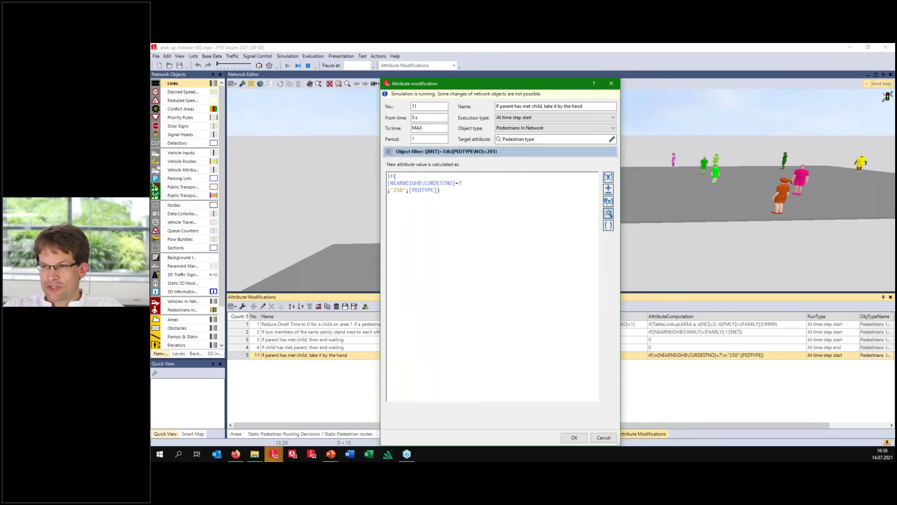
left_click_drag(426, 164, 372, 169)
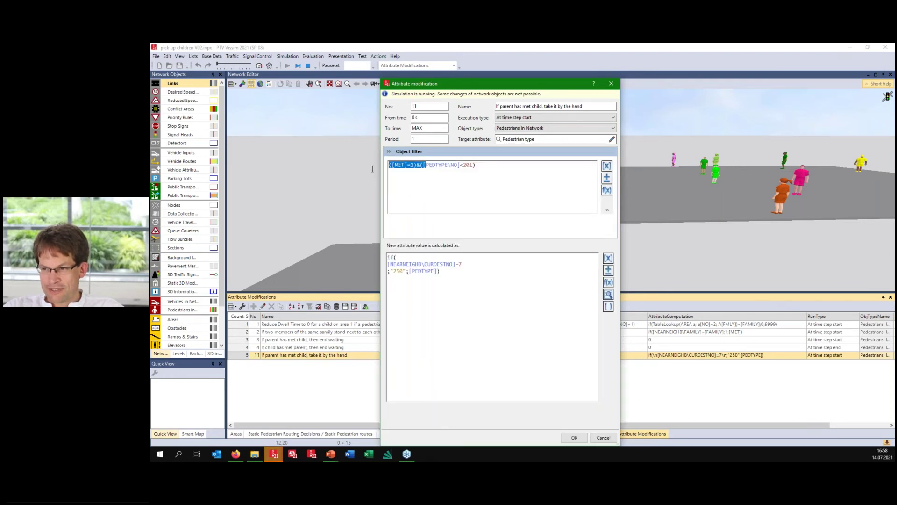
left_click_drag(476, 165, 414, 165)
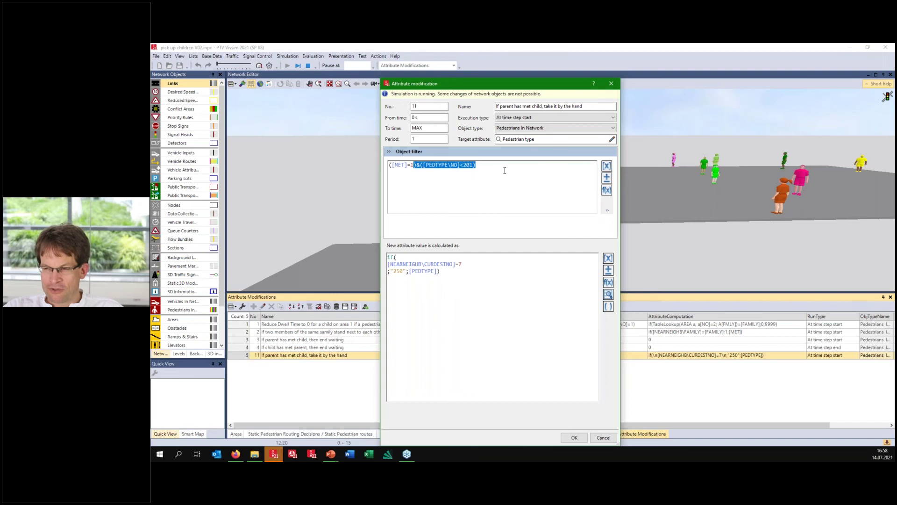
left_click_drag(426, 166, 388, 165)
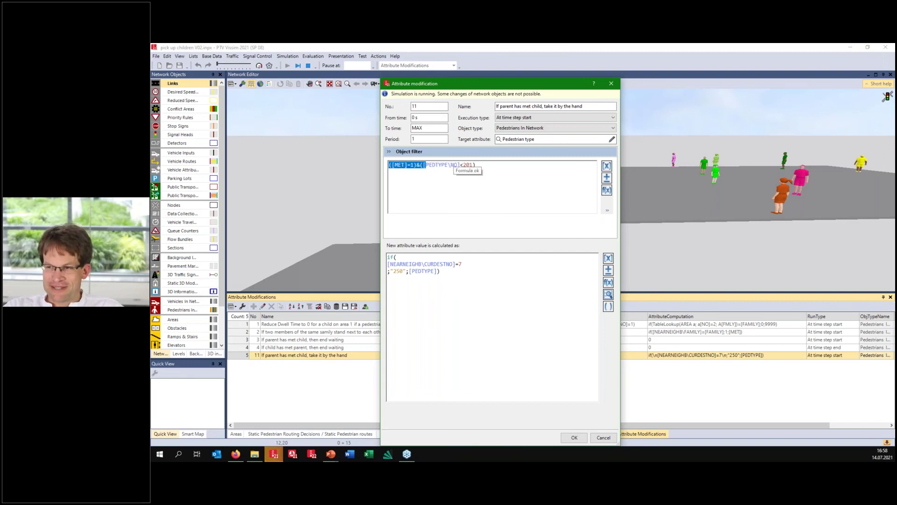
Examine the formula's destination area 7 condition and the pedestrian type 250 it assigns, closing the modification without changes
left_click_drag(463, 265, 399, 257)
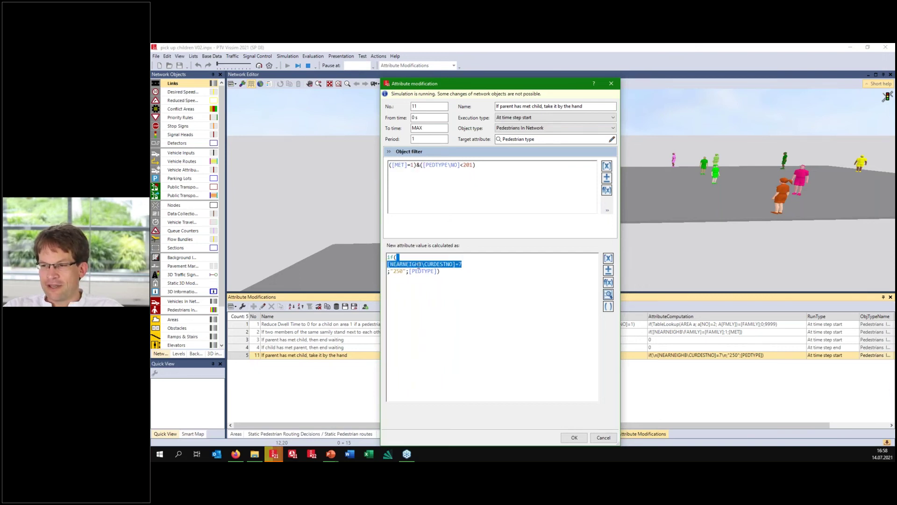
left_click(478, 262)
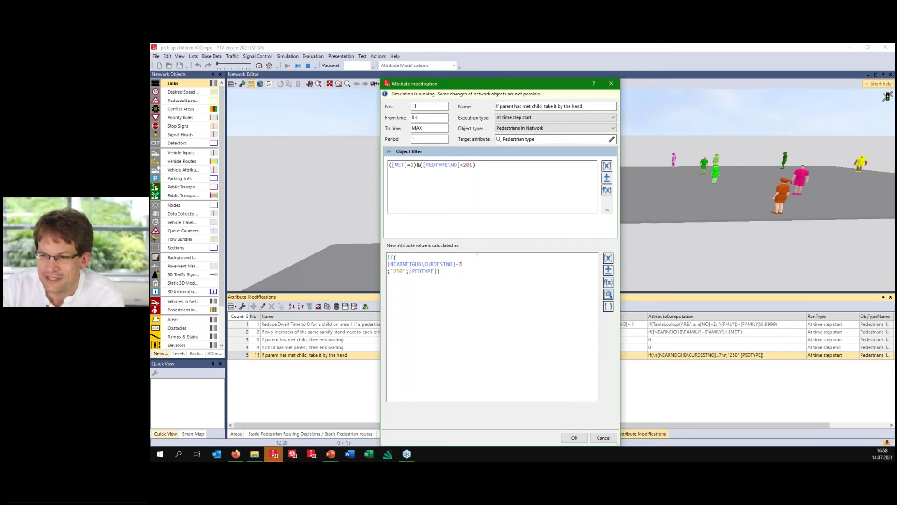
double_click(397, 271)
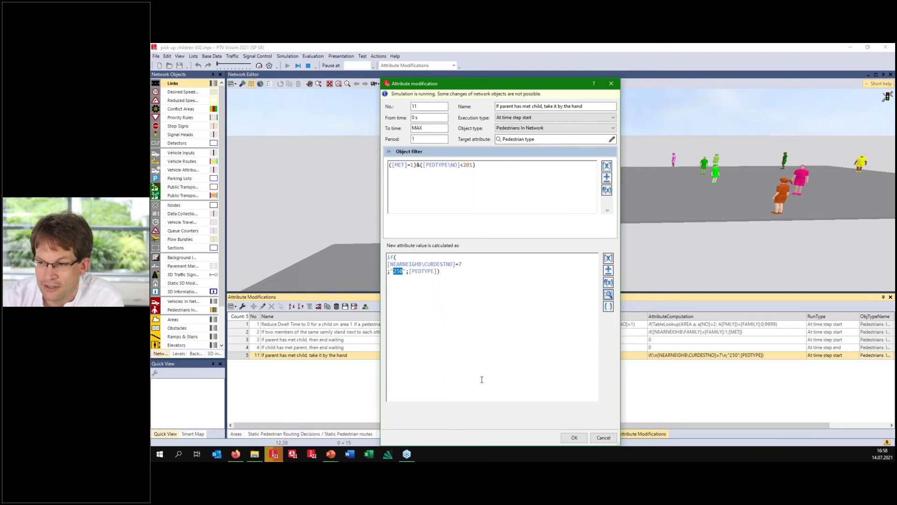
left_click(604, 438)
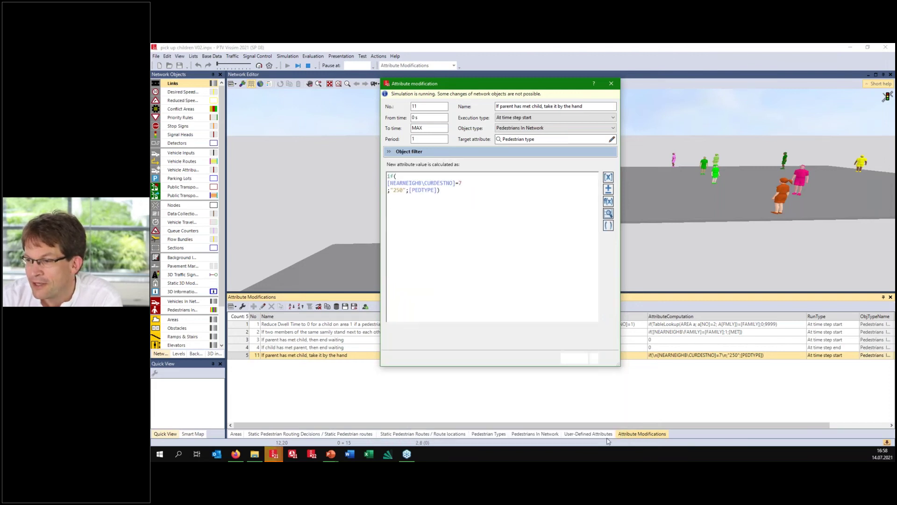
Inspect area 7 and the pedestrian route through it in the 2D plan, then return to the 3D view
left_click(437, 84)
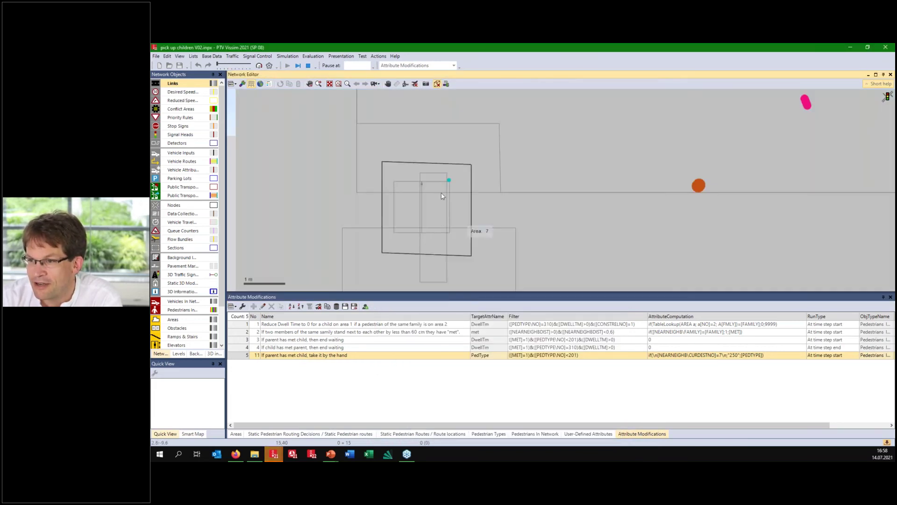
left_click(450, 185)
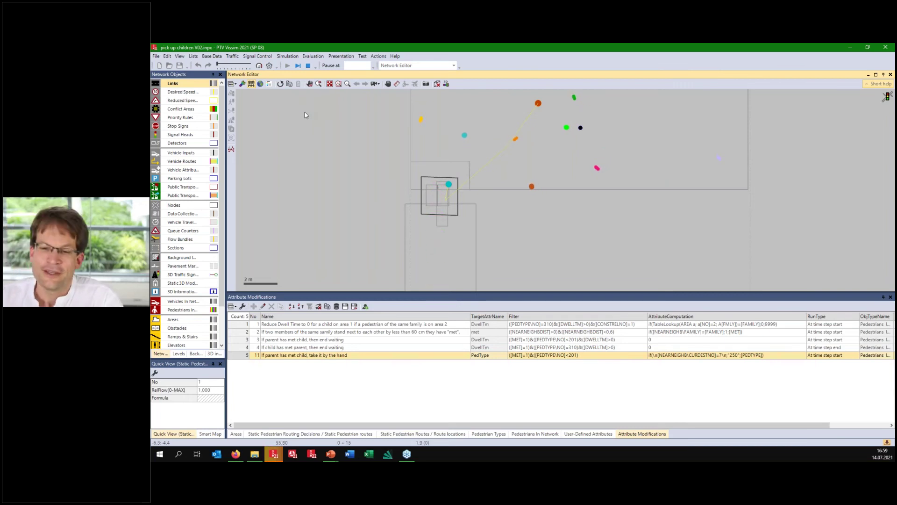
left_click(437, 85)
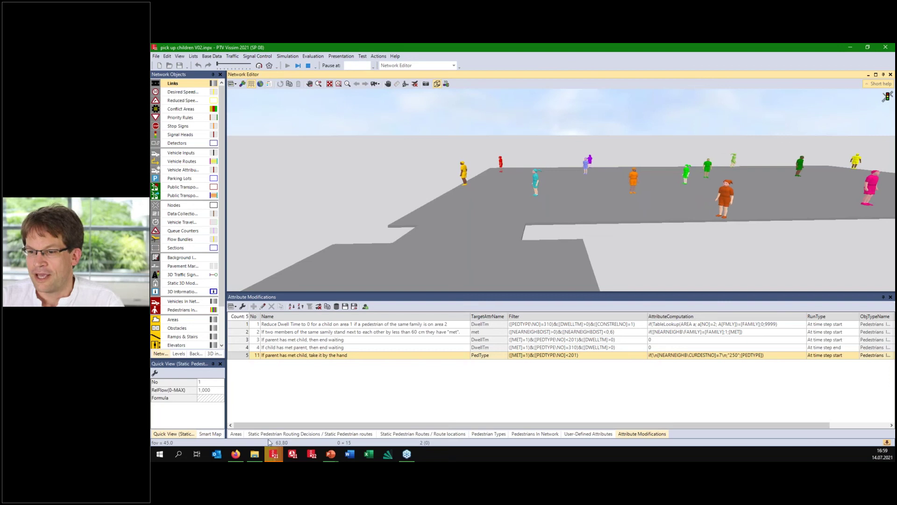
Re-examine the target attribute and the type 250 assignment in "If parent has met child, take it by the hand", closing without changes
left_click(237, 360)
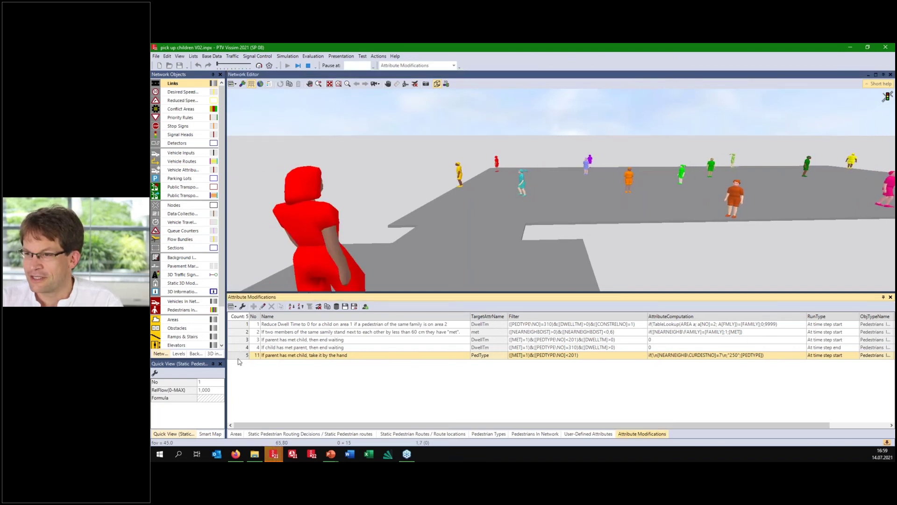
double_click(237, 359)
left_click(535, 139)
left_click_drag(393, 190, 410, 189)
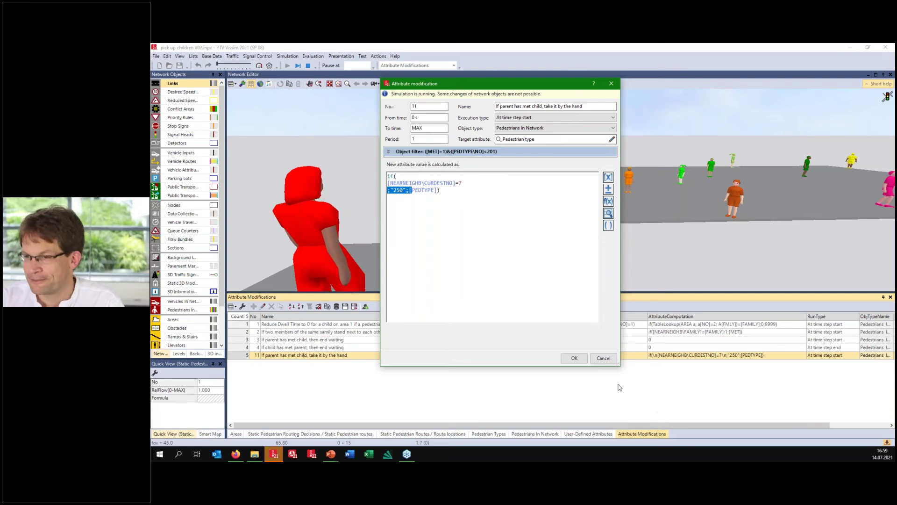
left_click_drag(598, 359, 594, 339)
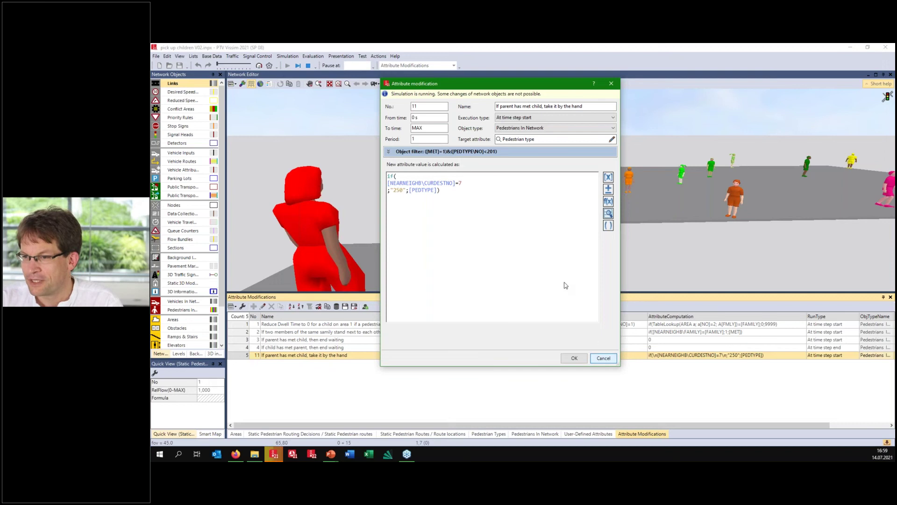
left_click(534, 139)
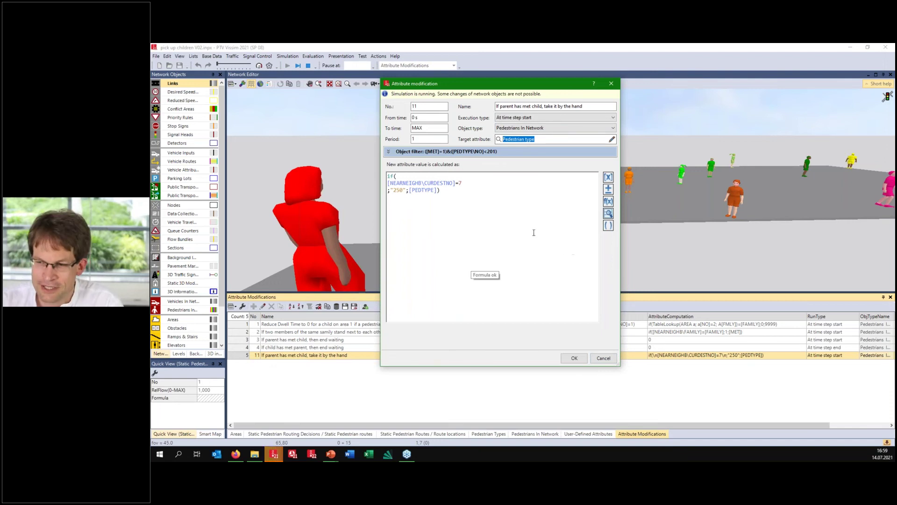
left_click_drag(388, 191, 412, 190)
left_click(412, 191)
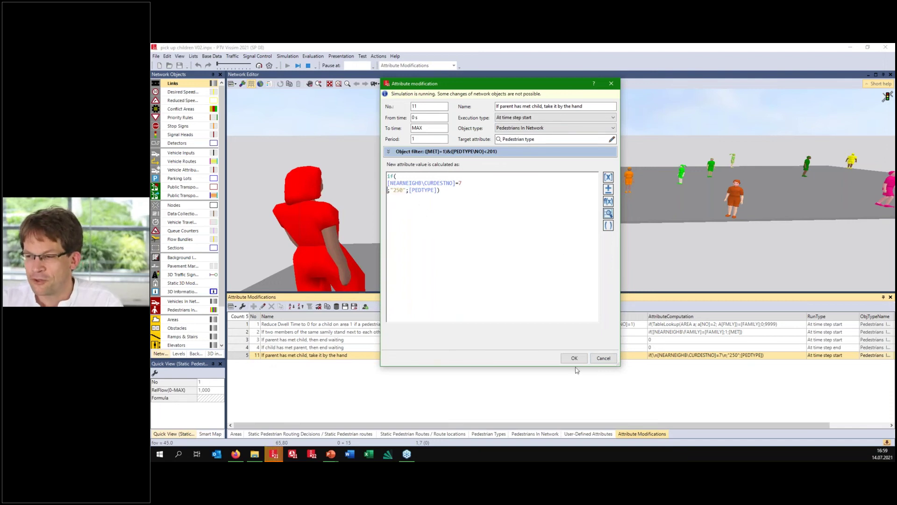
left_click(604, 358)
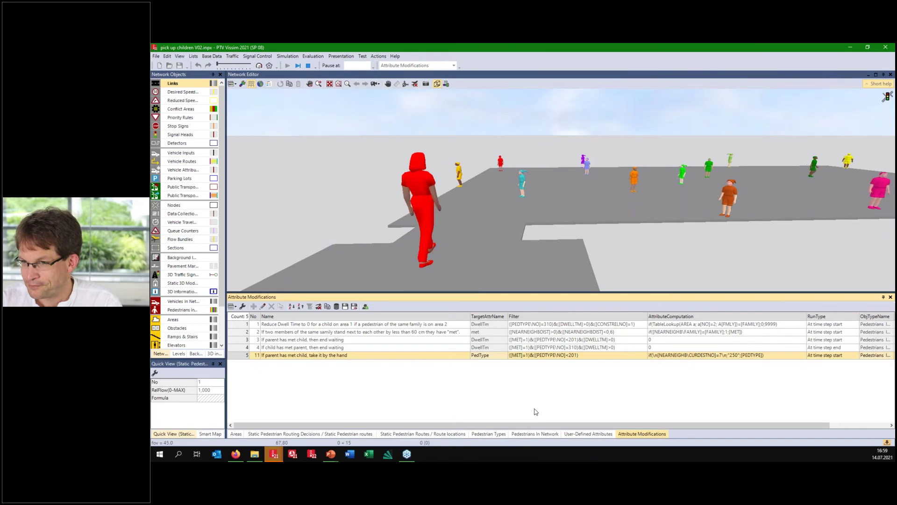
Stop the running simulation and minimize both pick-up-children model windows to return to the presentation slides
key("Escape")
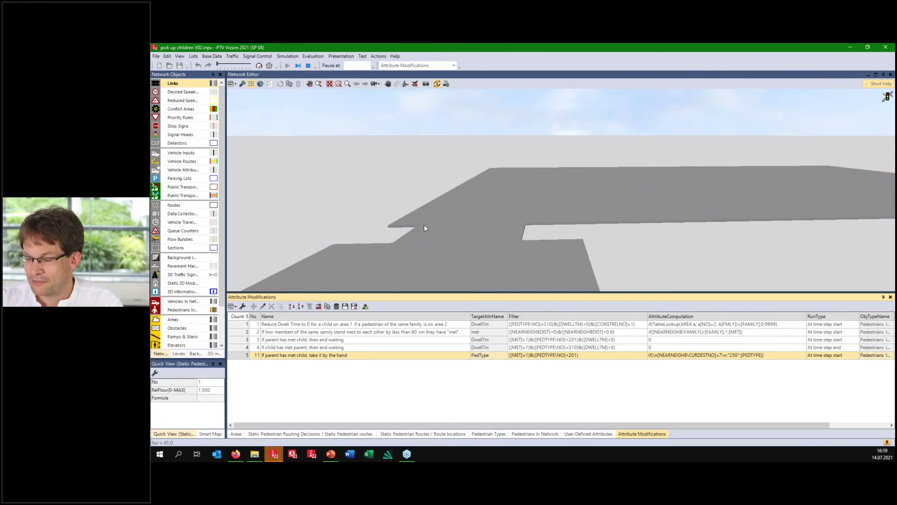
left_click(309, 155)
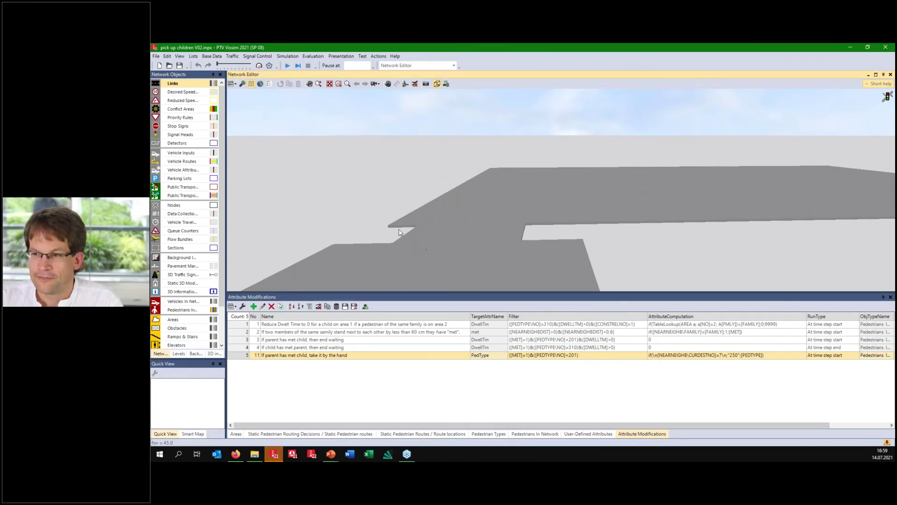
left_click(851, 49)
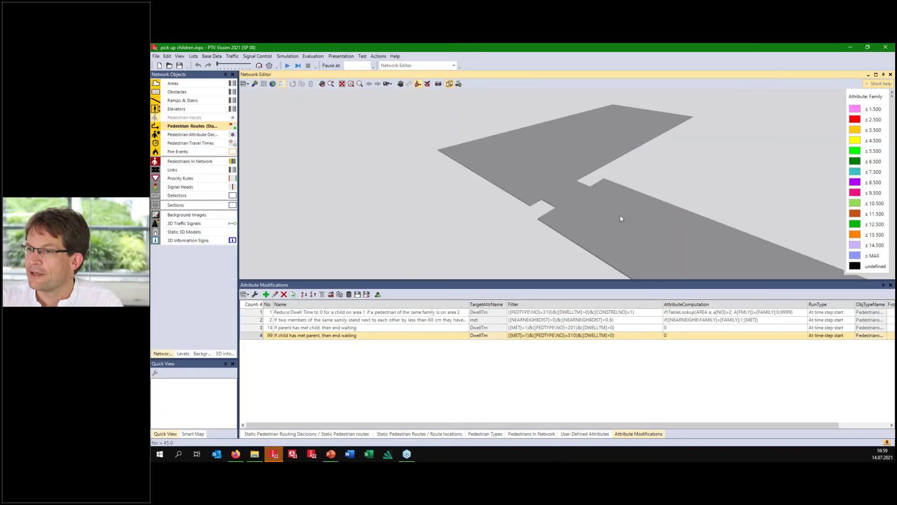
left_click(851, 47)
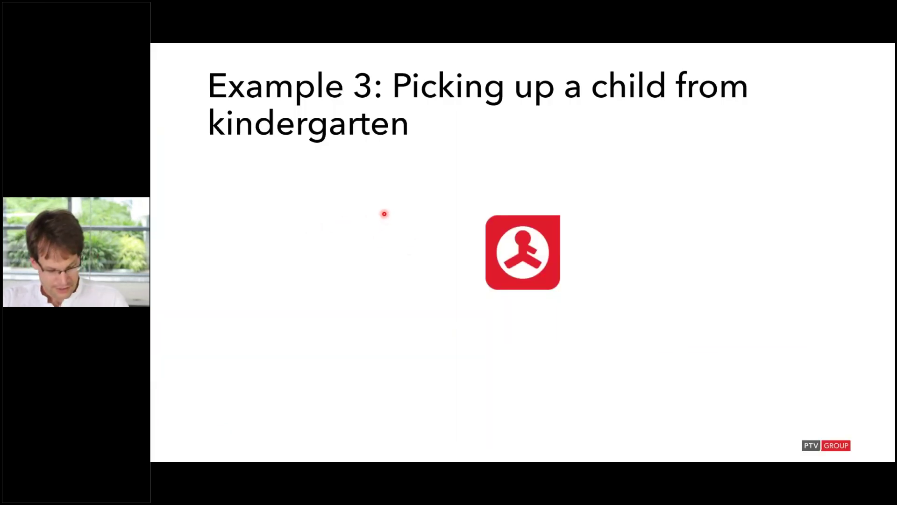
Advance to the "Encore: Traffic Lights" slide and switch to the "change areas.inpx" model in Vissim
left_click(381, 213)
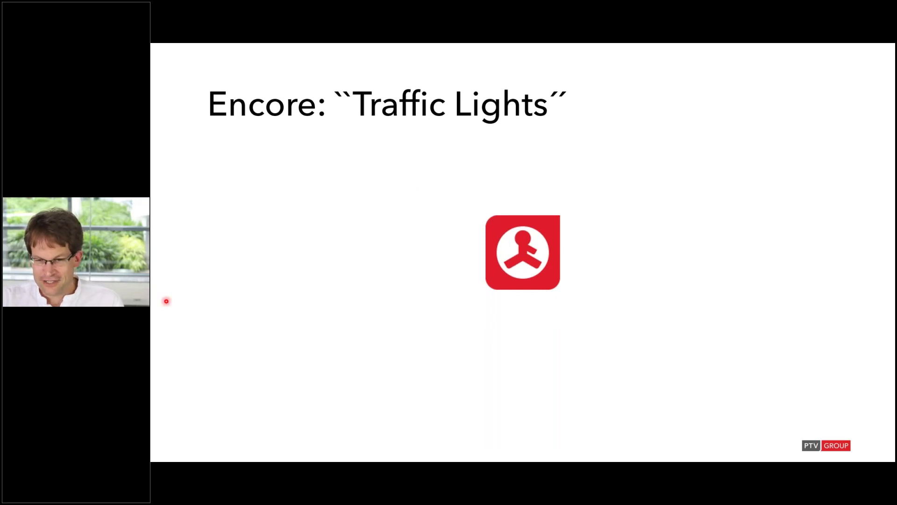
key("alt+Tab")
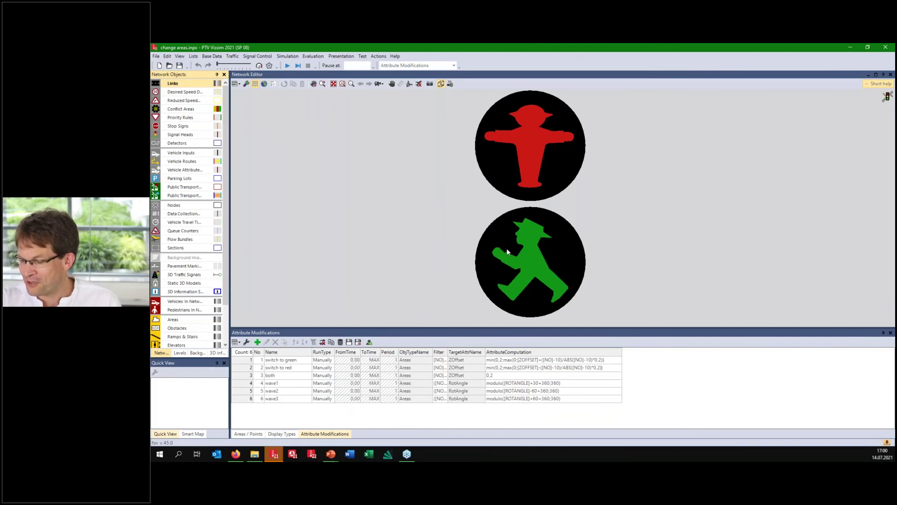
Execute the attribute modification "switch to red", followed by "switch to green" and "switch to red" once more
right_click(243, 369)
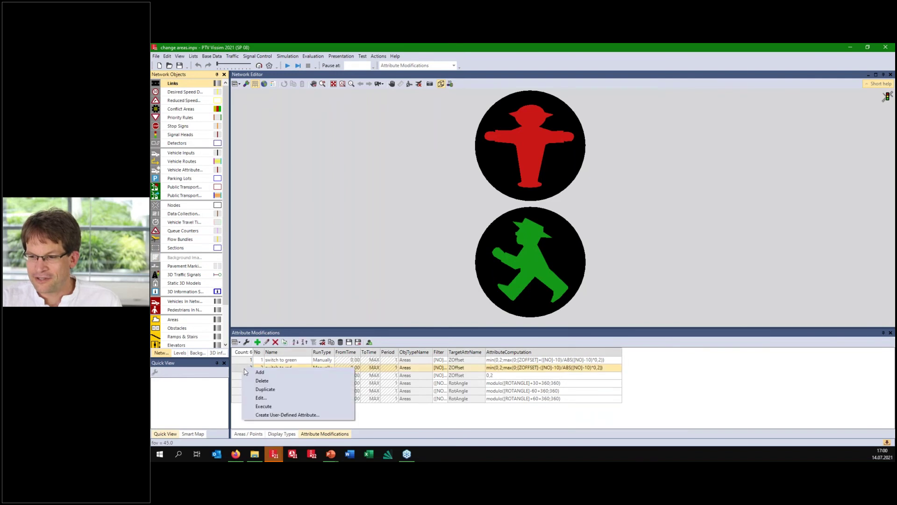
left_click(263, 406)
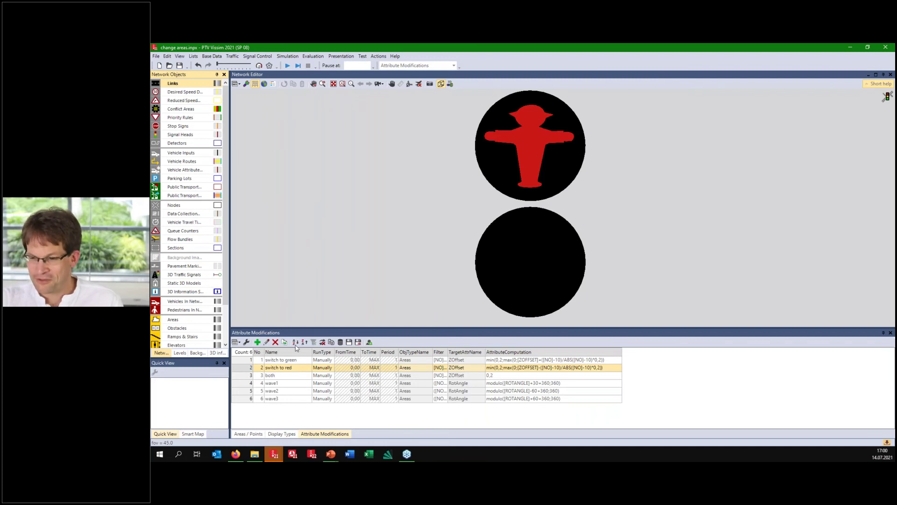
right_click(249, 360)
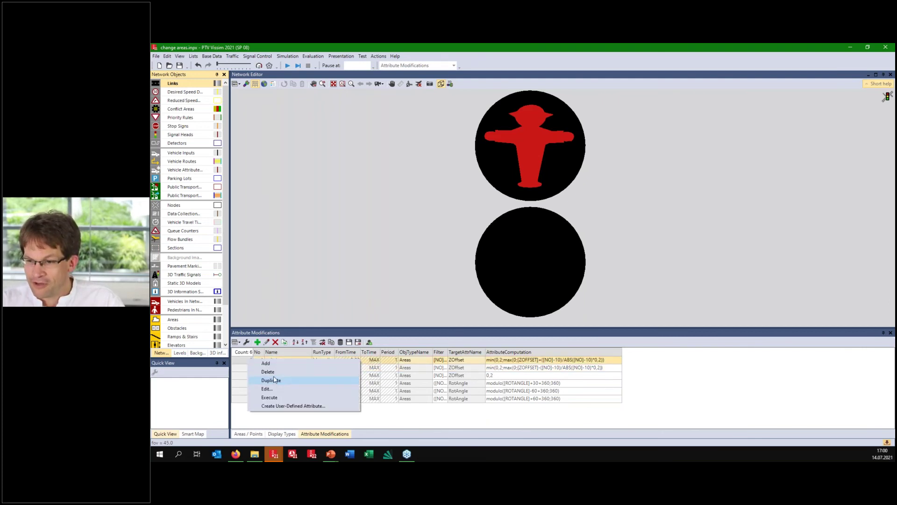
left_click(276, 398)
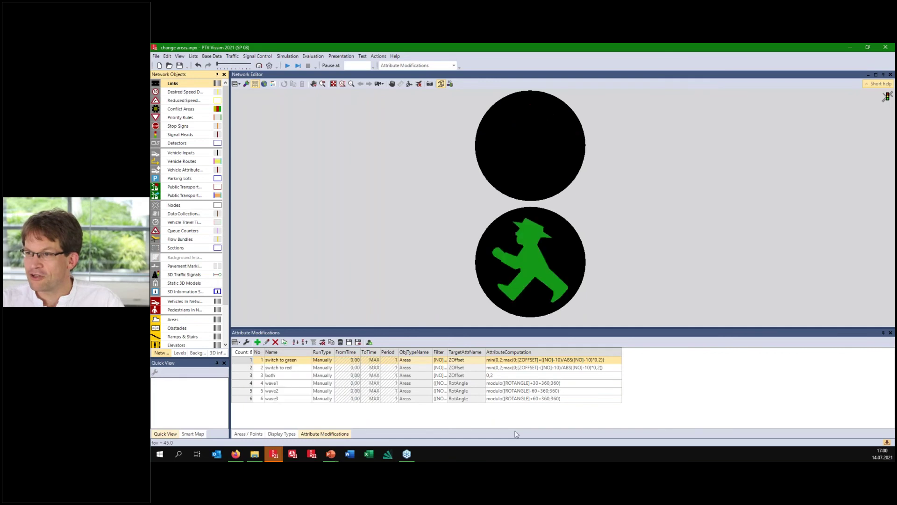
right_click(239, 368)
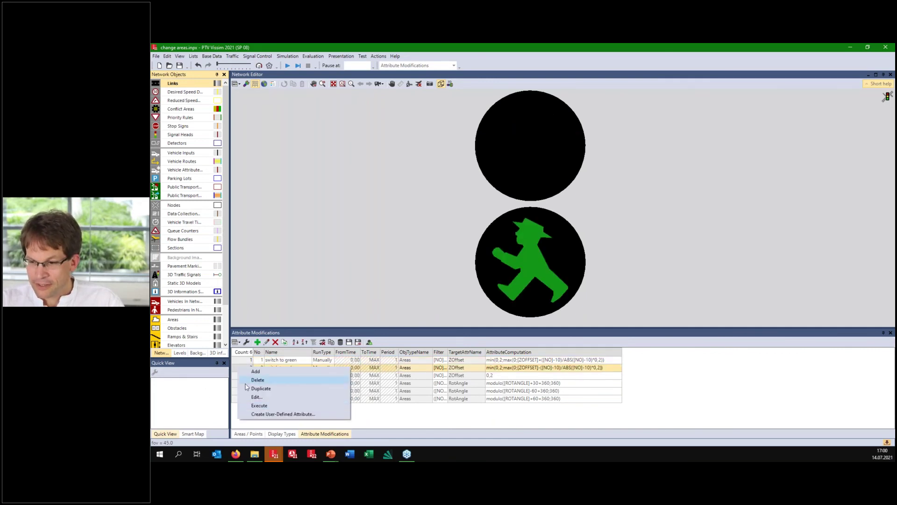
left_click(260, 407)
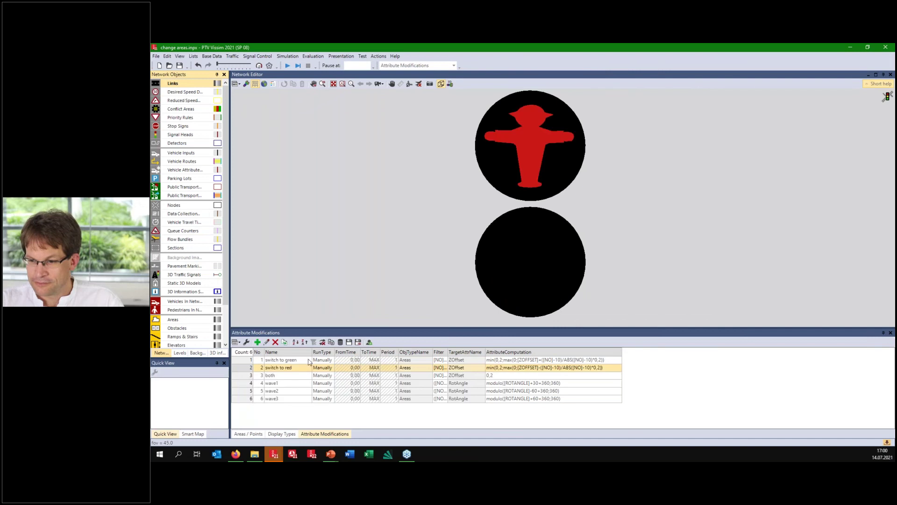
Tilt the 3D view to a low side angle on the two discs and execute "switch to green"
left_click(410, 84)
left_click_drag(419, 222, 458, 185)
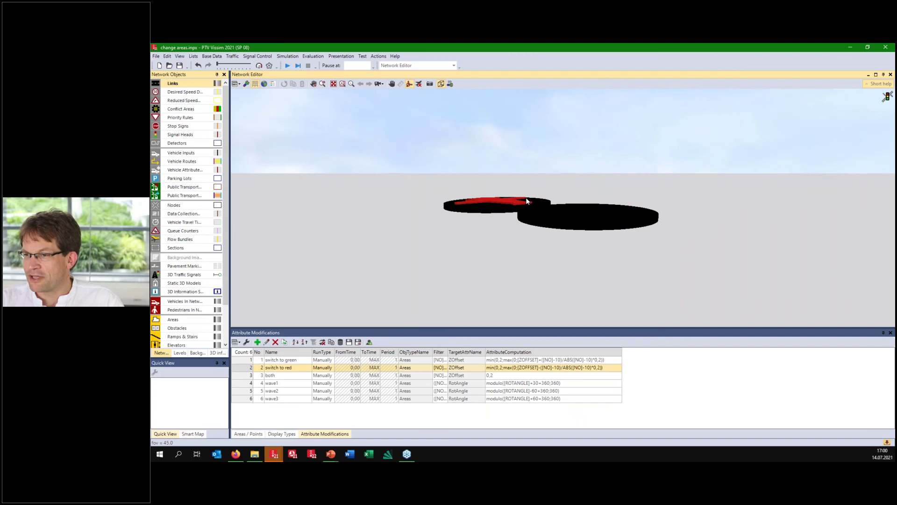
scroll(553, 203, "up", 5)
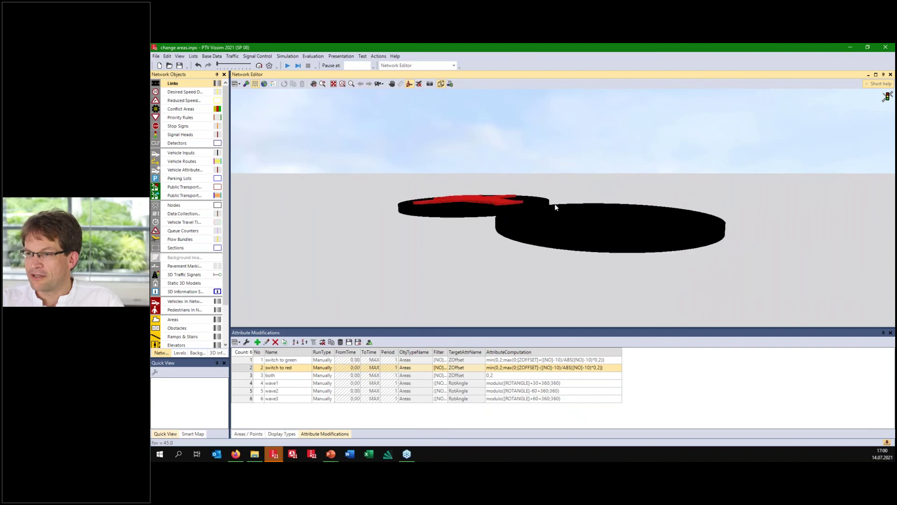
right_click(242, 360)
right_click(243, 359)
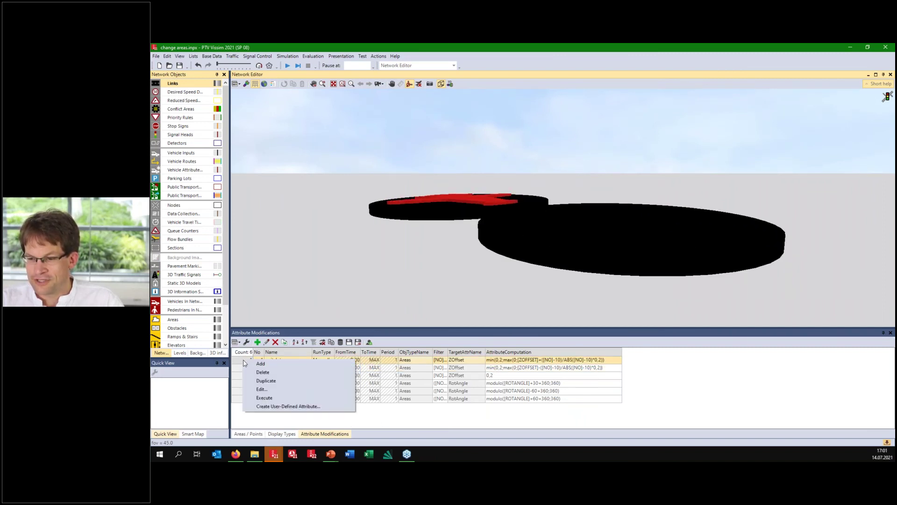
left_click(264, 398)
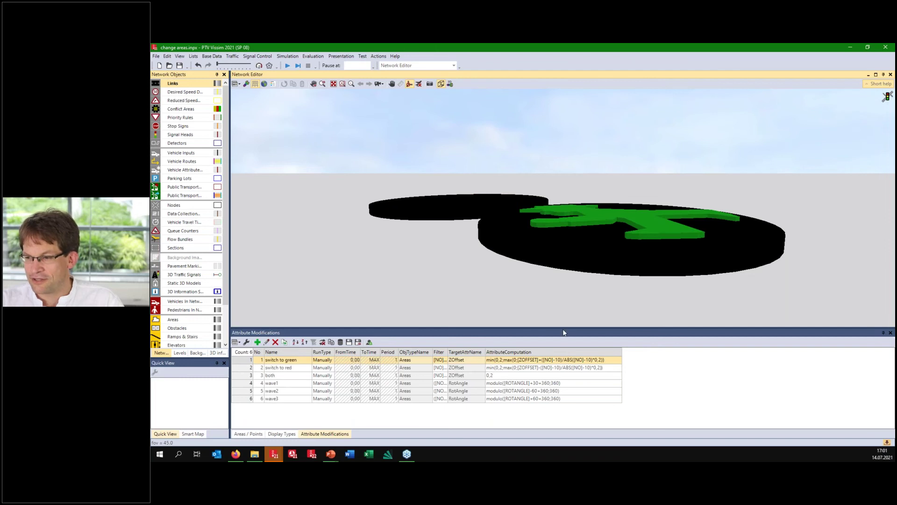
Compare the ZOffset formulas of "switch to green" and "switch to red", focusing on the signed ([NO]-10)/ABS([NO]-10) term
double_click(548, 369)
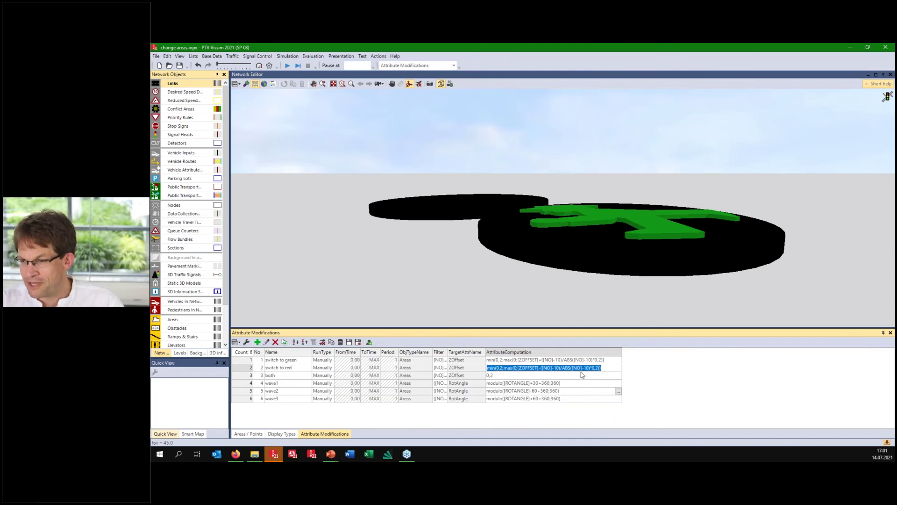
left_click(544, 361)
left_click(543, 360)
left_click_drag(543, 360, 593, 359)
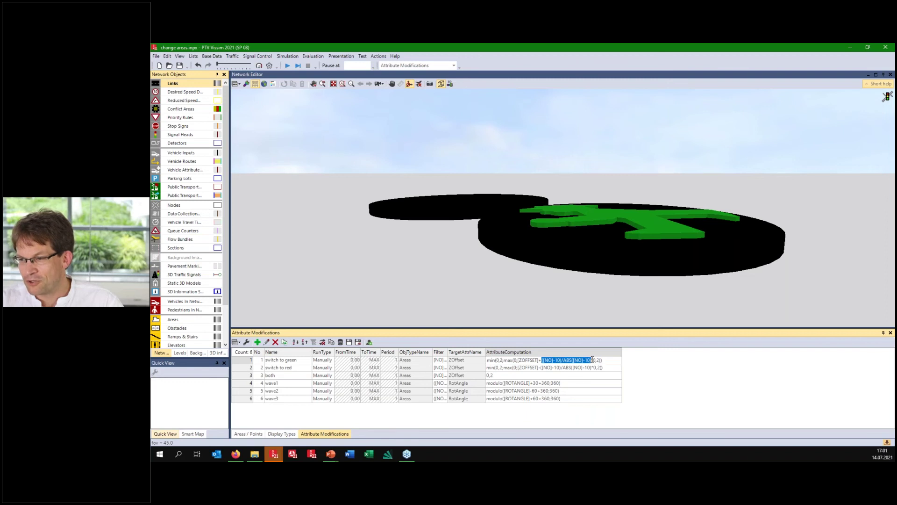
left_click(575, 368)
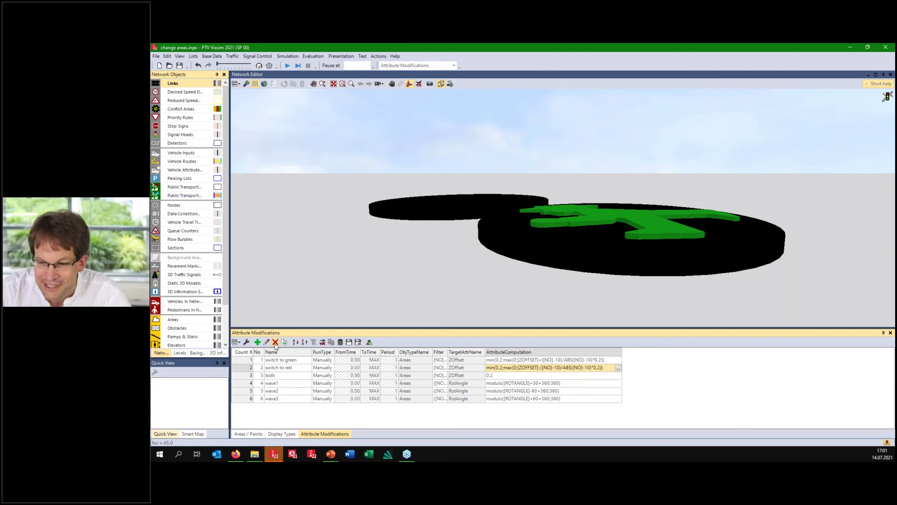
left_click(317, 368)
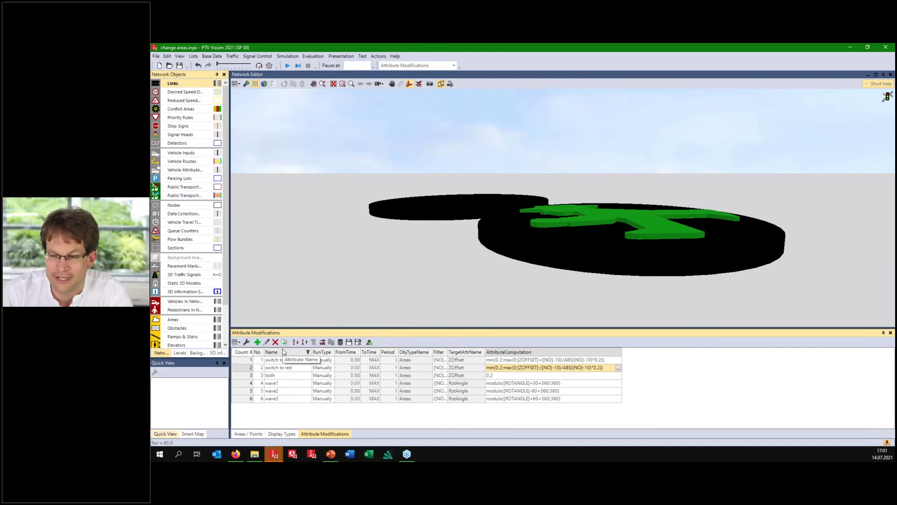
Return to the top-down view of the traffic light and execute the modification "both"
left_click(380, 83)
left_click(391, 103)
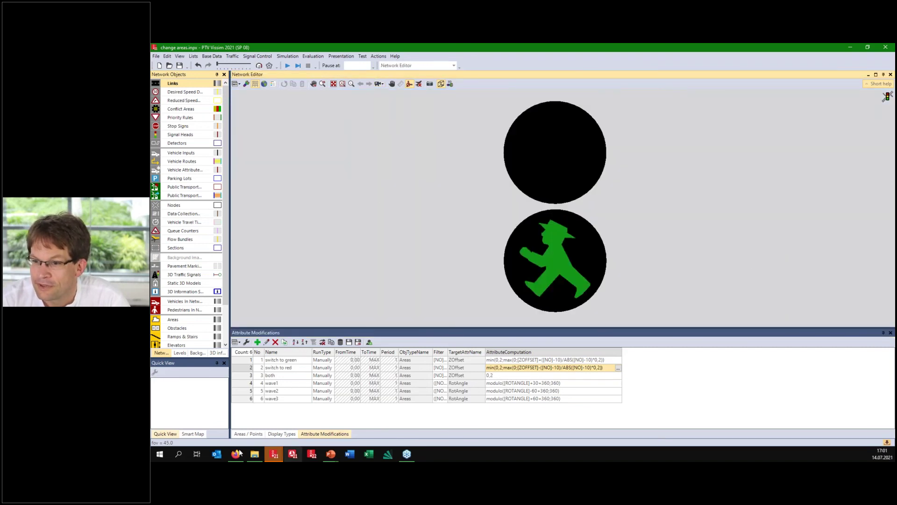
left_click(244, 375)
right_click(243, 376)
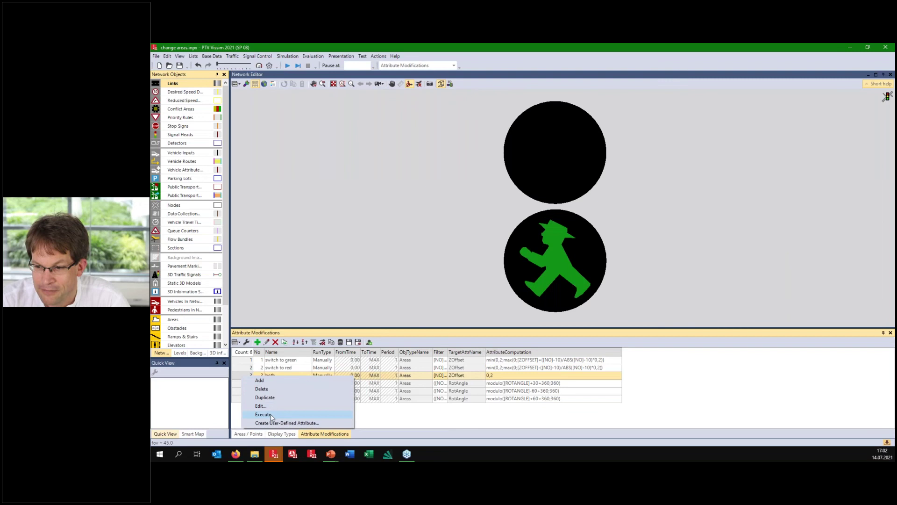
left_click(272, 415)
Execute the rotation modifications wave1, wave2 and wave3 in order, minimizing the model window to return to the slides
left_click(246, 383)
right_click(246, 383)
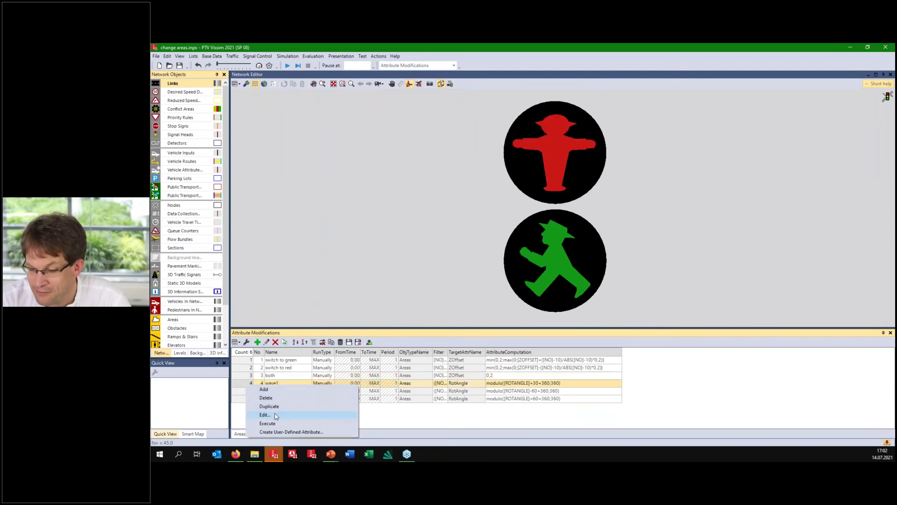
left_click(271, 423)
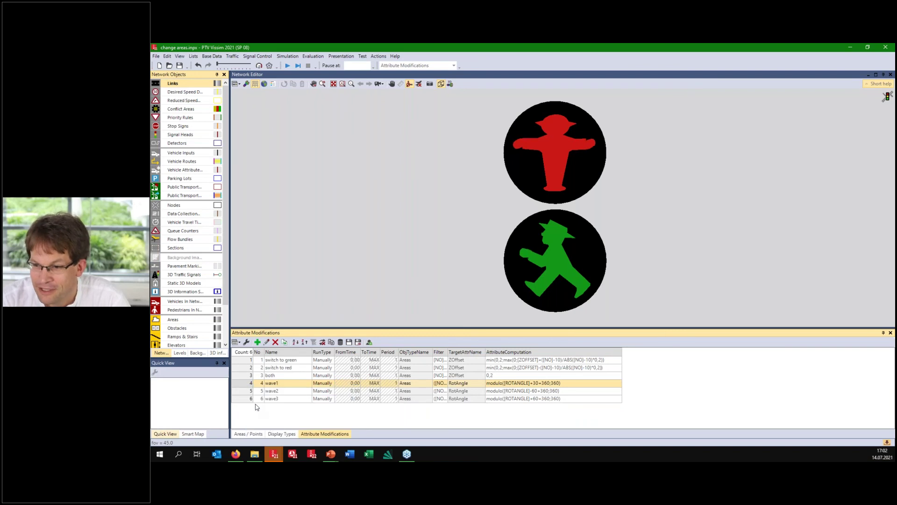
left_click(246, 391)
right_click(246, 391)
left_click(271, 431)
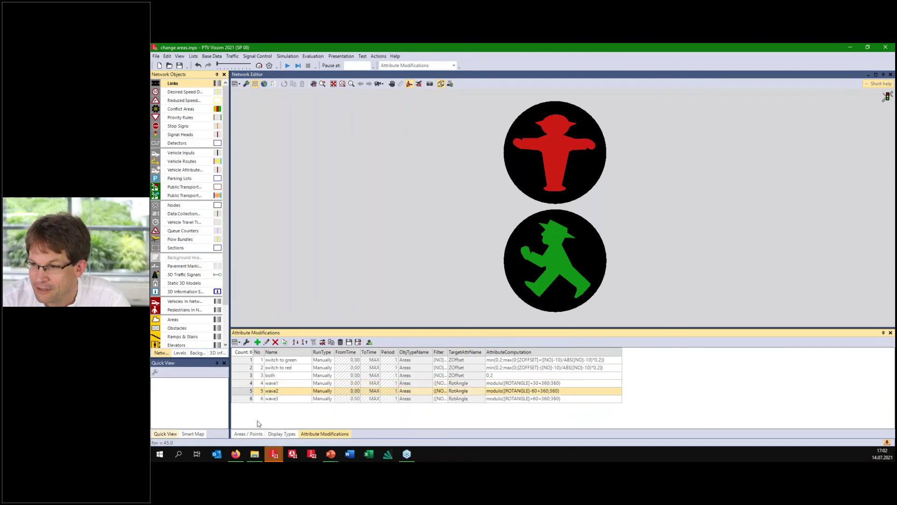
right_click(248, 400)
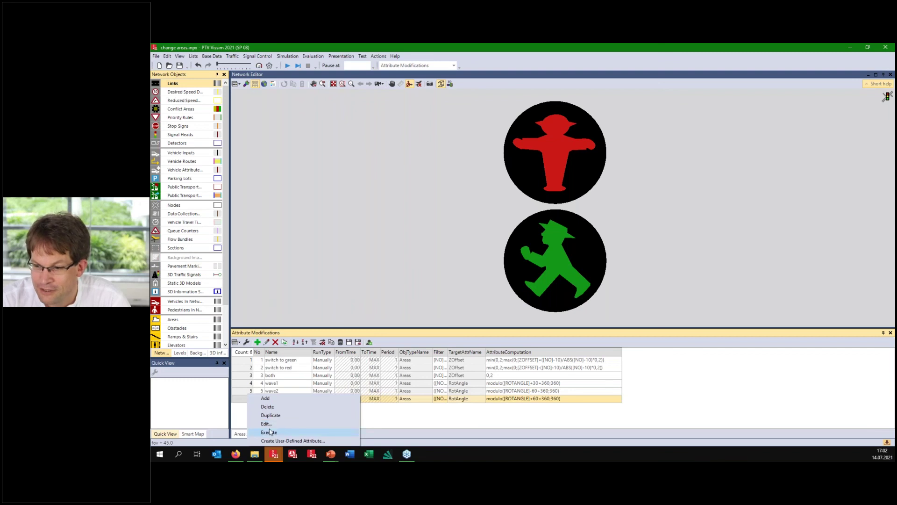
left_click(270, 433)
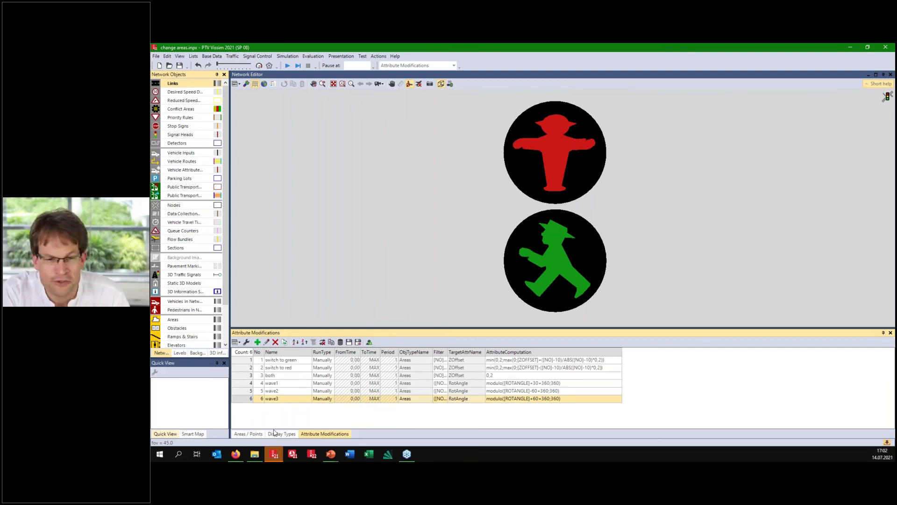
left_click(848, 48)
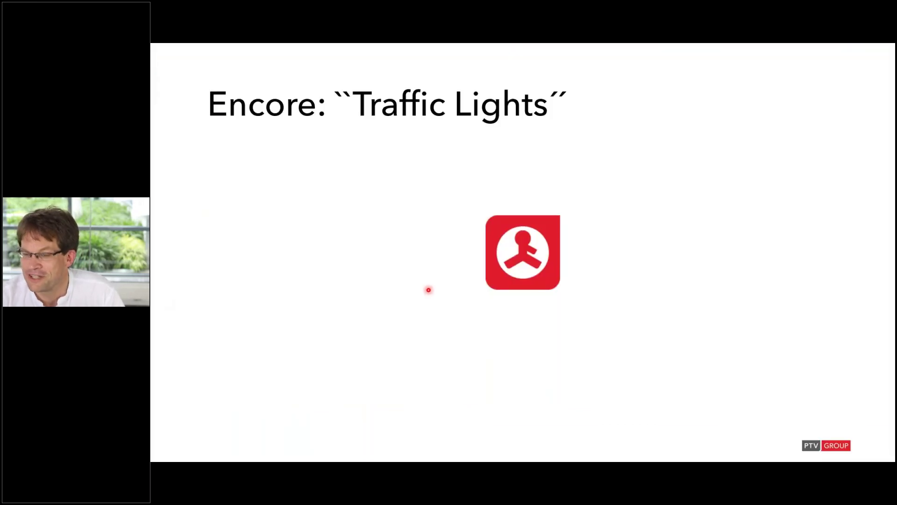